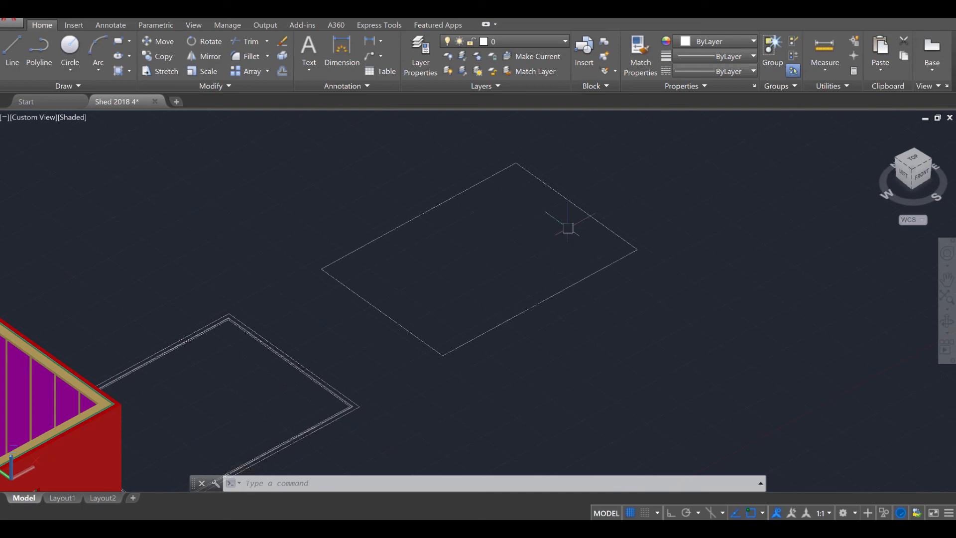
Step: Enable all object snap modes in the drafting settings
click(763, 513)
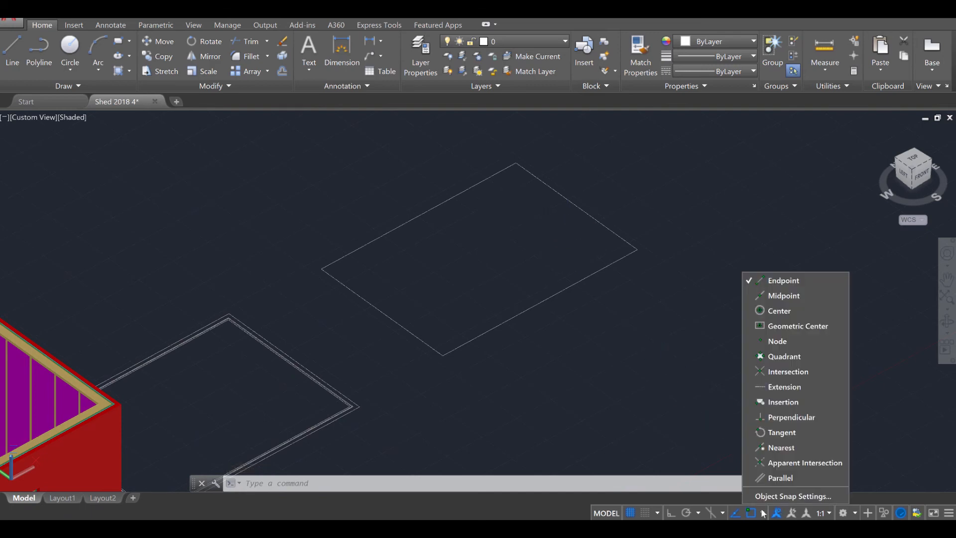
click(763, 497)
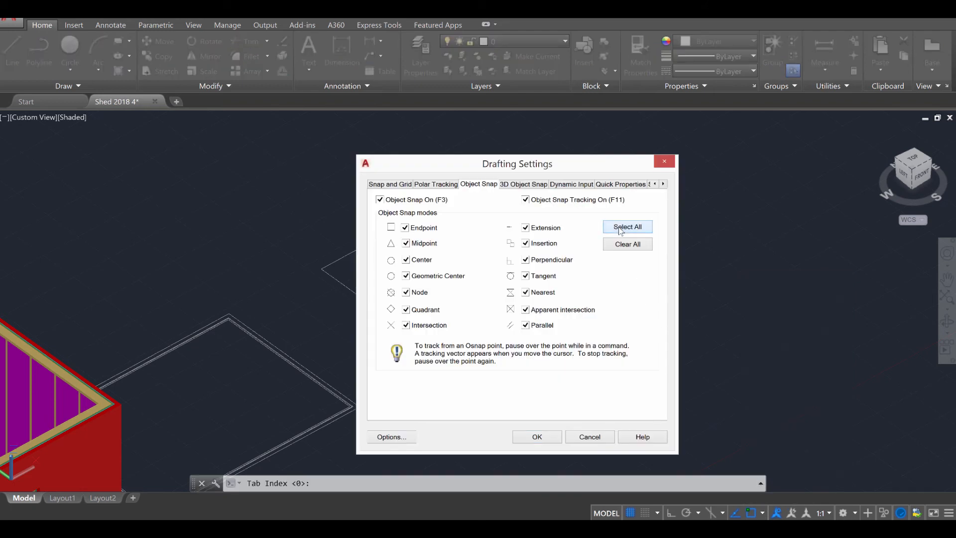
click(546, 443)
key(Escape)
key(Escape)
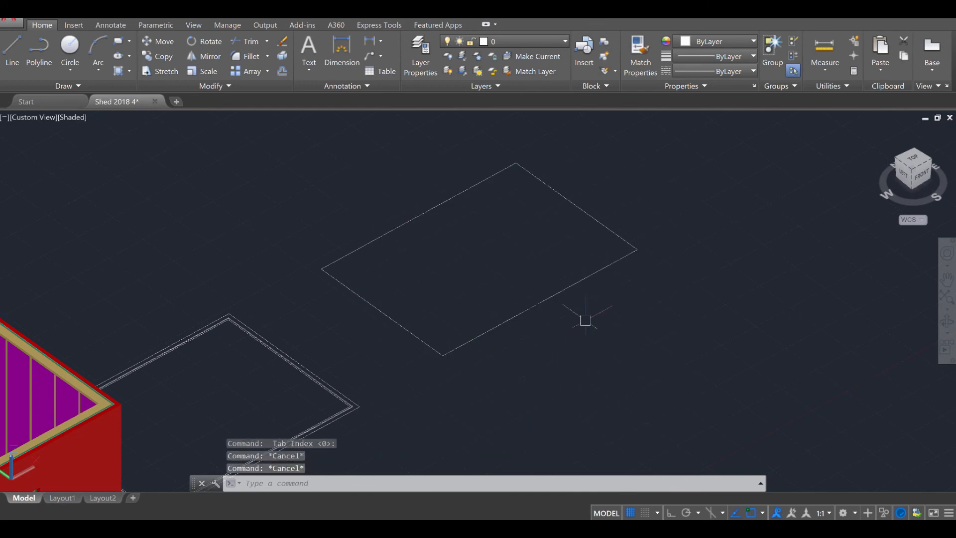
Step: Draw a vertical line 2 units up from the midpoint of the rectangle's front long edge
text(L)
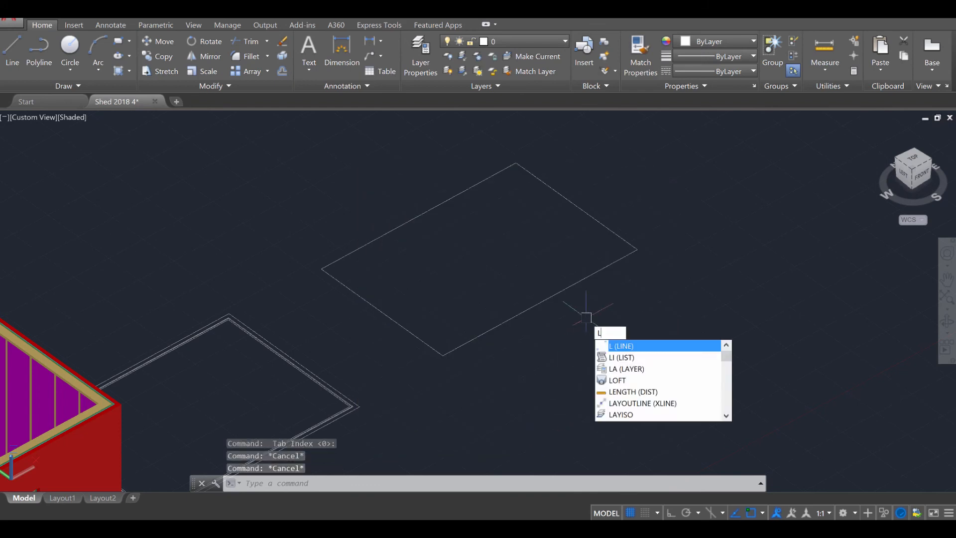
key(Return)
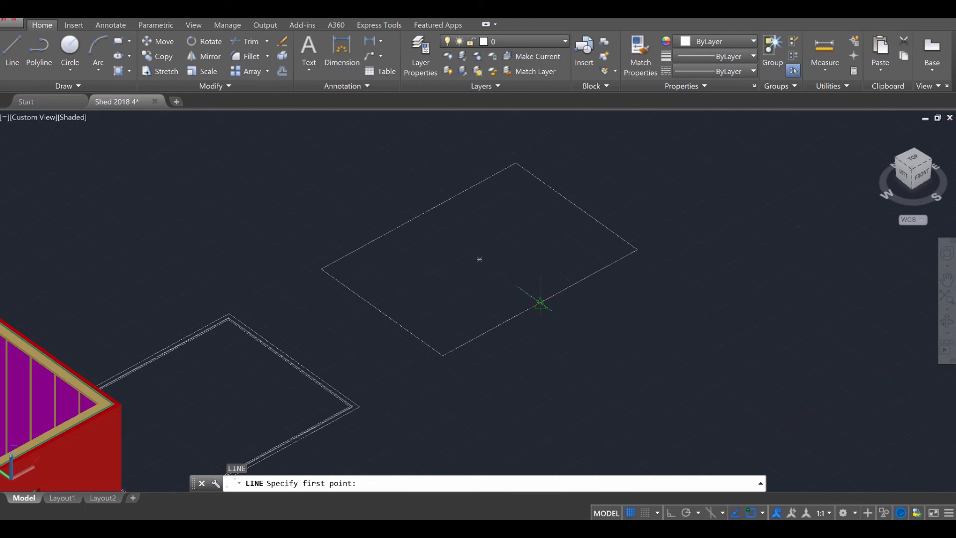
click(540, 303)
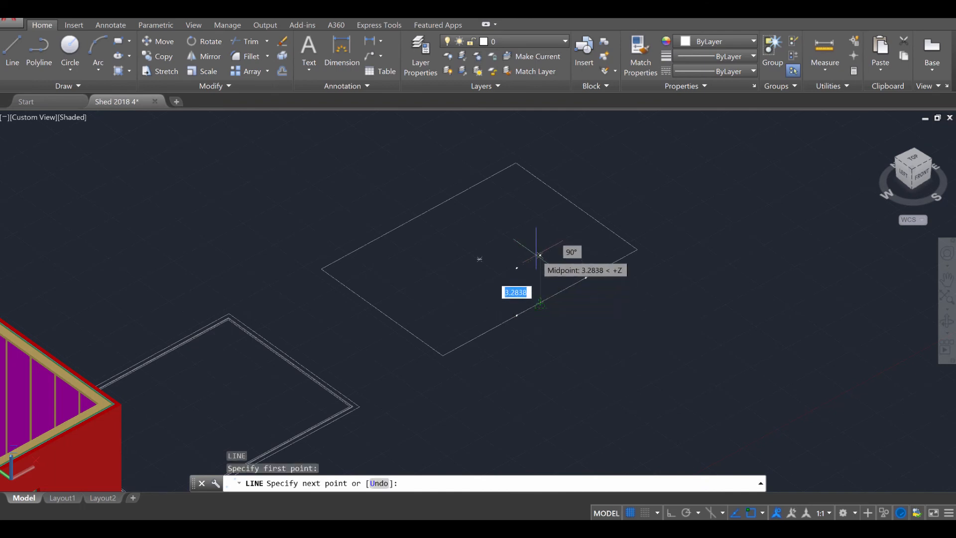
text(2)
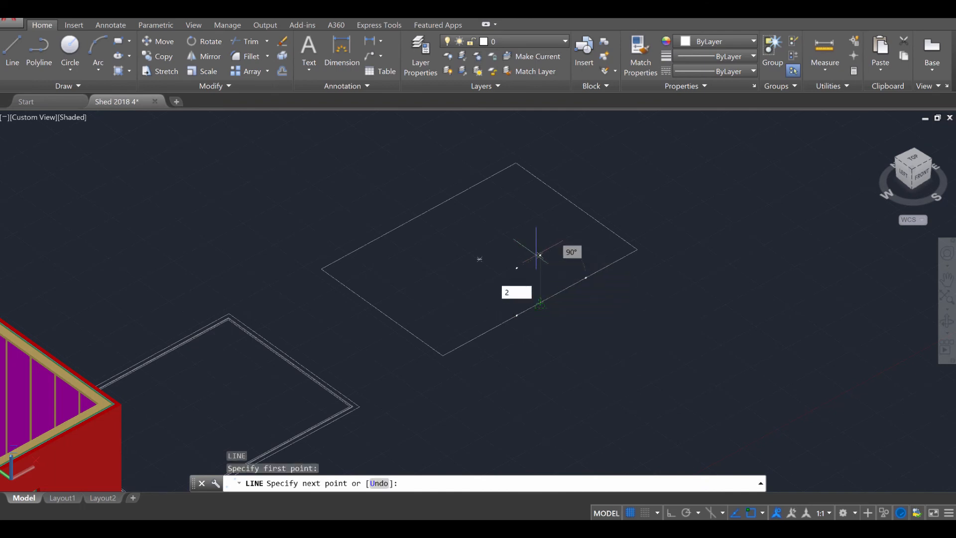
key(Return)
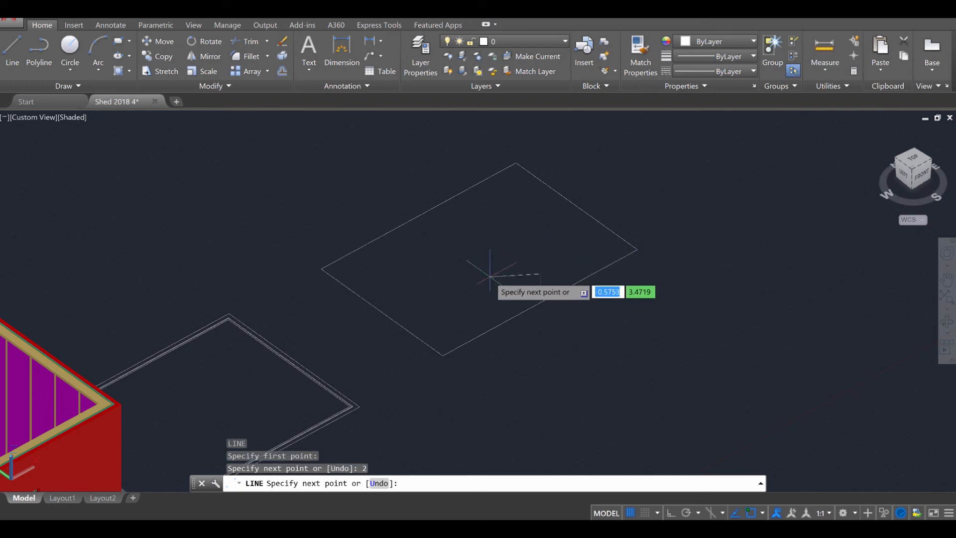
key(Escape)
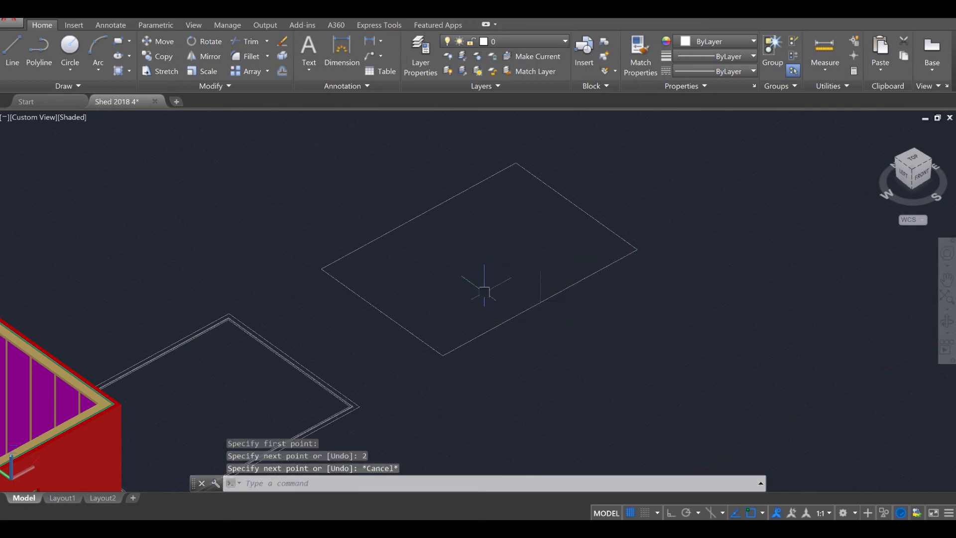
Step: Draw a 0.5-unit line from the rectangle's front-left corner, extending the front long edge outward at 180°
key(Return)
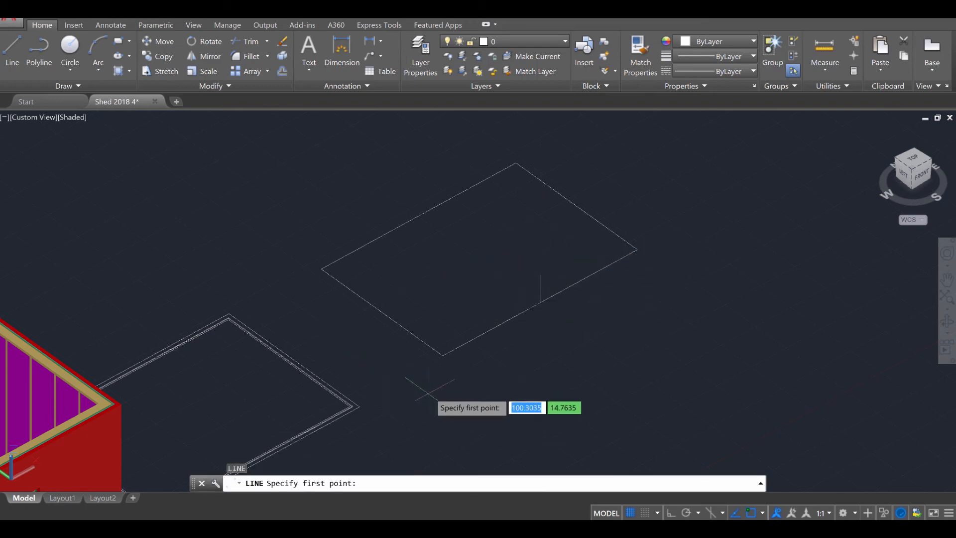
click(443, 355)
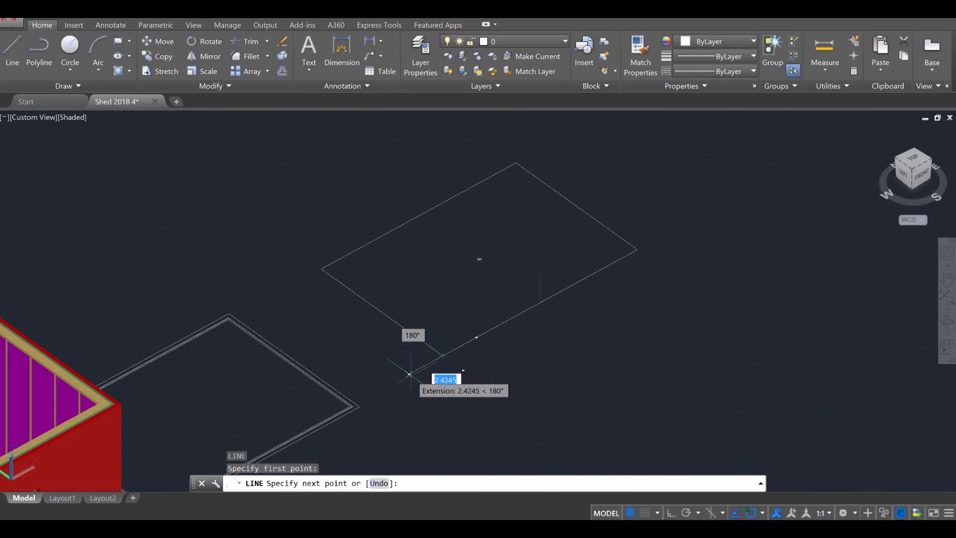
key(BackSpace)
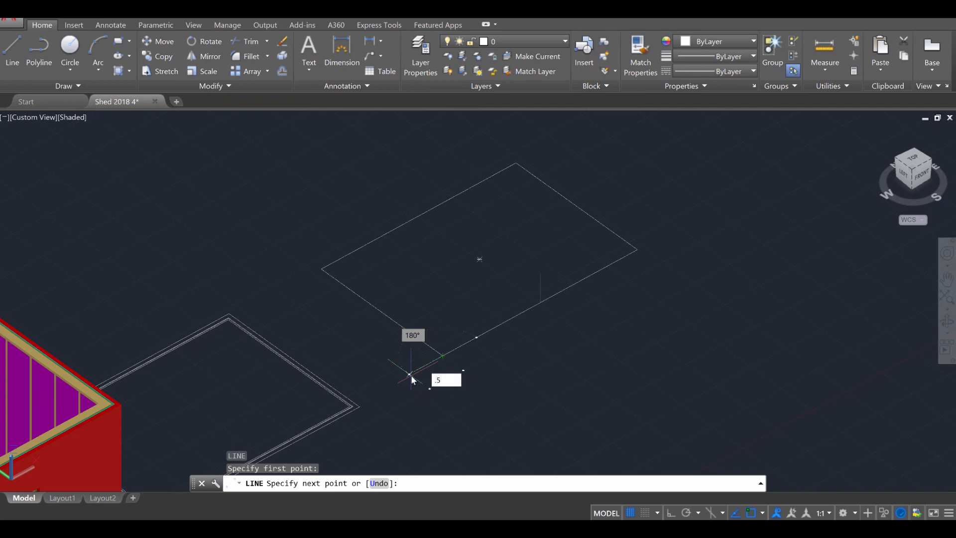
key(Return)
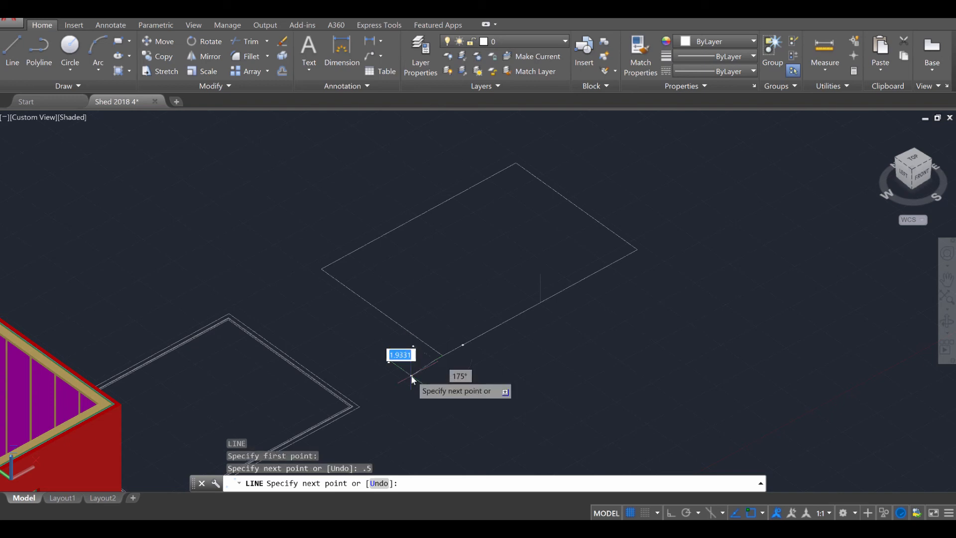
key(Escape)
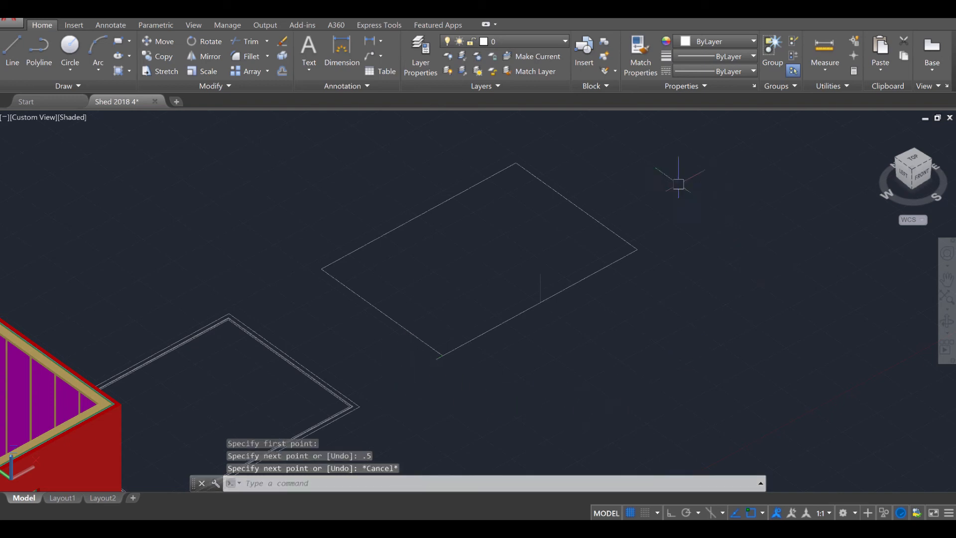
Step: Draw a 0.5-unit line from the rectangle's front-right corner, extending the front long edge outward at 0°
key(Return)
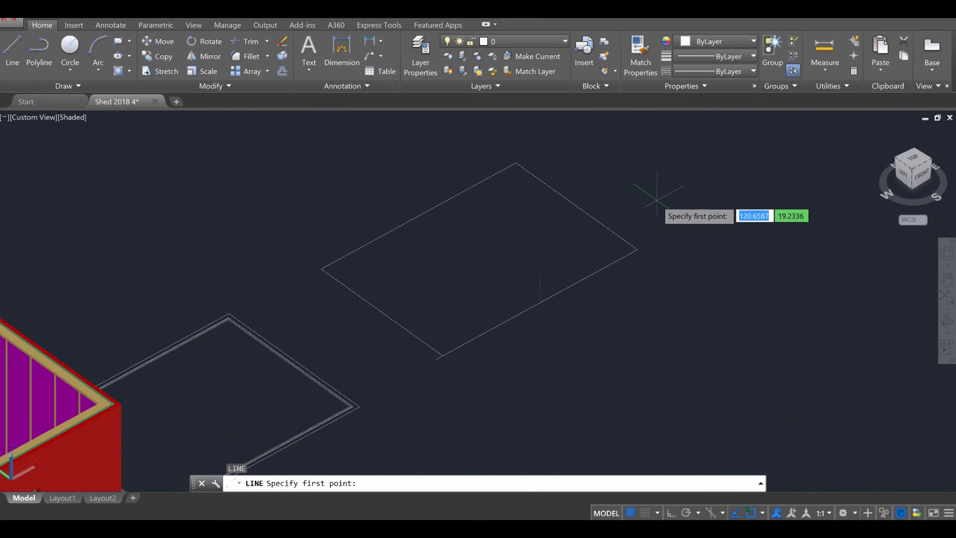
click(637, 249)
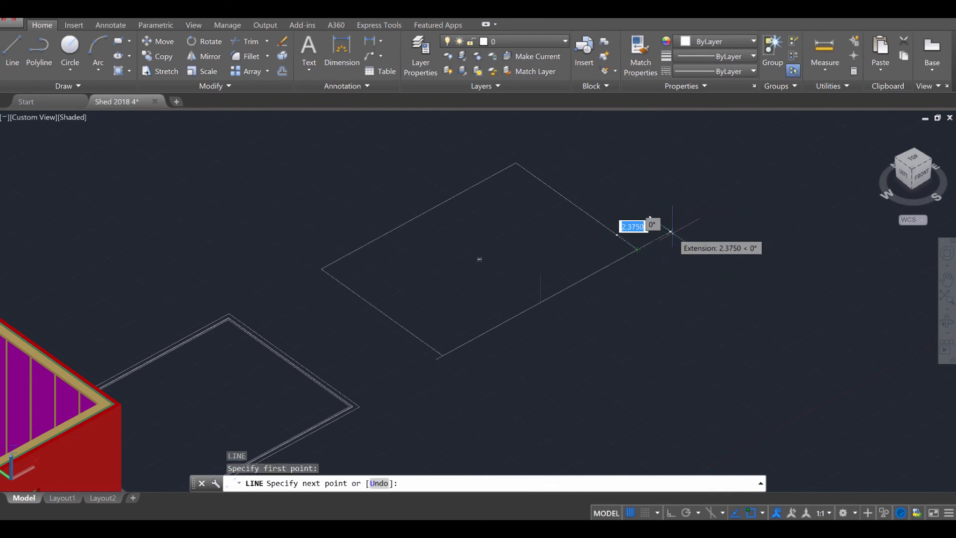
text(.5)
key(Return)
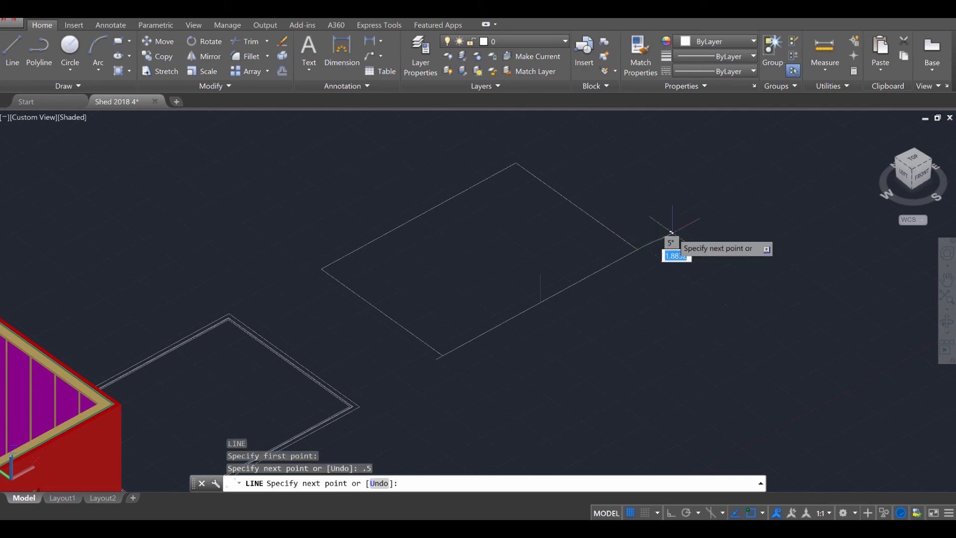
key(Escape)
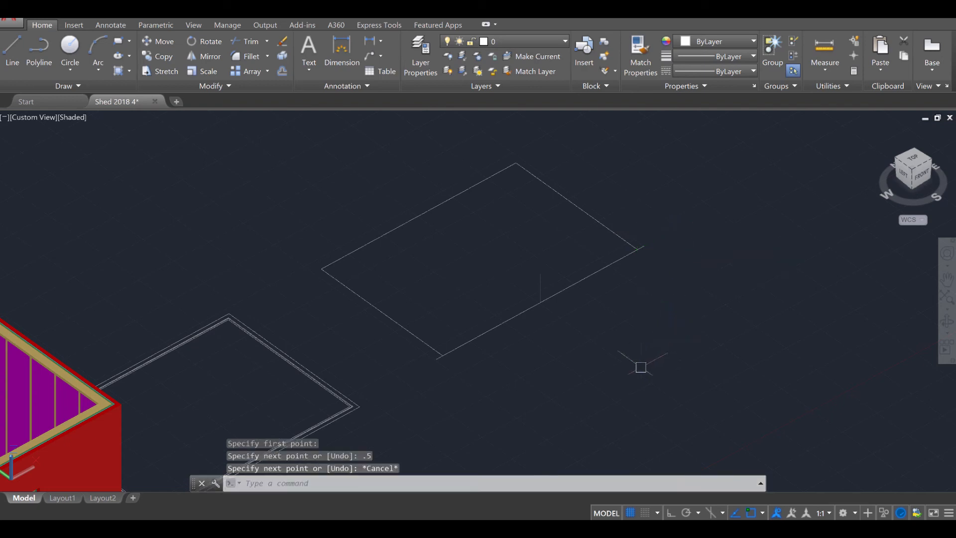
Step: Move the rectangle polyline to the Roof Finish layer and turn that layer off
scroll(427, 374, up, 2)
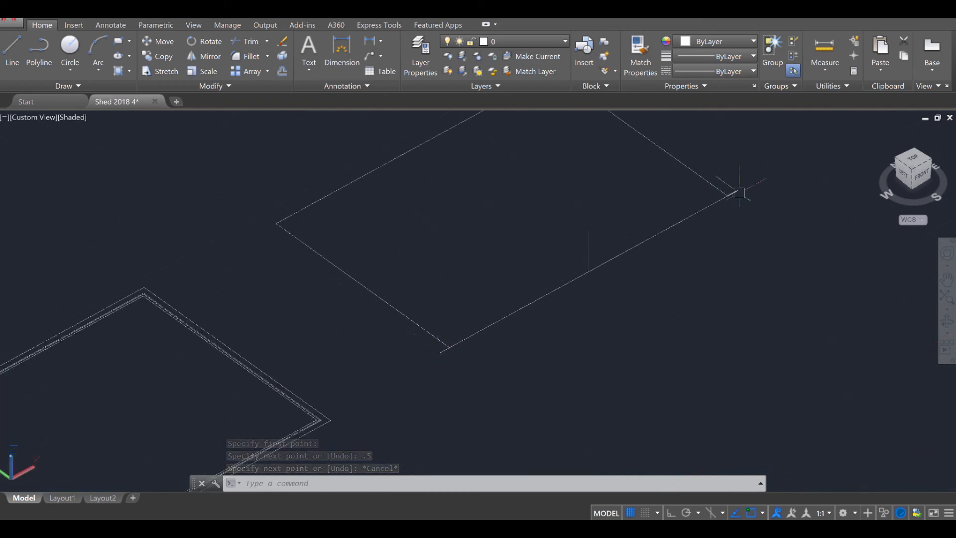
mouse_move(743, 294)
middle_down()
mouse_move(674, 325)
mouse_move(632, 360)
middle_up()
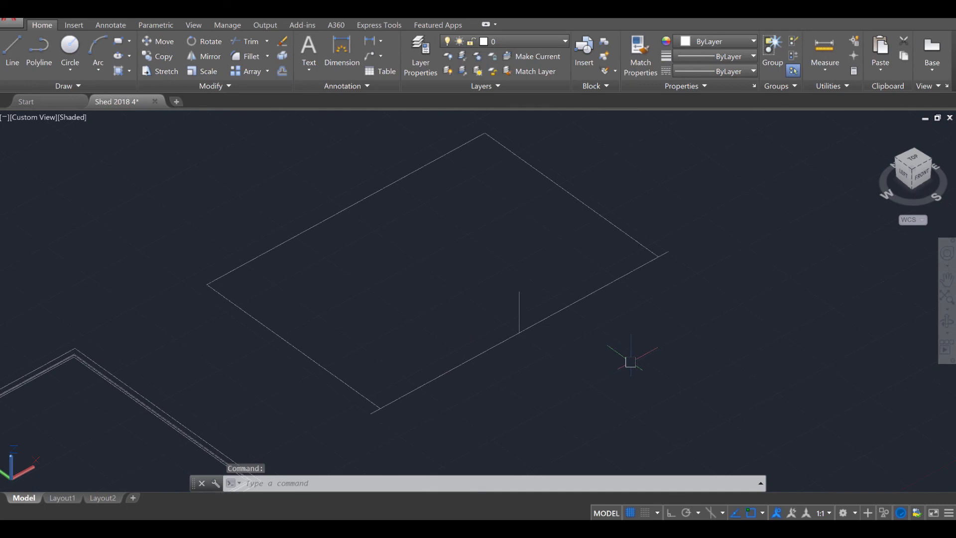
mouse_move(518, 154)
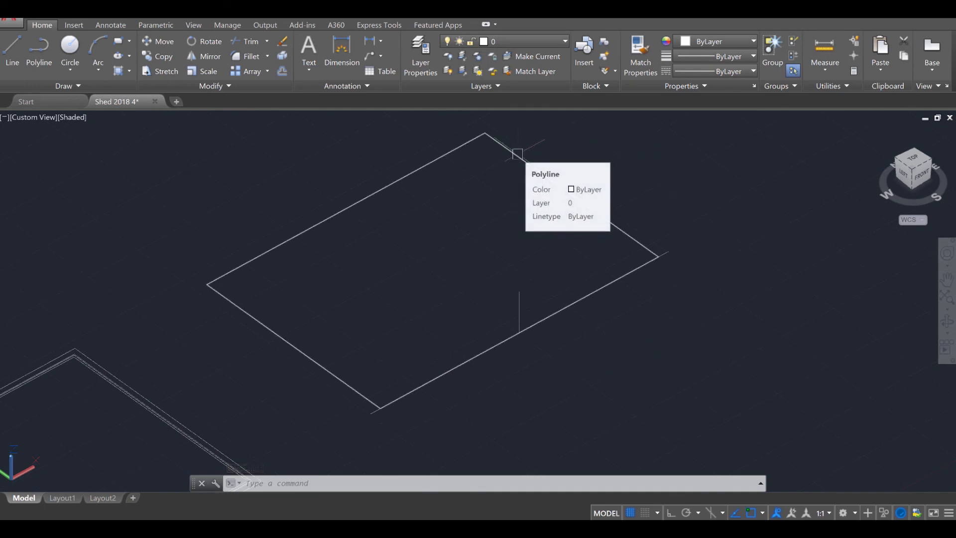
click(518, 154)
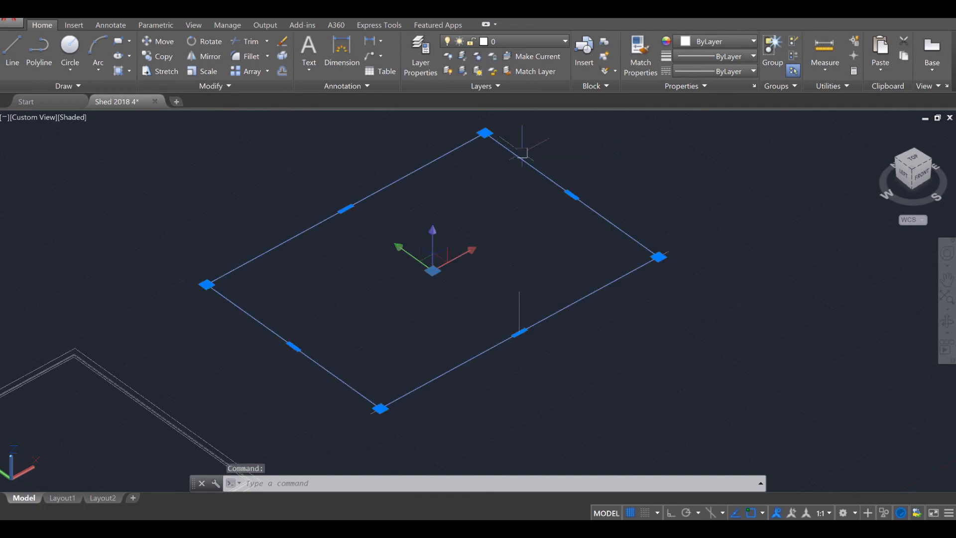
click(559, 44)
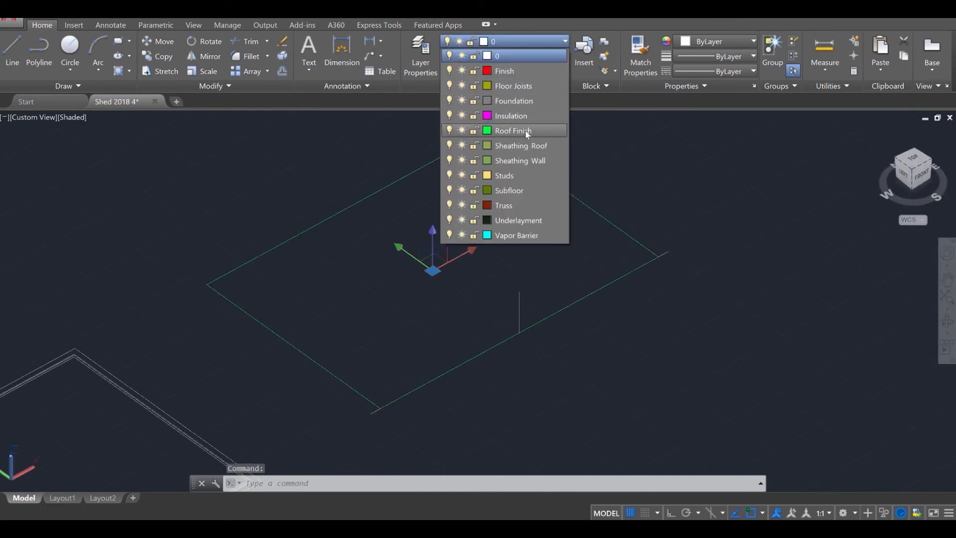
click(525, 130)
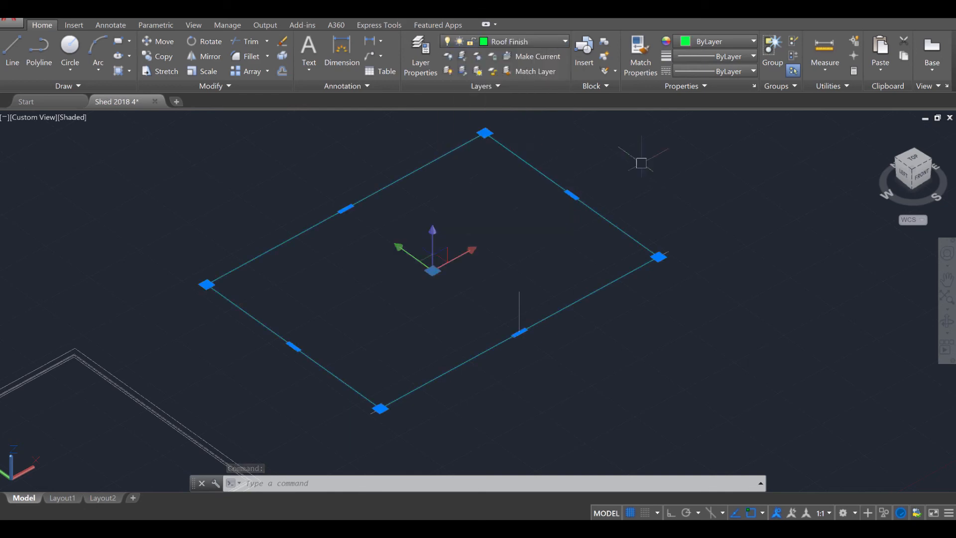
key(Escape)
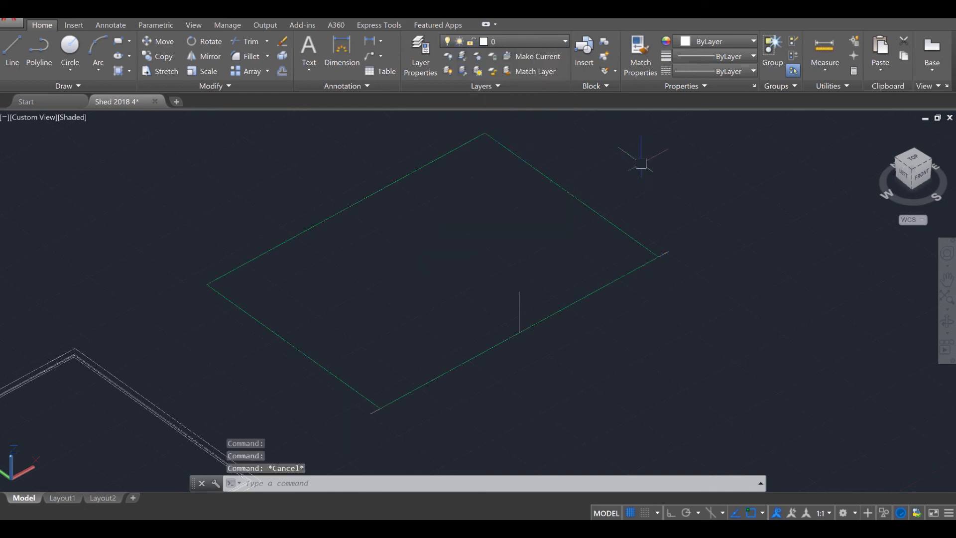
click(543, 42)
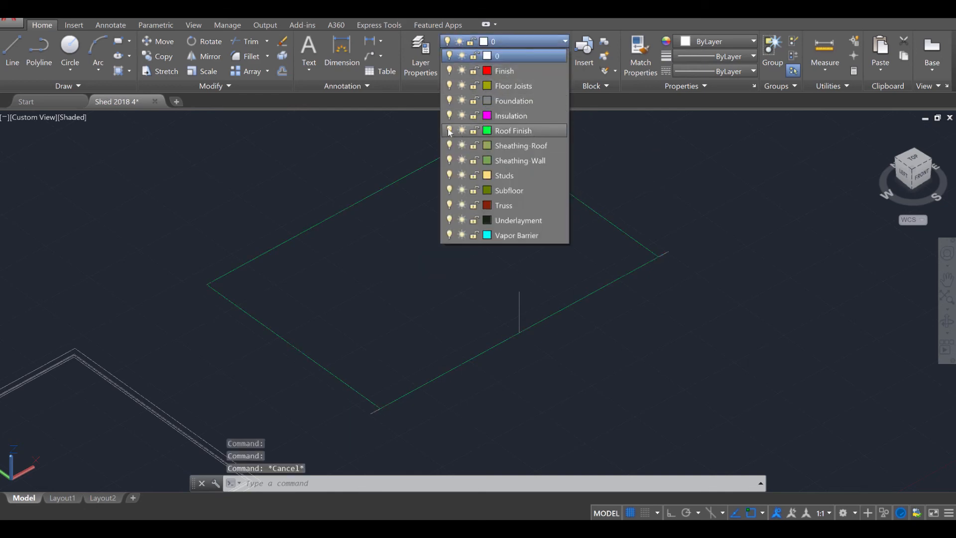
click(450, 130)
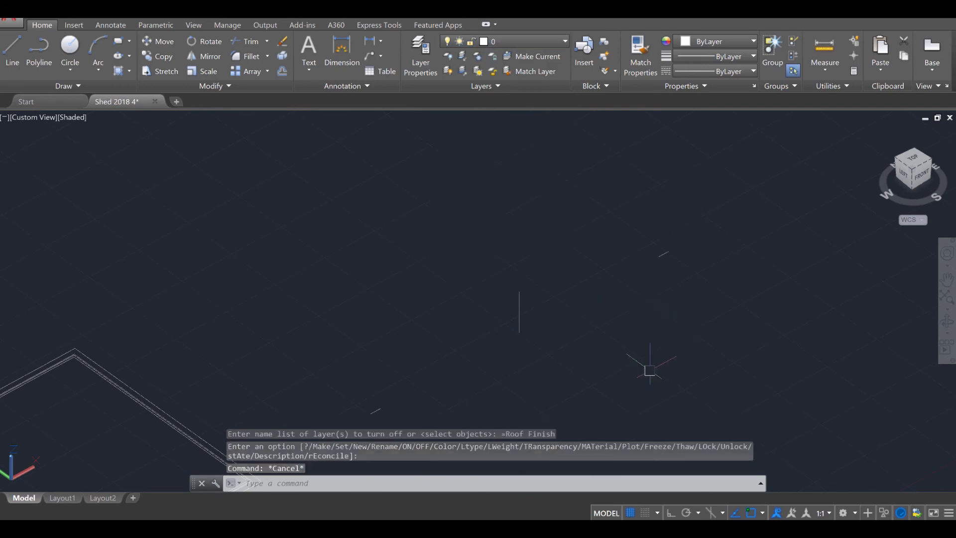
Step: Draw a closed triangle of lines joining the top of the vertical line to the outer ends of the two short extension lines
middle_drag(650, 370, 642, 311)
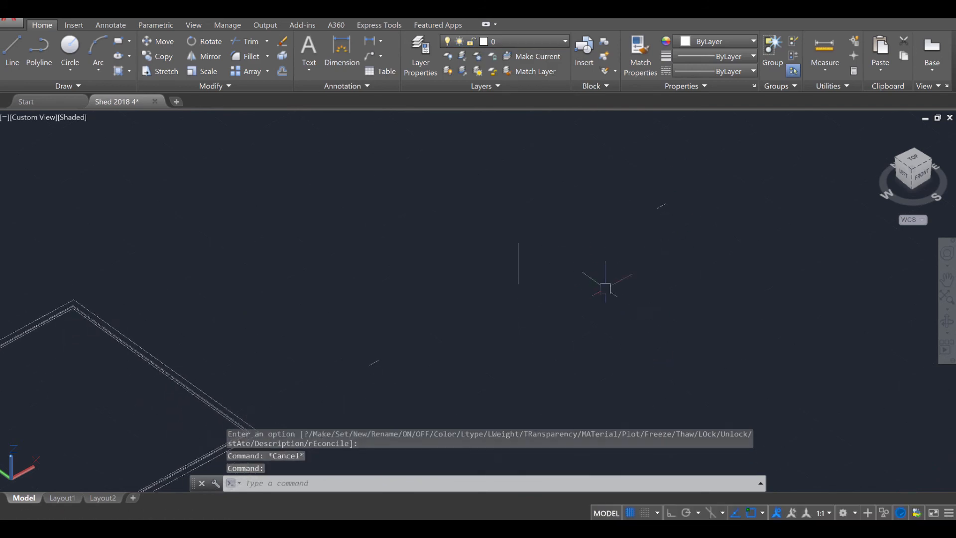
text(L)
key(Return)
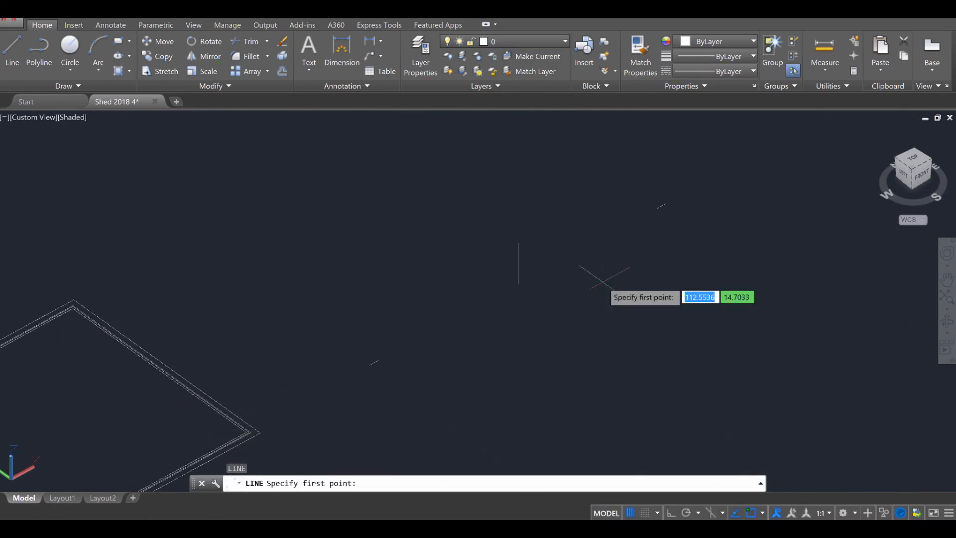
click(519, 242)
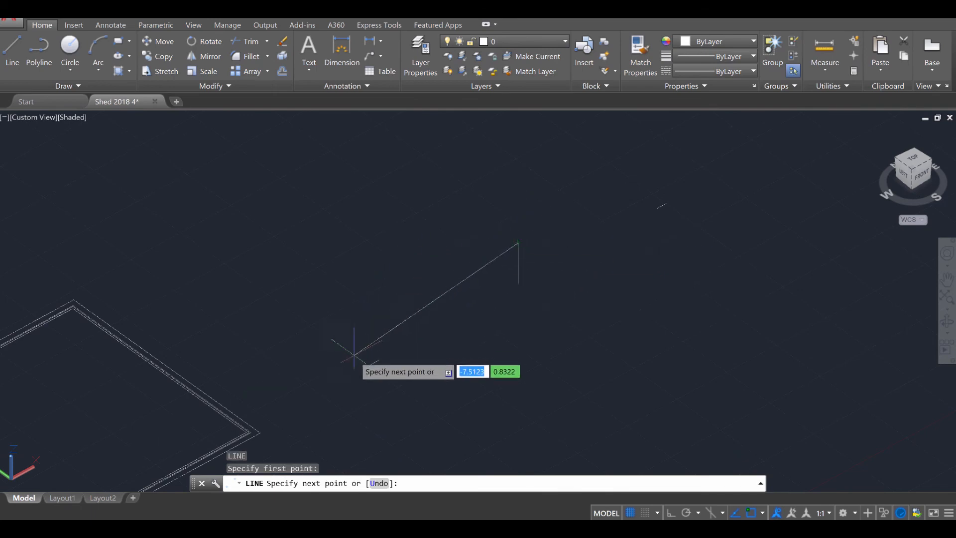
click(370, 365)
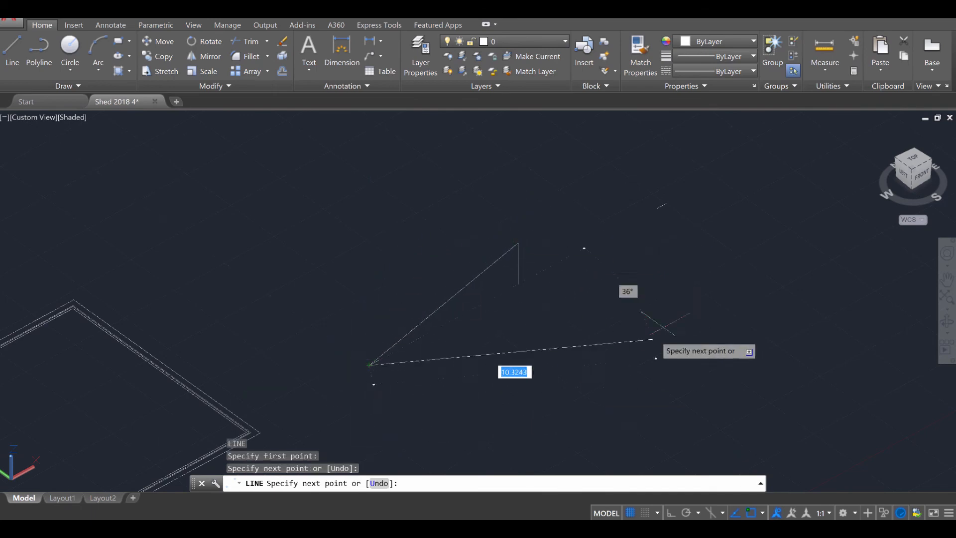
click(667, 203)
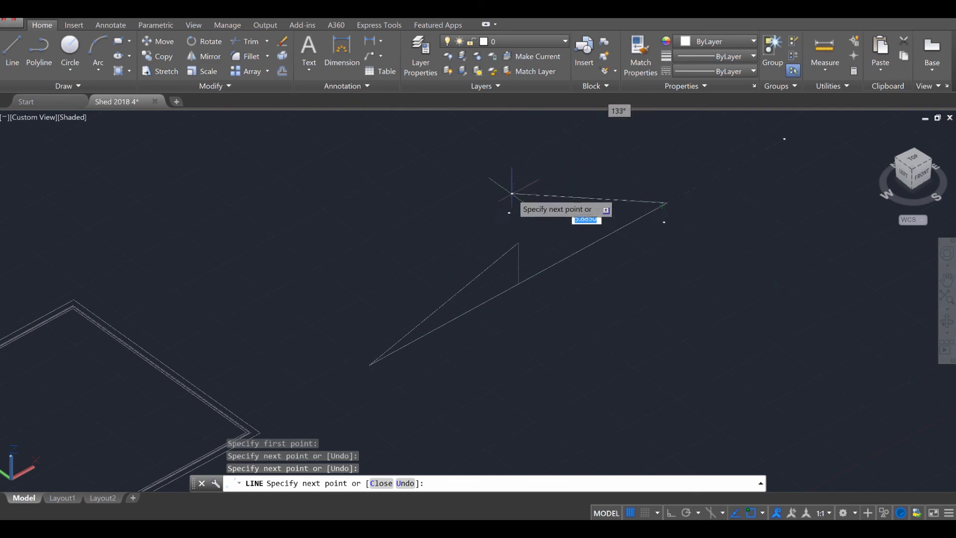
click(518, 242)
key(Escape)
key(Escape)
key(Escape)
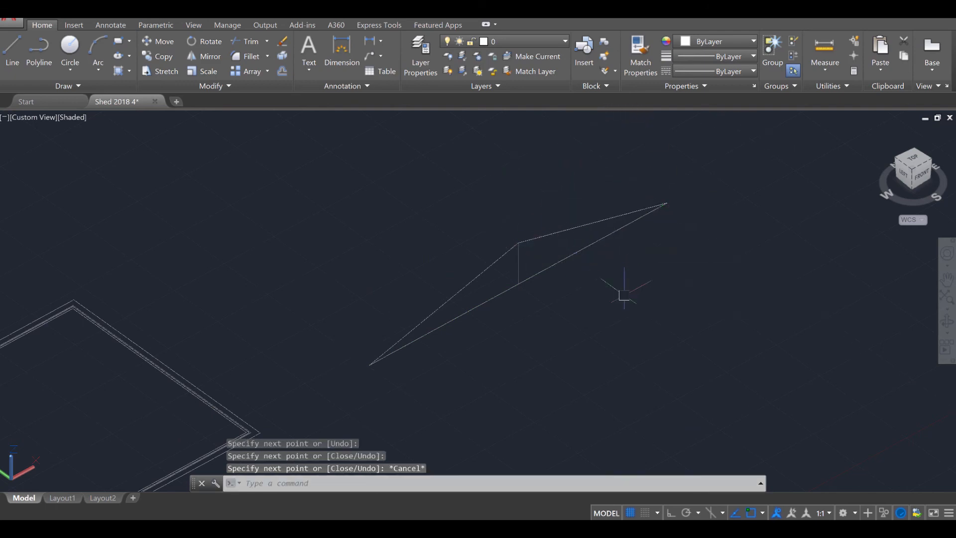
shift+middle_drag(619, 313, 530, 297)
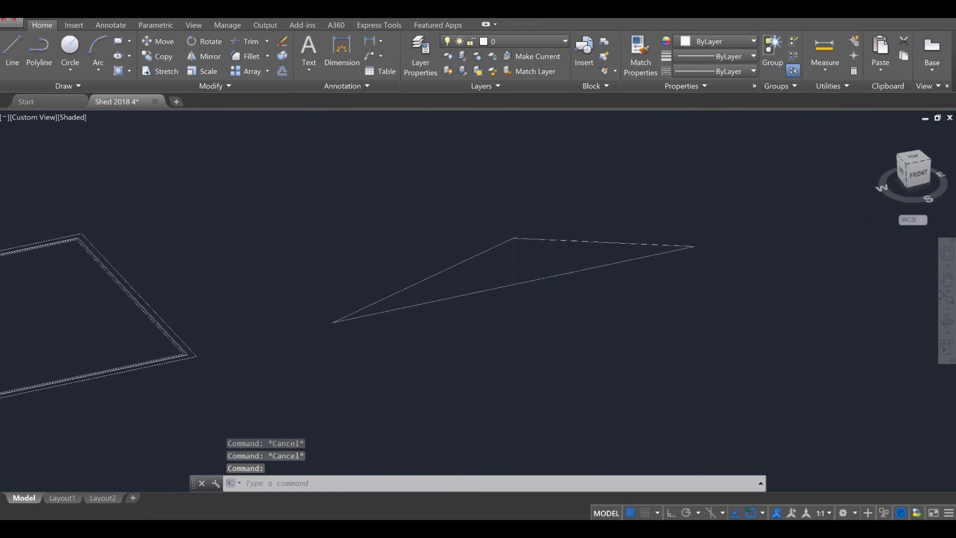
scroll(497, 265, up, 2)
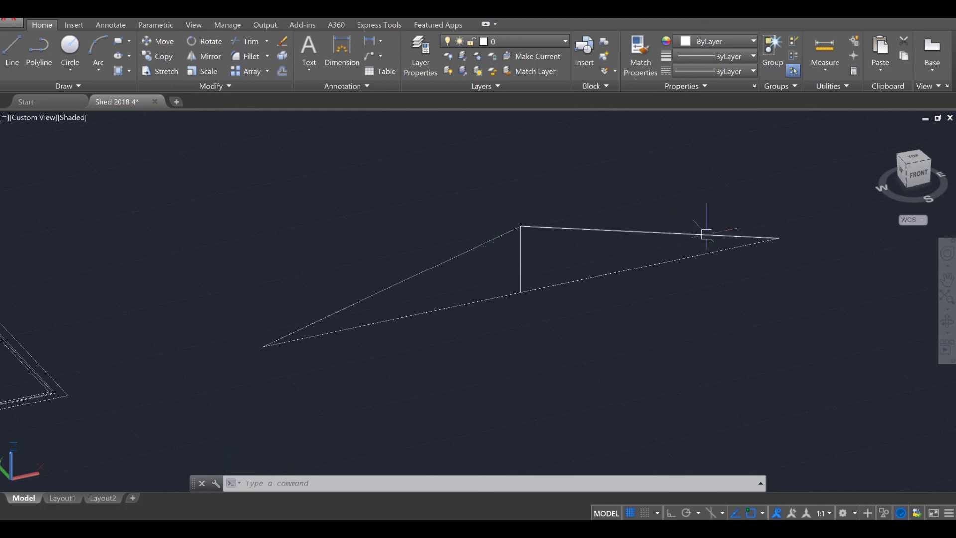
Step: In the front view, offset the outer triangle's left sloped edge inward by 0.5 units
click(921, 177)
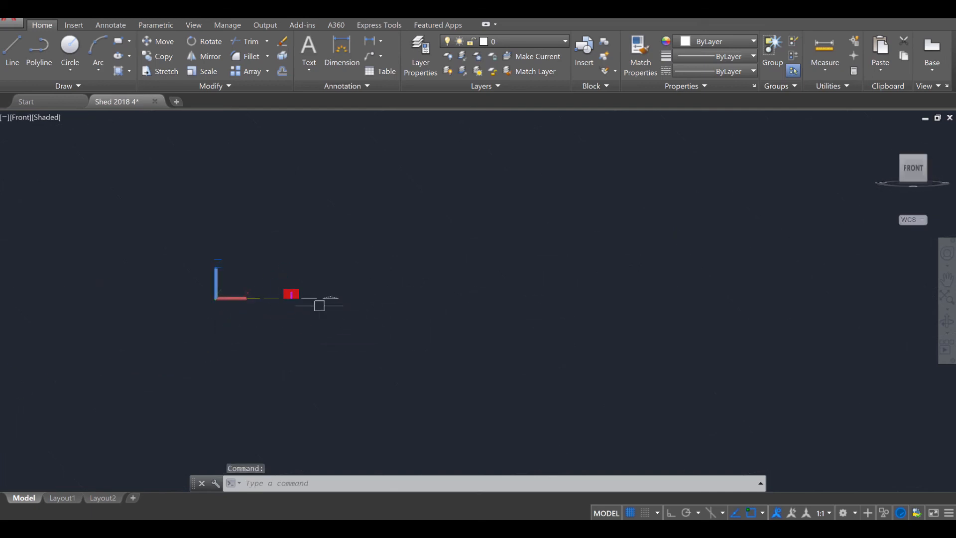
scroll(330, 288, up, 10)
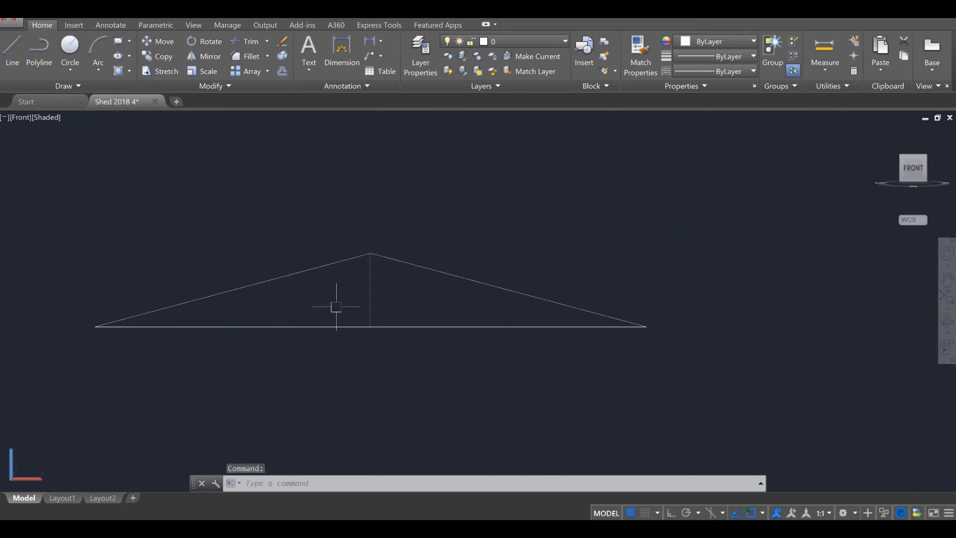
middle_drag(337, 306, 389, 294)
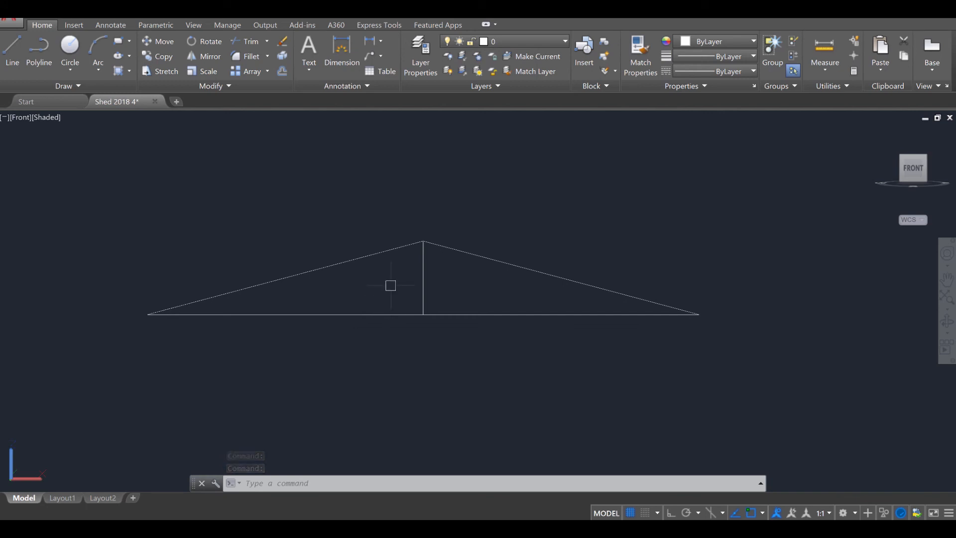
text(O)
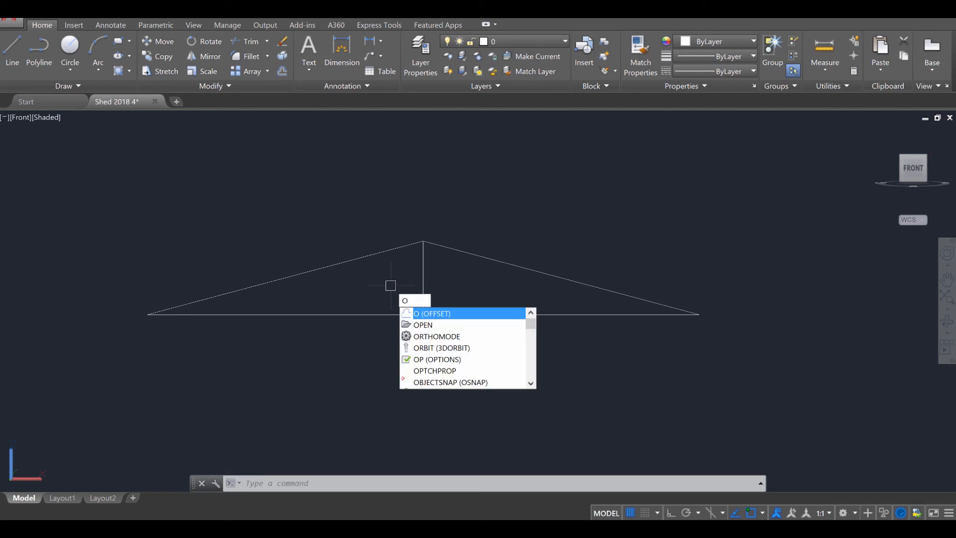
key(Return)
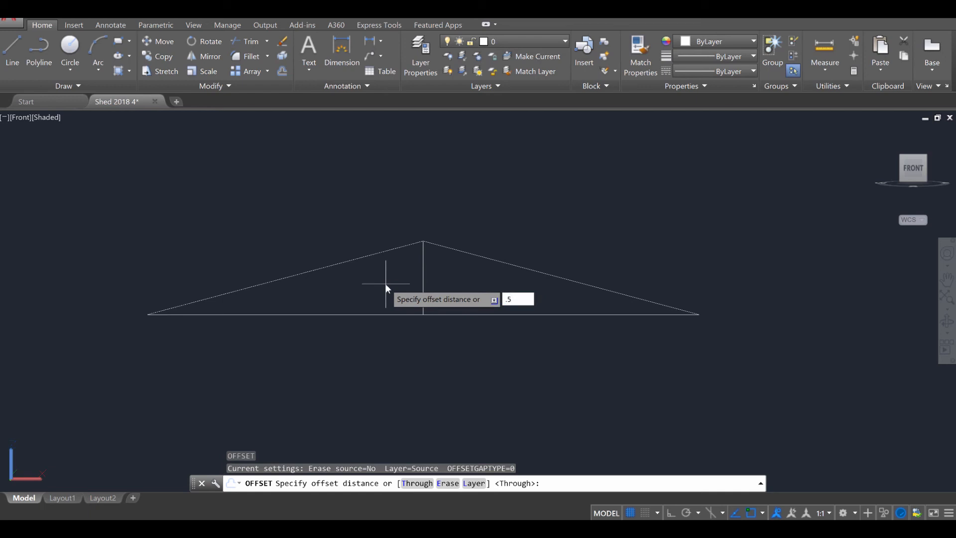
key(Return)
click(367, 257)
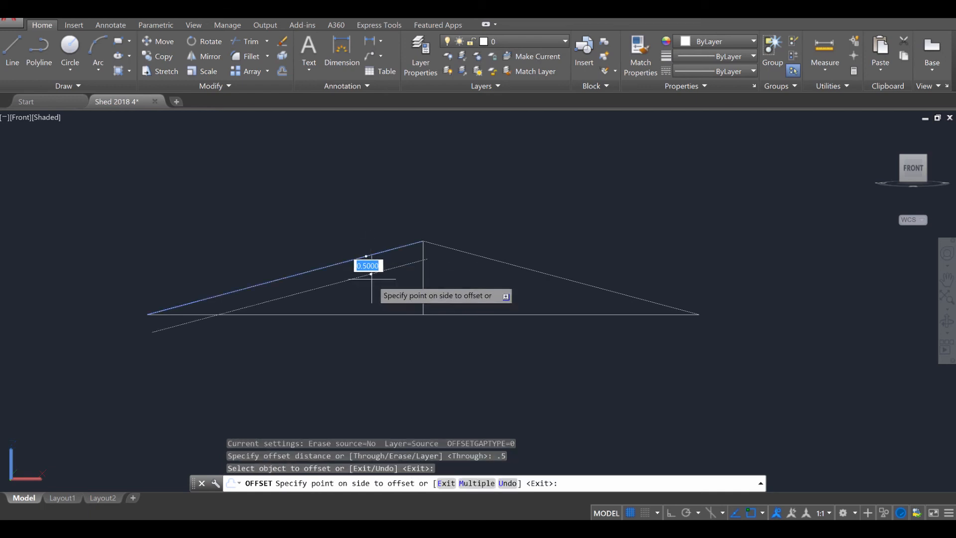
click(372, 275)
Step: Offset the triangle's base line and its right sloped edge inward by the same 0.5-unit distance
click(368, 315)
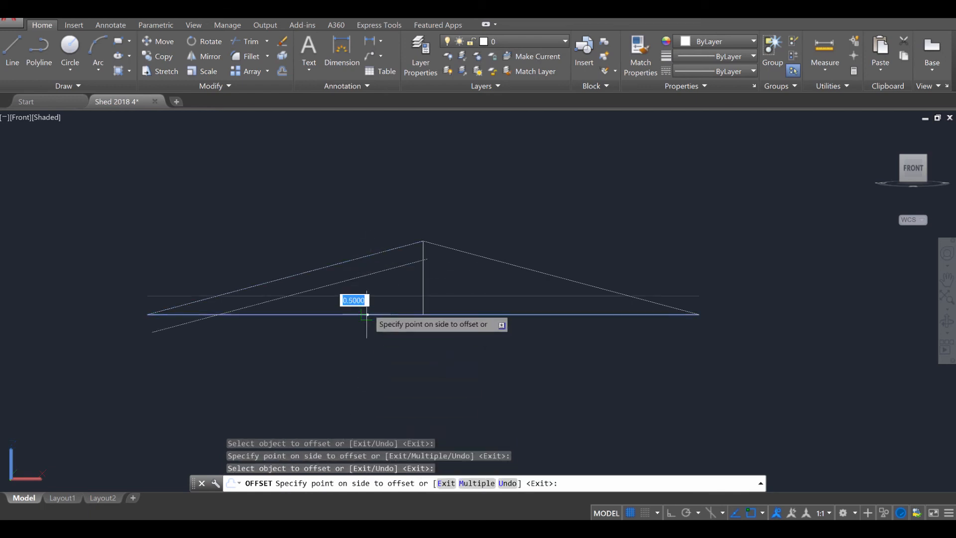
click(379, 303)
click(503, 263)
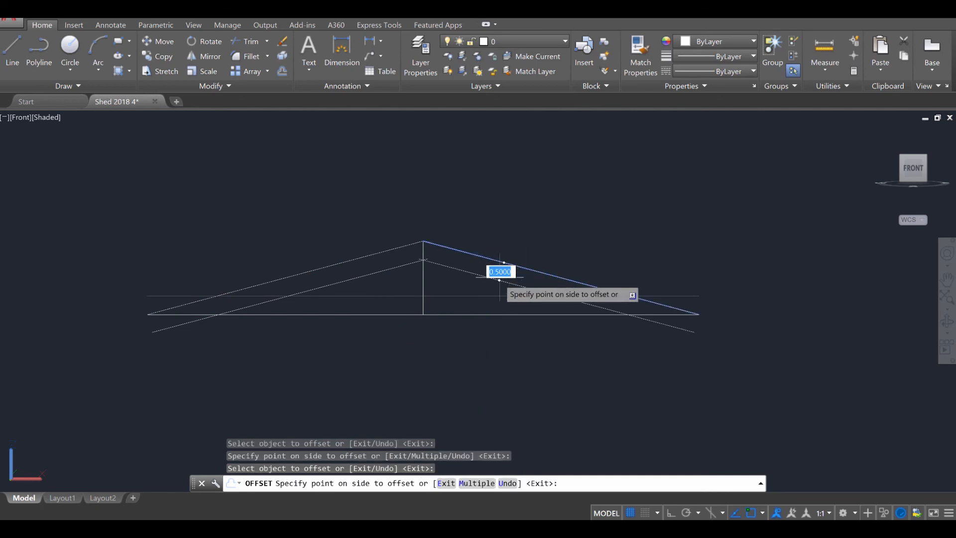
click(496, 279)
key(Escape)
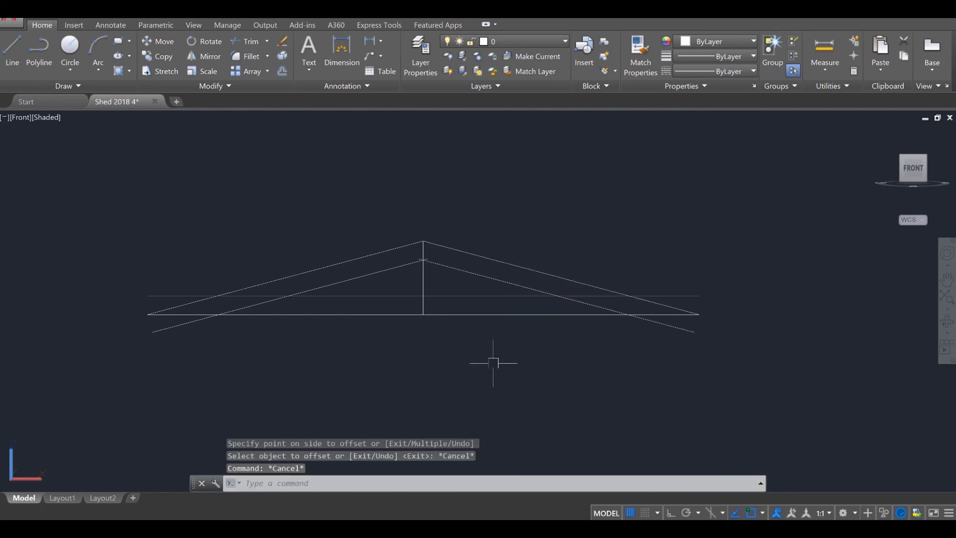
key(Escape)
scroll(493, 361, down, 4)
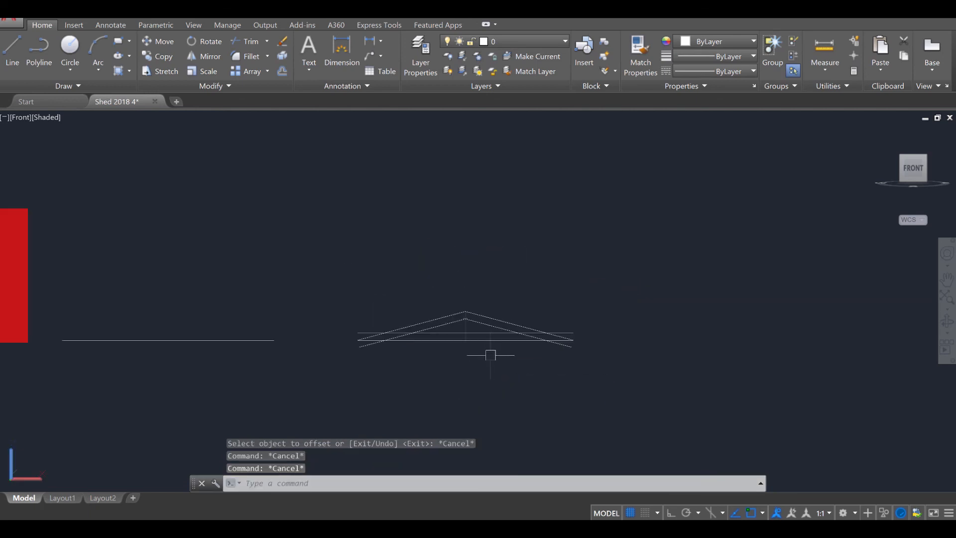
mouse_move(491, 355)
shift+middle_down()
mouse_move(611, 393)
mouse_move(644, 389)
mouse_move(512, 369)
mouse_move(483, 341)
shift+middle_up()
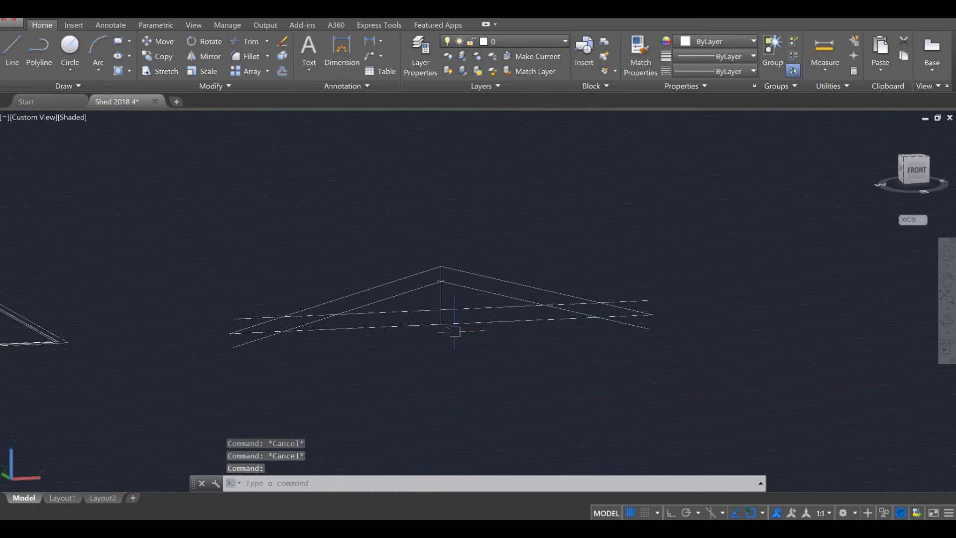
text(trim)
key(Return)
click(160, 188)
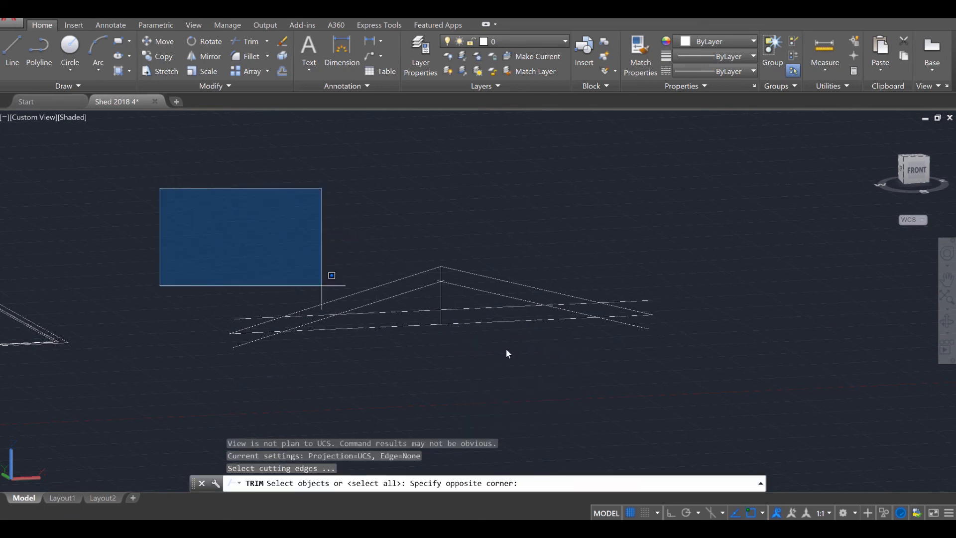
click(726, 424)
key(Return)
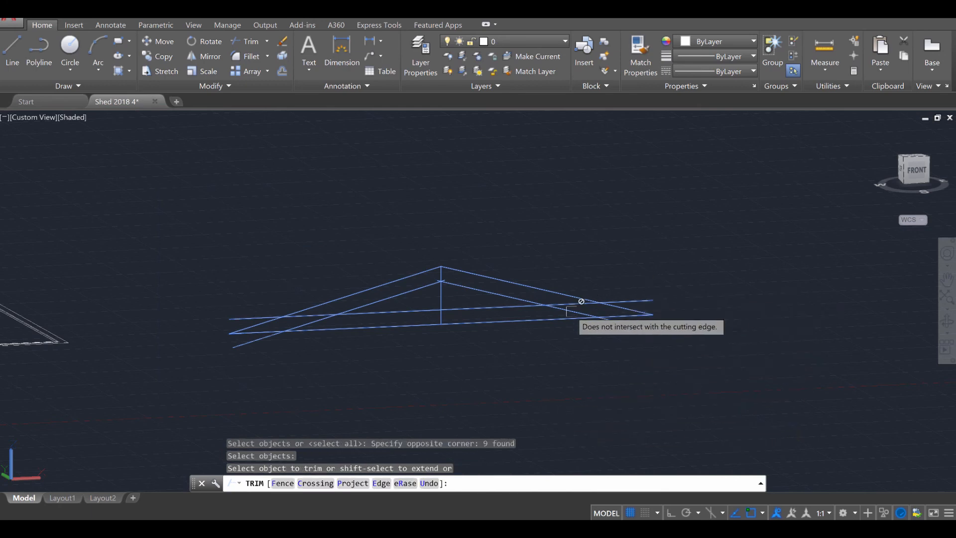
scroll(419, 283, up, 3)
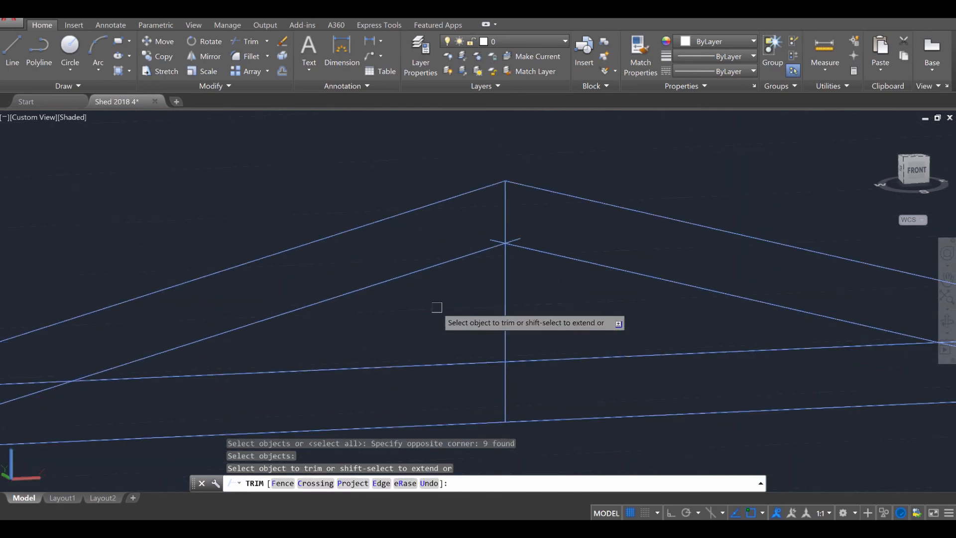
mouse_move(460, 283)
shift+middle_down()
mouse_move(593, 297)
mouse_move(465, 279)
shift+middle_up()
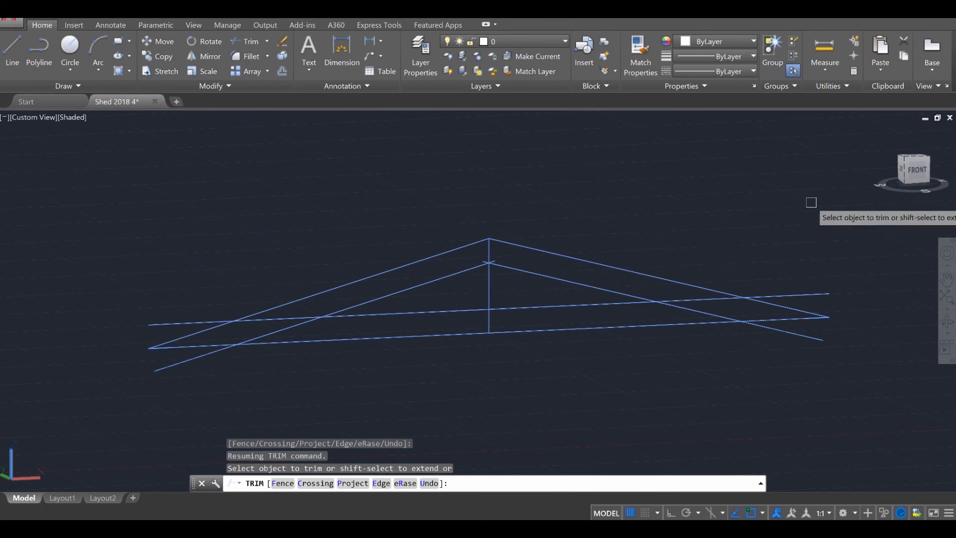
key(Escape)
key(Escape)
Step: In the front view, shorten the left inner sloped line by moving its lower end to its midpoint near the offset base line
click(909, 170)
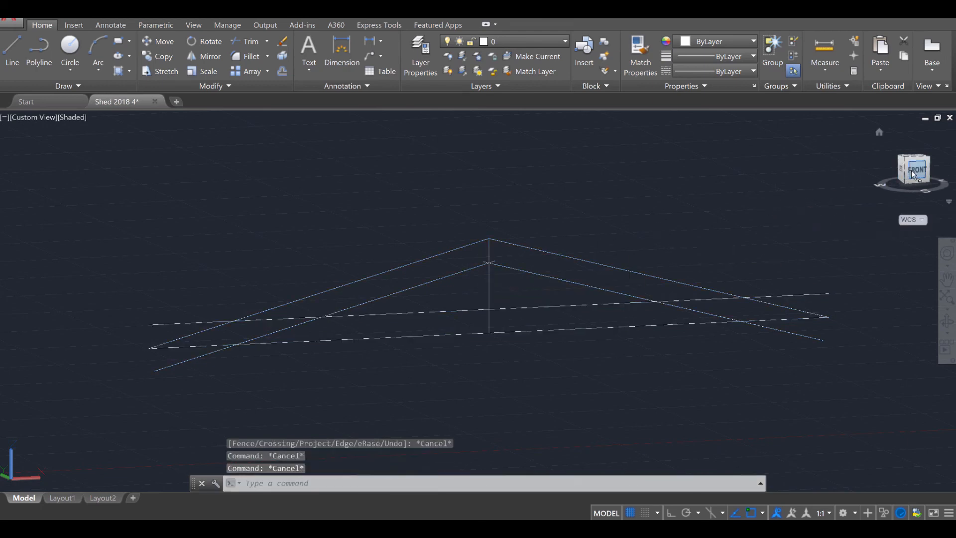
scroll(379, 298, up, 10)
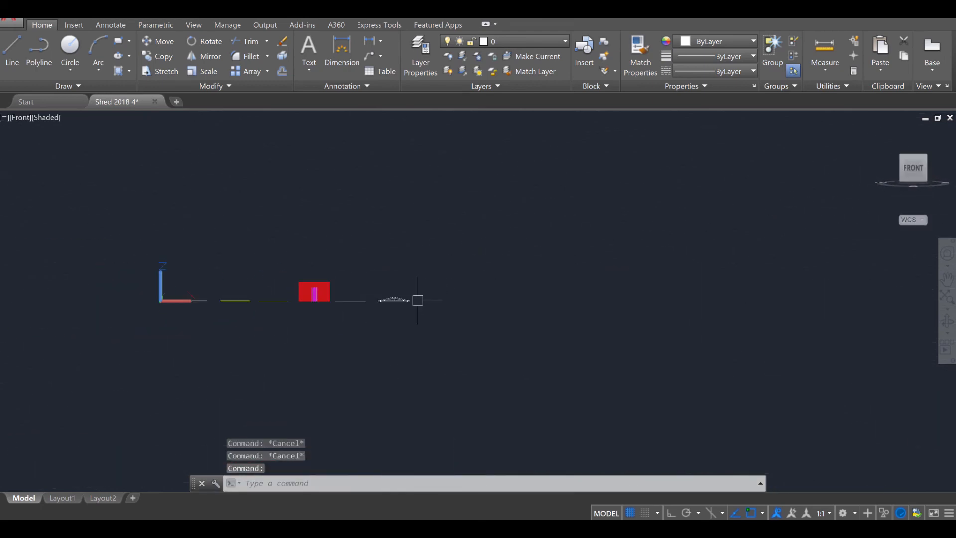
scroll(228, 324, up, 5)
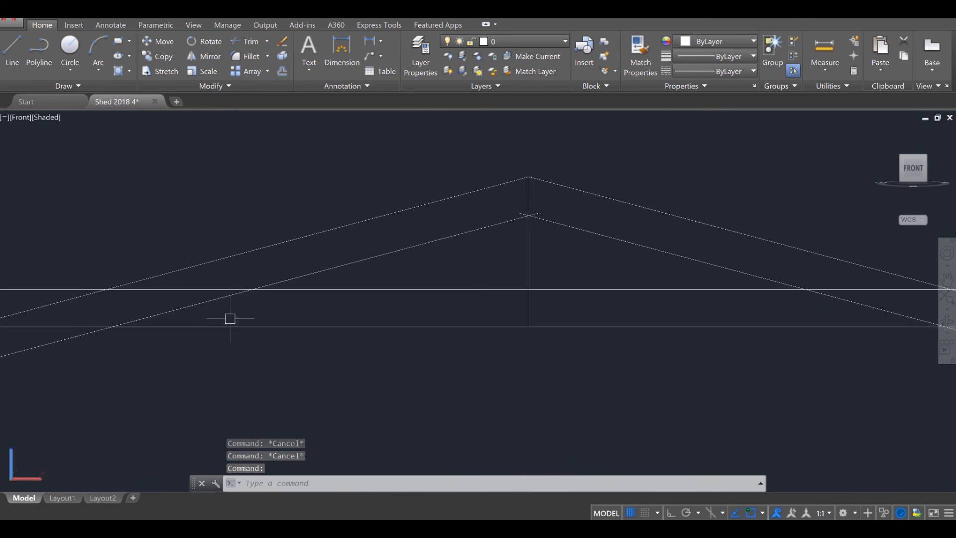
scroll(228, 324, down, 3)
click(111, 335)
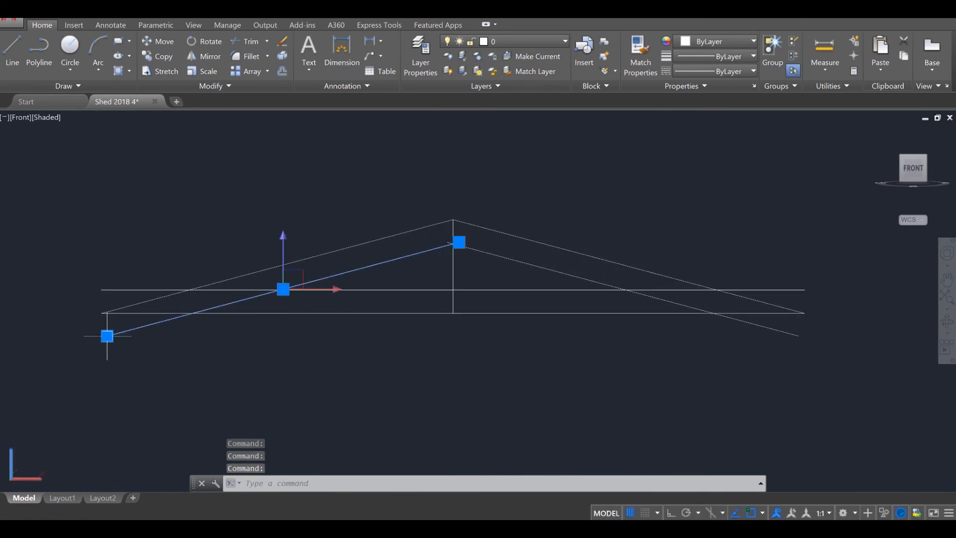
click(106, 335)
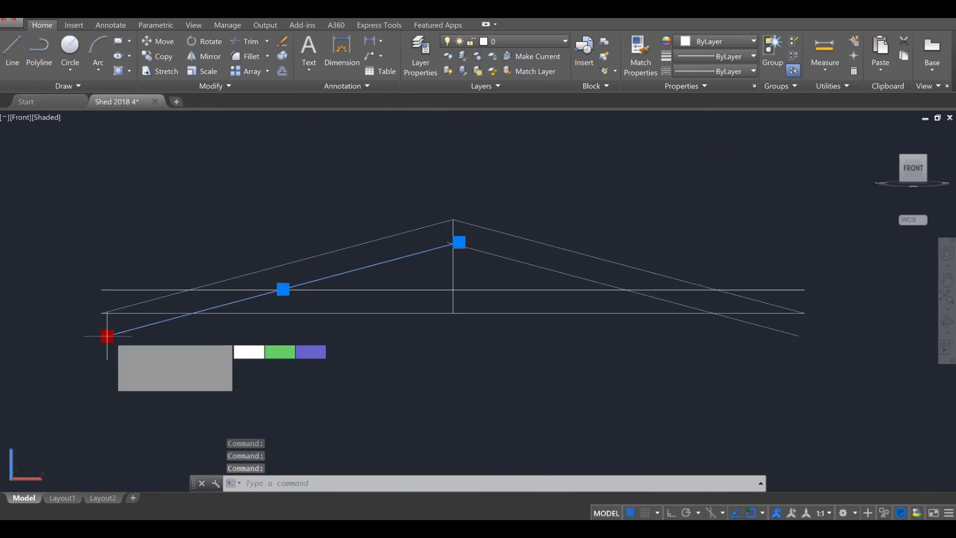
click(282, 289)
key(Escape)
key(Escape)
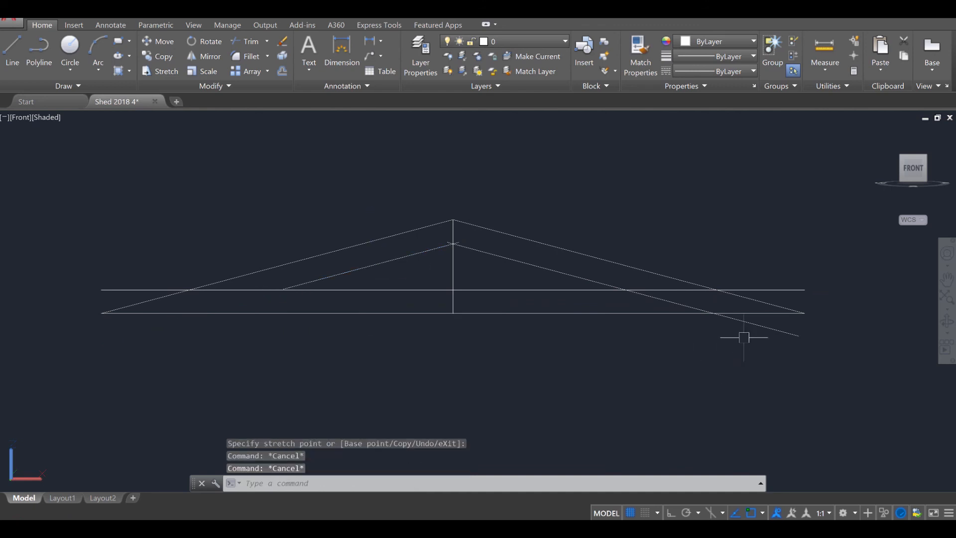
Step: Shorten the right inner sloped line by moving its lower end to its midpoint near the offset base line
click(772, 330)
click(799, 336)
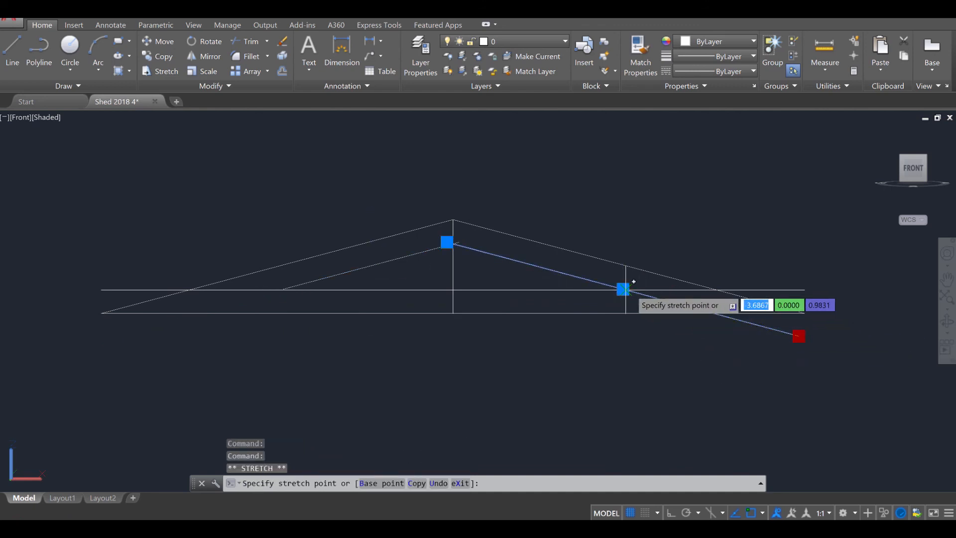
click(623, 289)
key(Escape)
key(Escape)
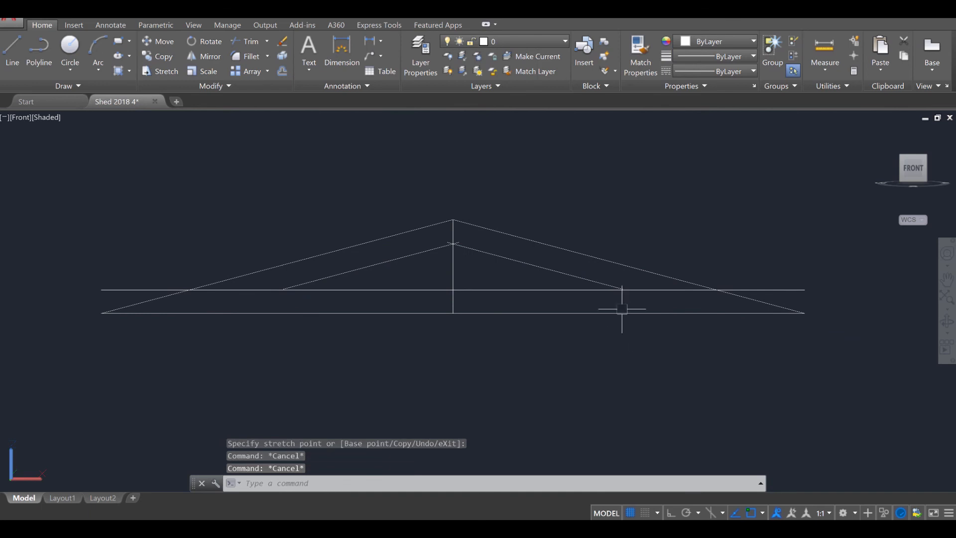
Step: Stretch the right end of the offset base line back to the lower end of the right inner sloped line
scroll(623, 299, up, 5)
scroll(612, 256, down, 6)
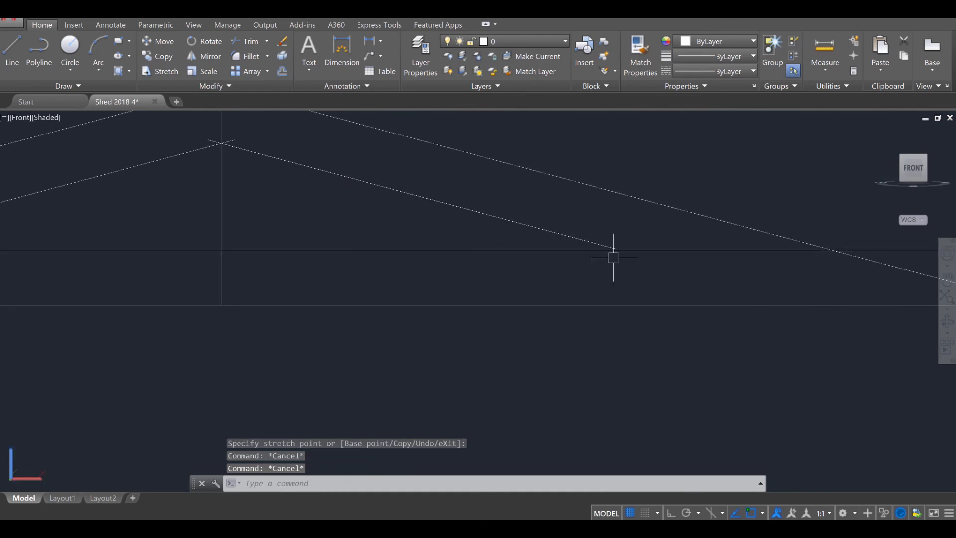
scroll(608, 277, up, 2)
scroll(695, 269, up, 2)
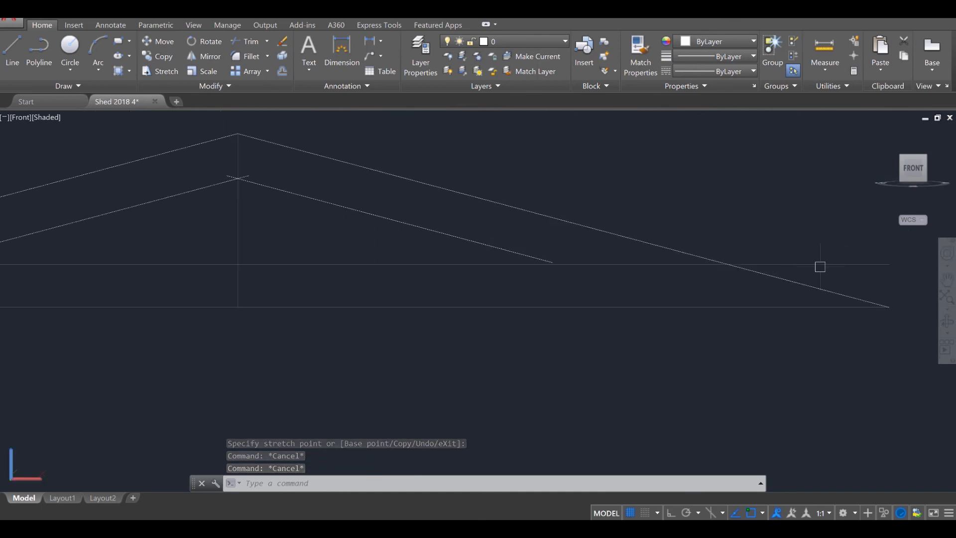
click(886, 264)
click(890, 264)
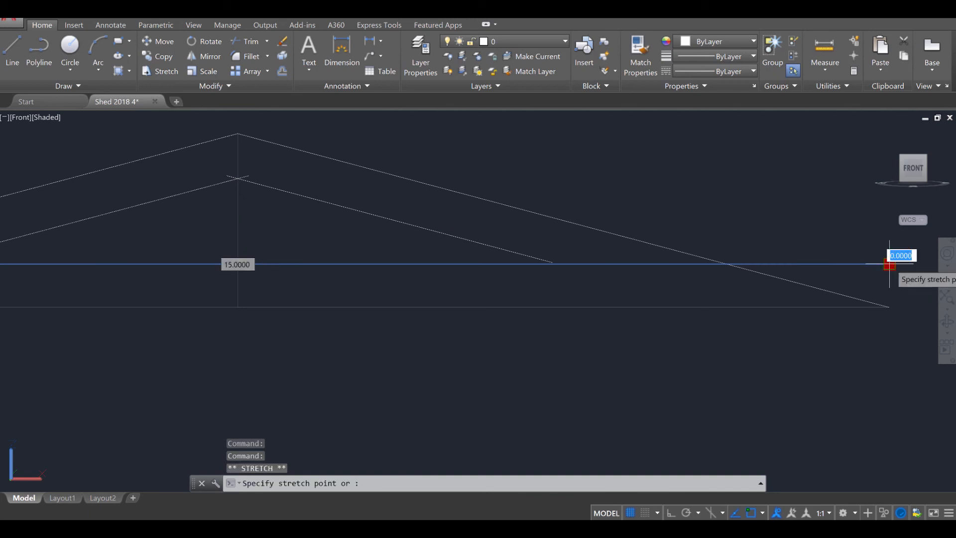
click(553, 262)
key(Escape)
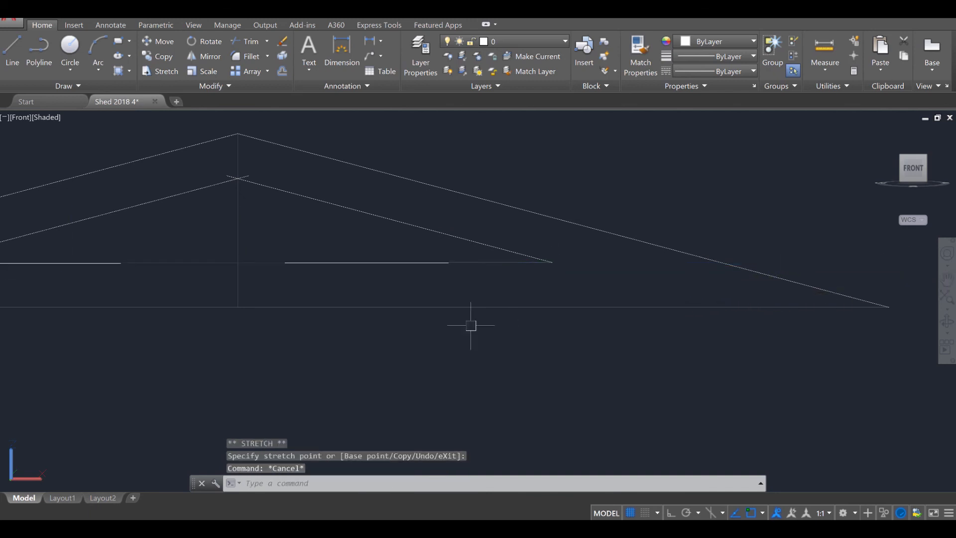
Step: Stretch the left end of the offset base line in to the lower end of the left inner sloped line
middle_drag(348, 311, 567, 302)
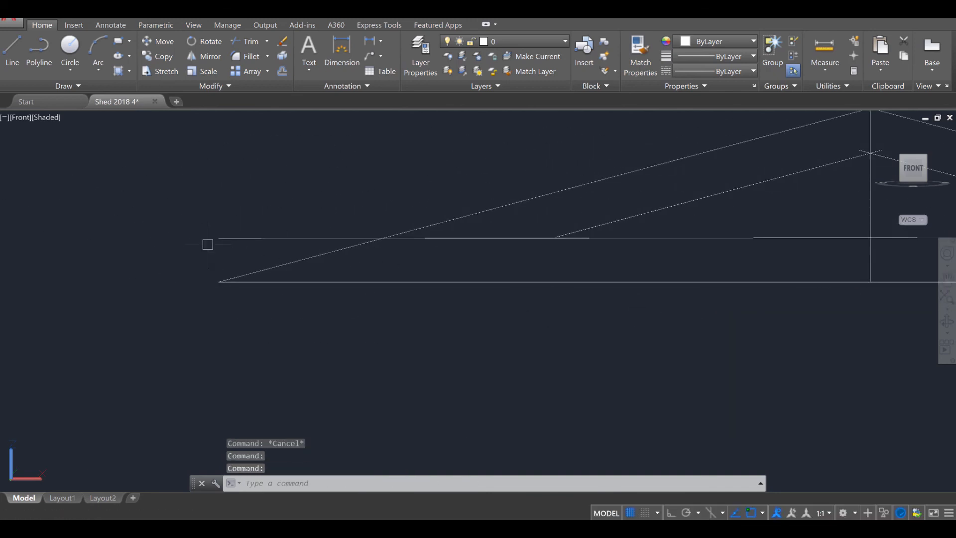
click(228, 239)
click(218, 239)
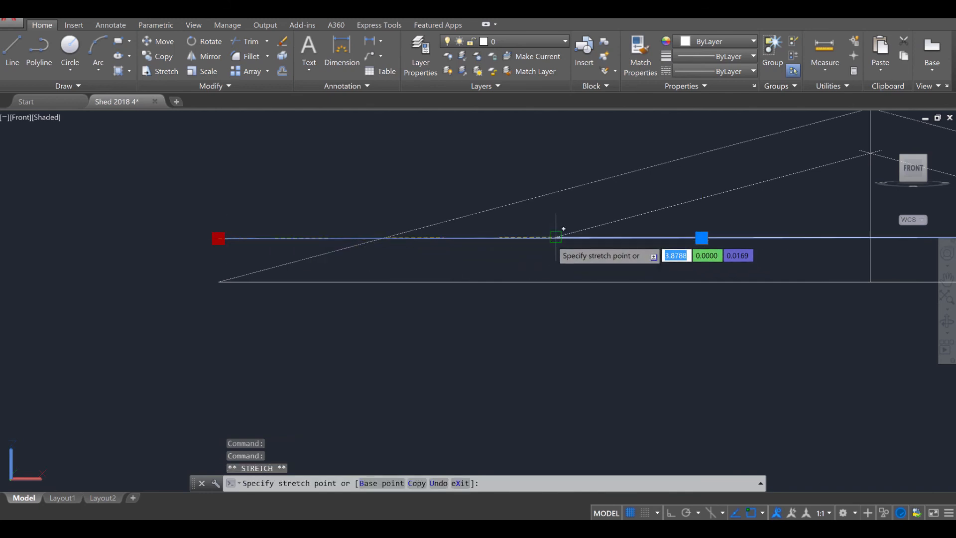
click(555, 237)
key(Escape)
key(Escape)
scroll(576, 246, up, 6)
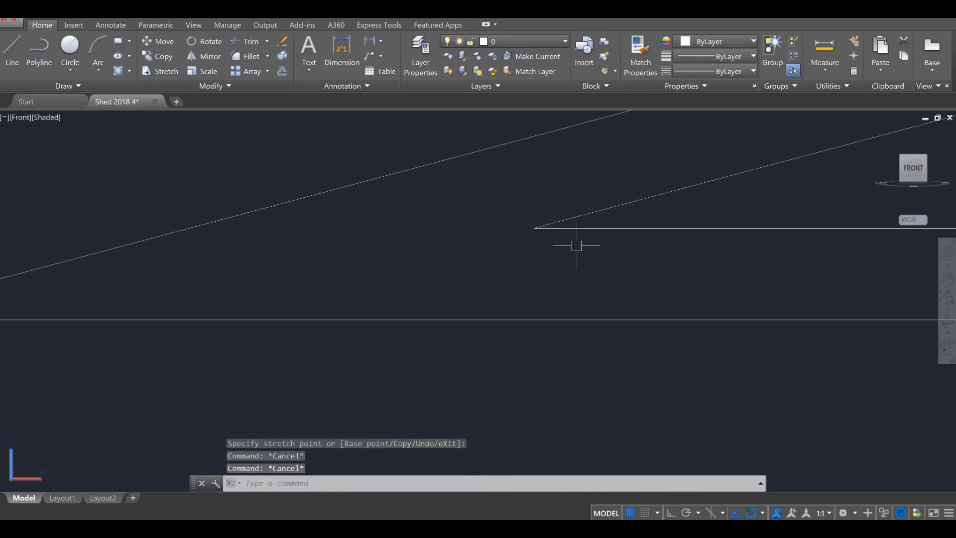
scroll(574, 246, down, 6)
scroll(593, 246, down, 3)
Step: Shorten the left inner sloped line by moving its upper end back to its intersection with the vertical centre line
scroll(461, 264, up, 5)
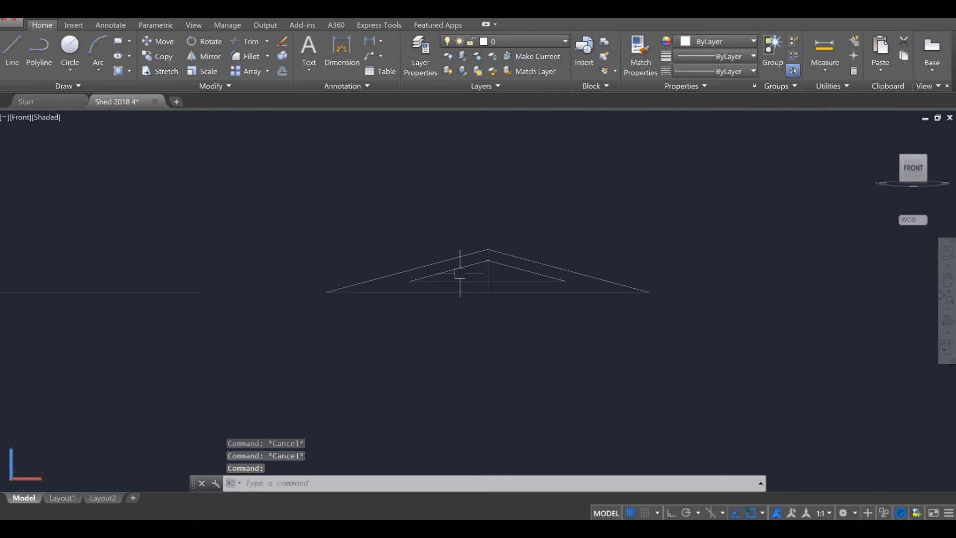
scroll(542, 242, up, 2)
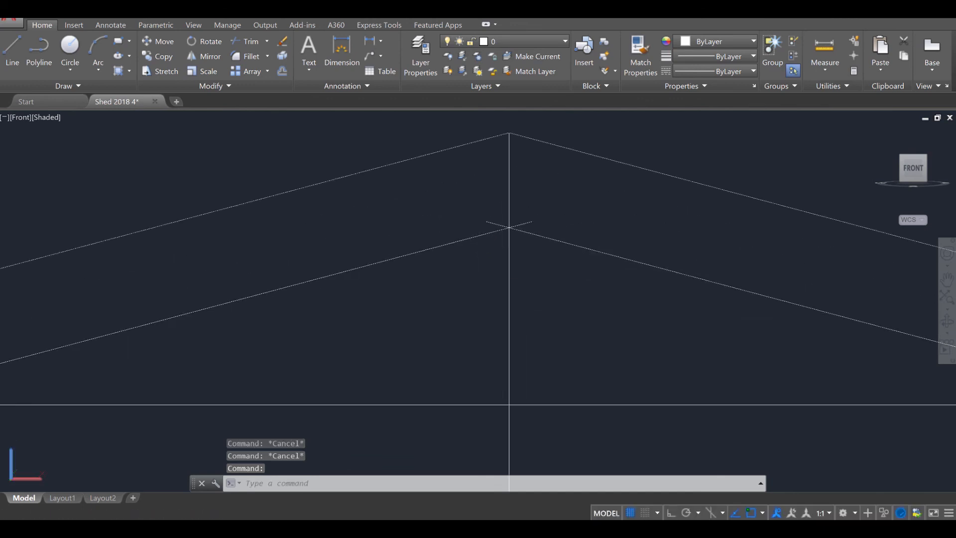
click(524, 222)
key(Escape)
click(523, 222)
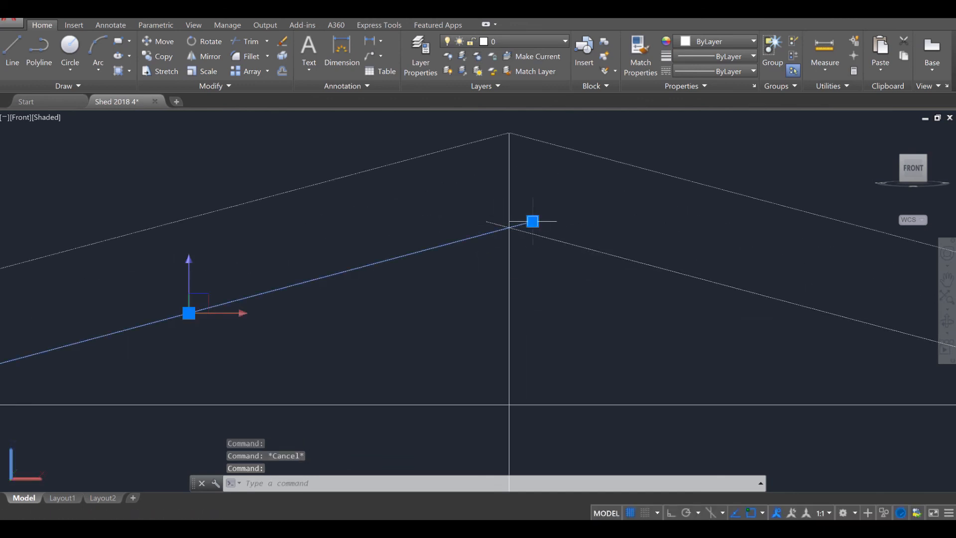
click(532, 221)
click(509, 227)
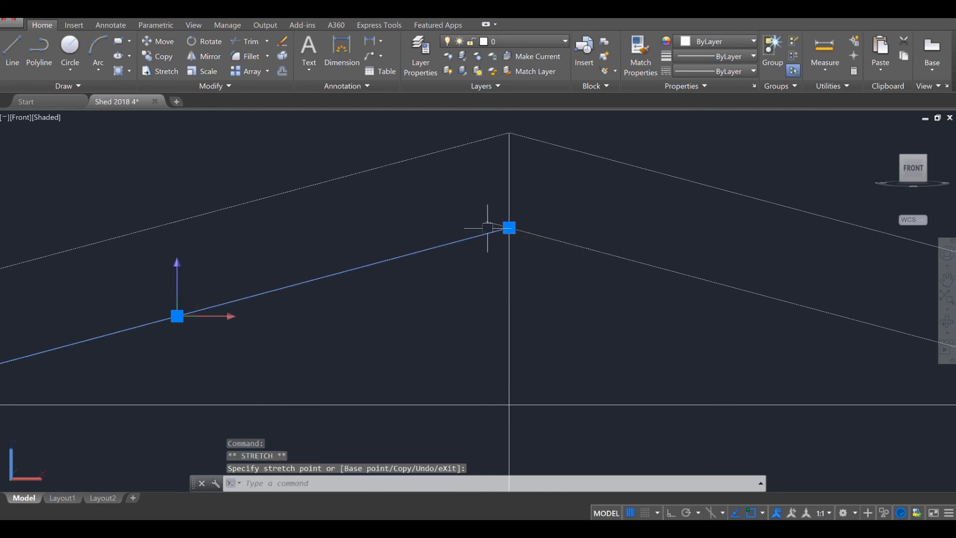
Step: Shorten the right inner sloped line by moving its upper end to the inner apex on the vertical centre line
click(487, 223)
click(486, 220)
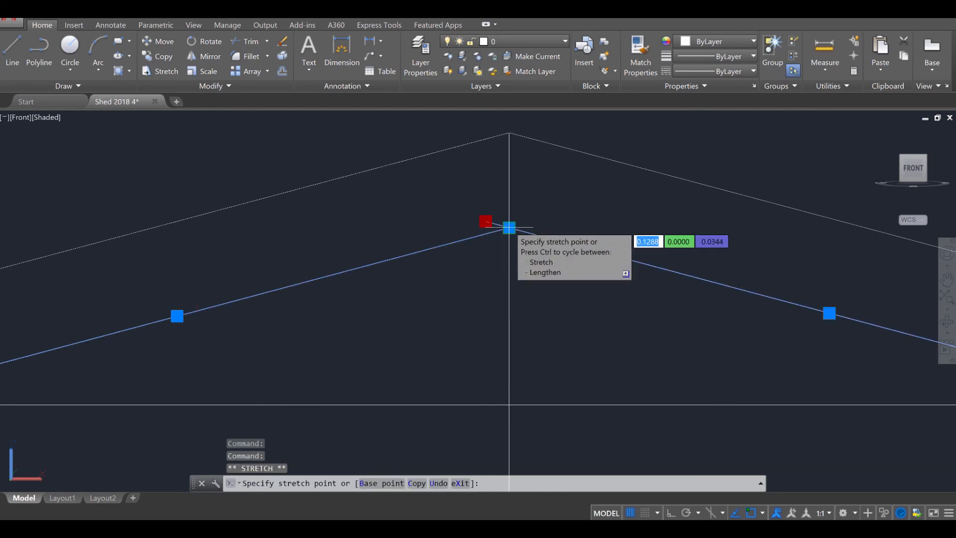
click(509, 227)
key(Escape)
key(Escape)
scroll(542, 312, down, 4)
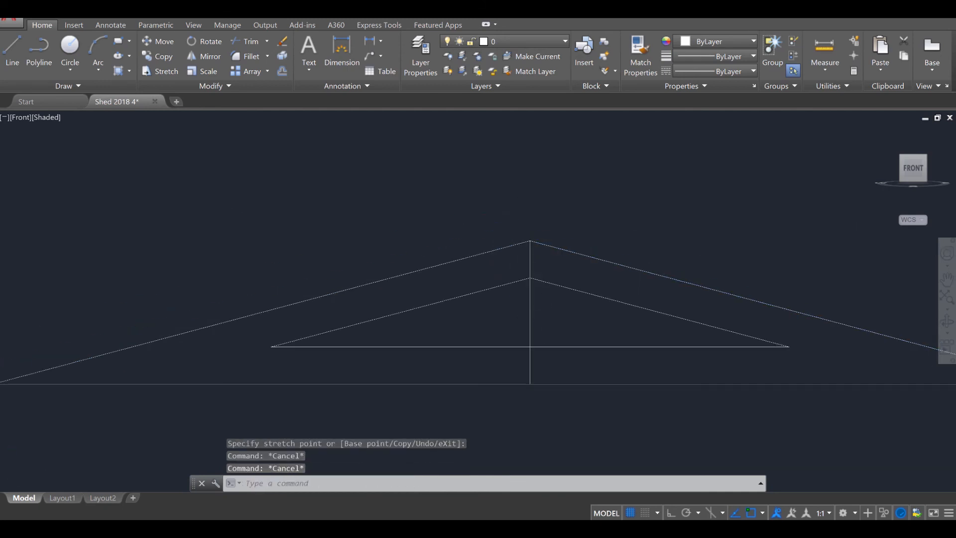
scroll(546, 331, down, 2)
key(Escape)
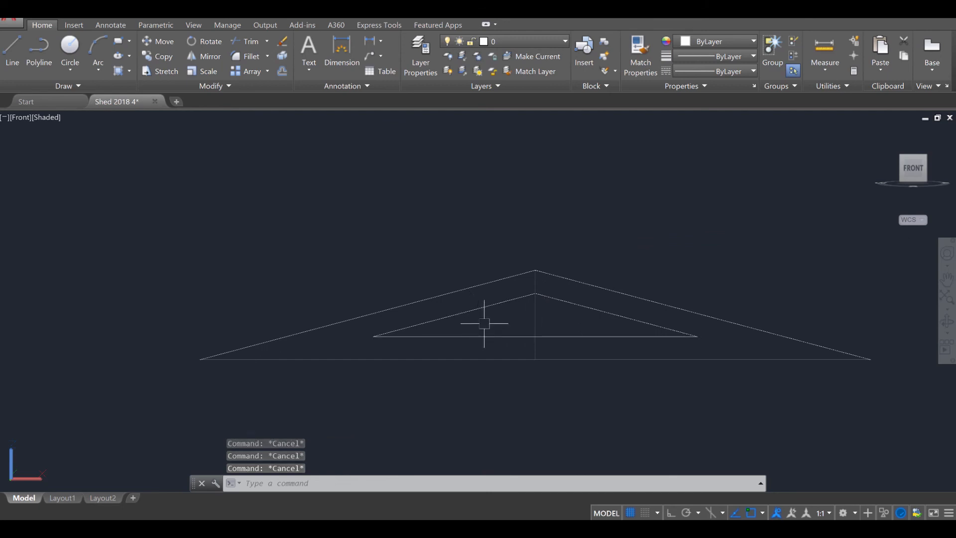
Step: Join the three lines of the outer gable triangle into one polyline
text(j)
key(Return)
click(447, 293)
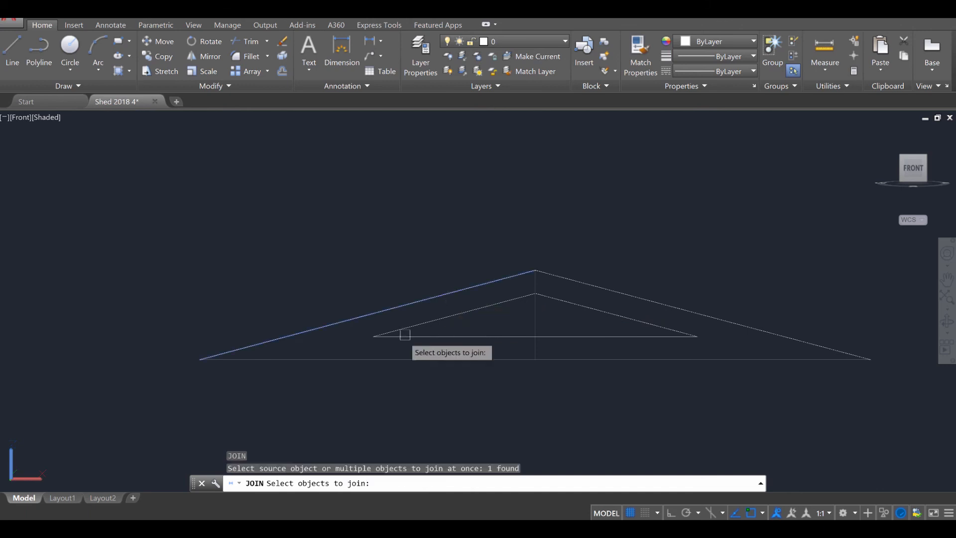
click(391, 359)
click(718, 323)
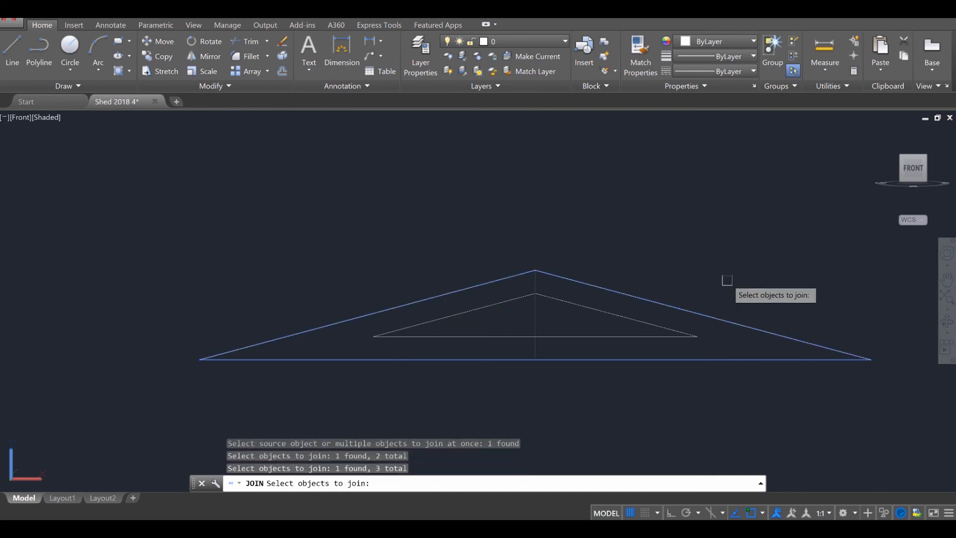
key(Return)
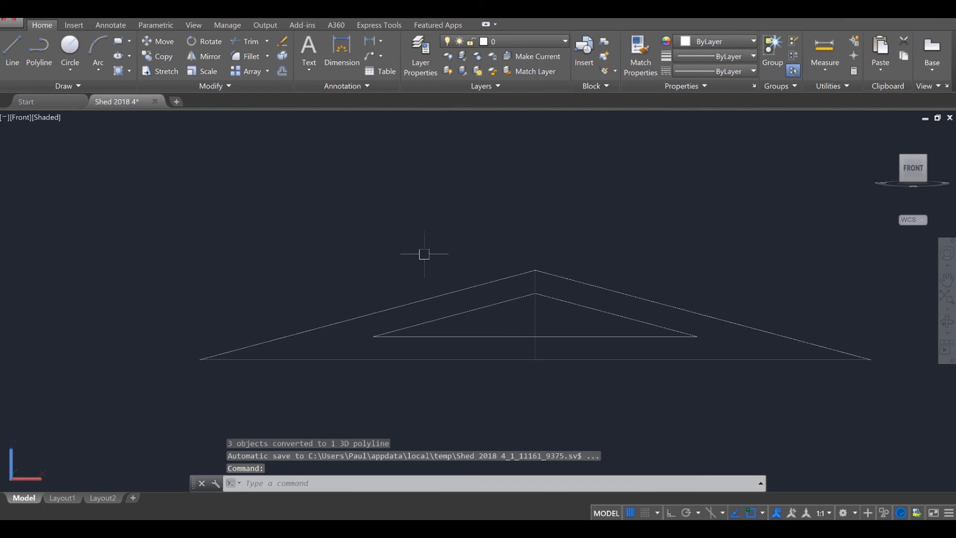
Step: Join the three lines of the inner offset triangle into one polyline
key(Return)
click(466, 335)
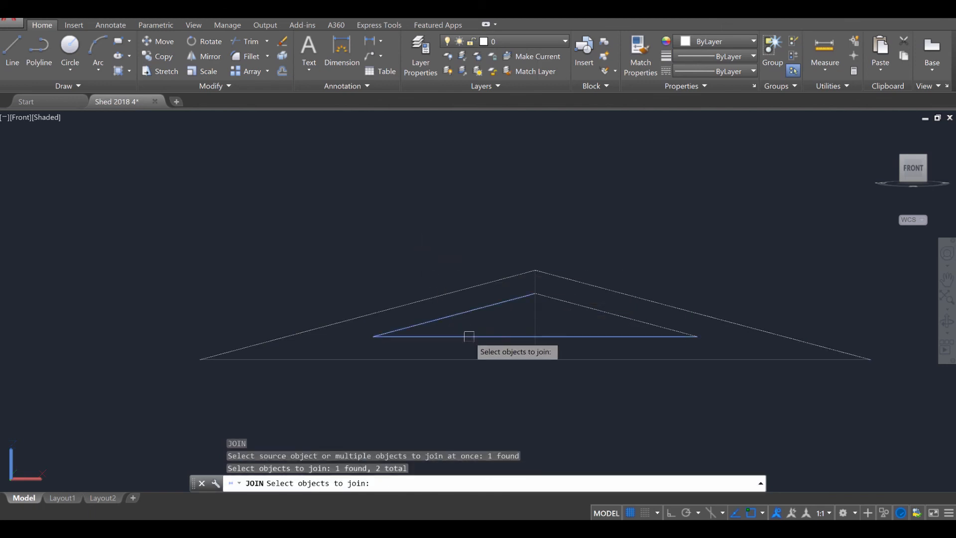
click(587, 309)
key(Return)
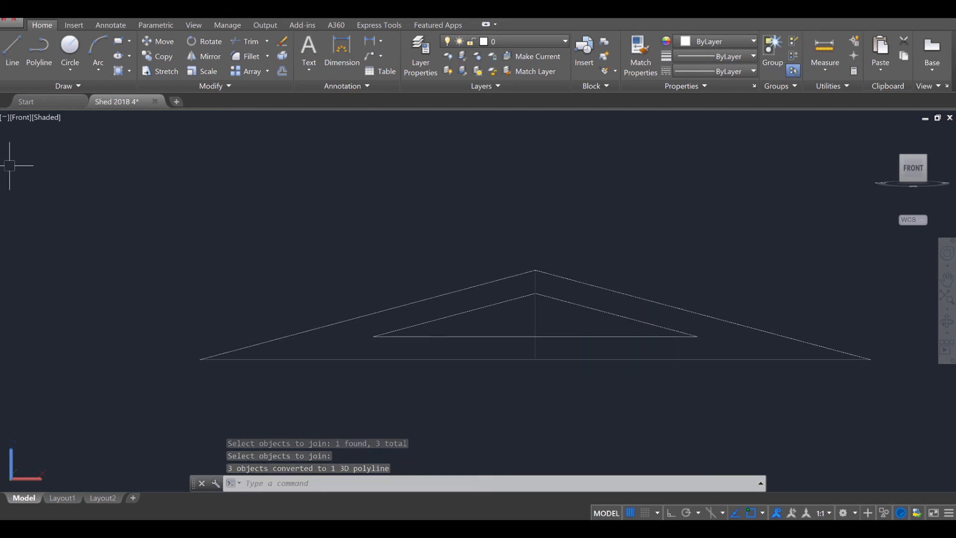
Step: In an angled 3D view of the gable triangles, turn on the Roof Finish layer
scroll(70, 291, down, 3)
mouse_move(171, 288)
middle_down()
mouse_move(278, 304)
mouse_move(211, 297)
mouse_move(277, 337)
mouse_move(443, 337)
middle_up()
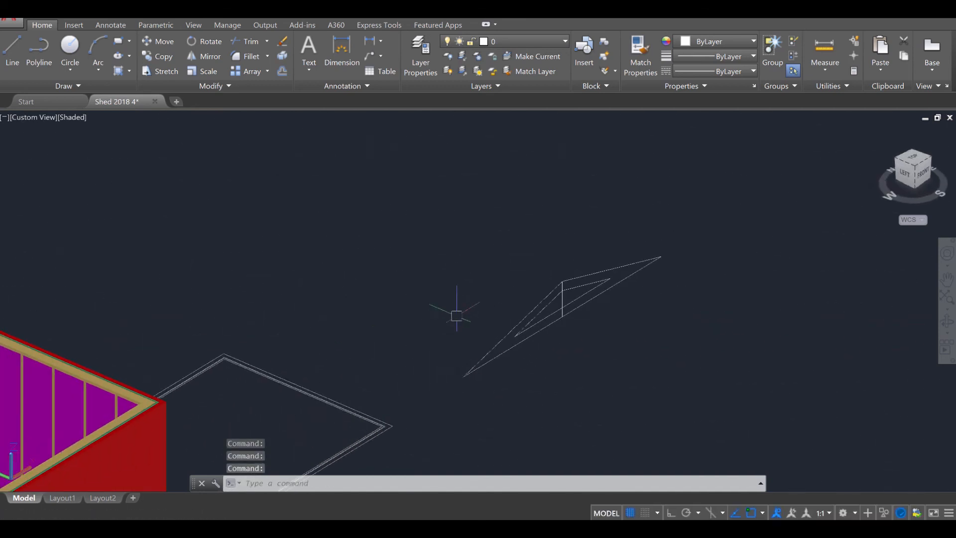
click(533, 39)
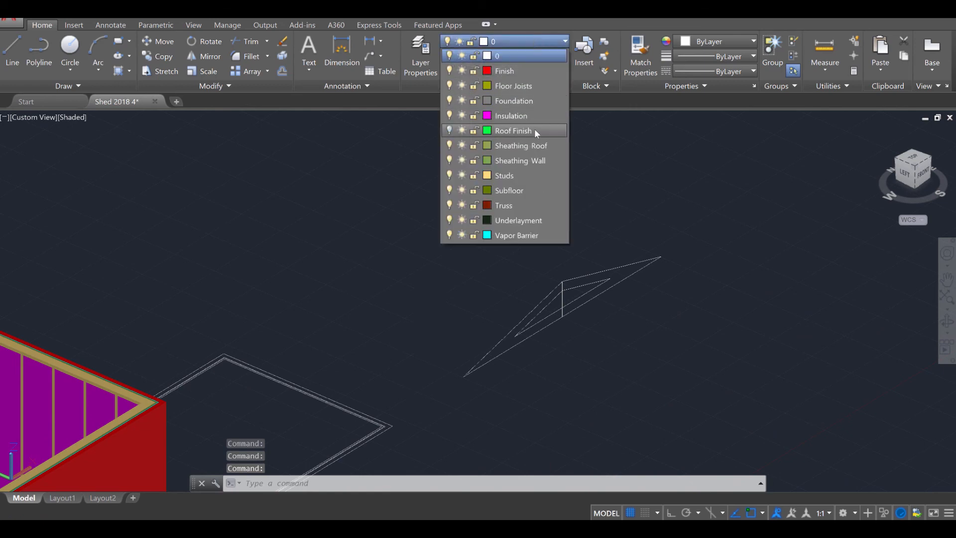
click(448, 130)
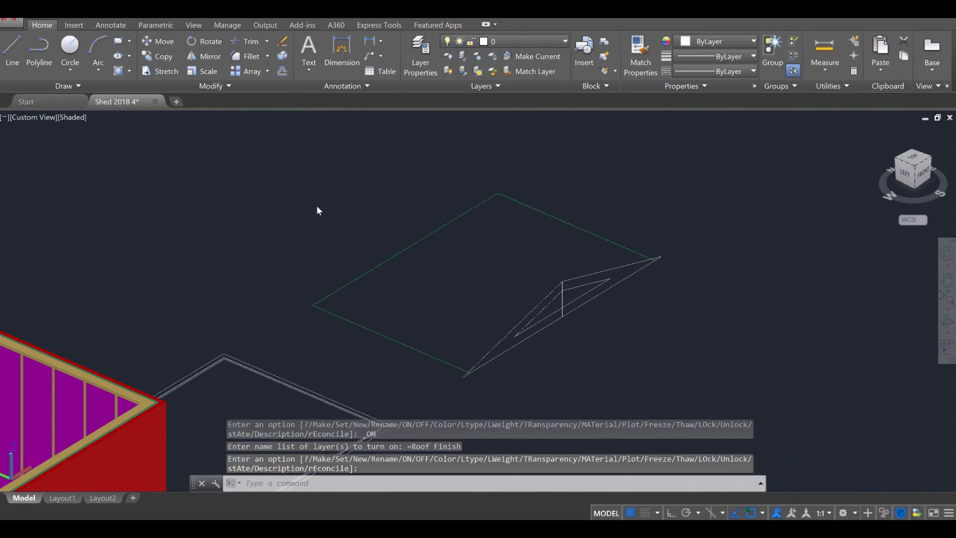
key(Escape)
key(Escape)
Step: Extrude the inner and outer triangles together to a height of .17
scroll(411, 307, up, 2)
middle_drag(411, 307, 465, 321)
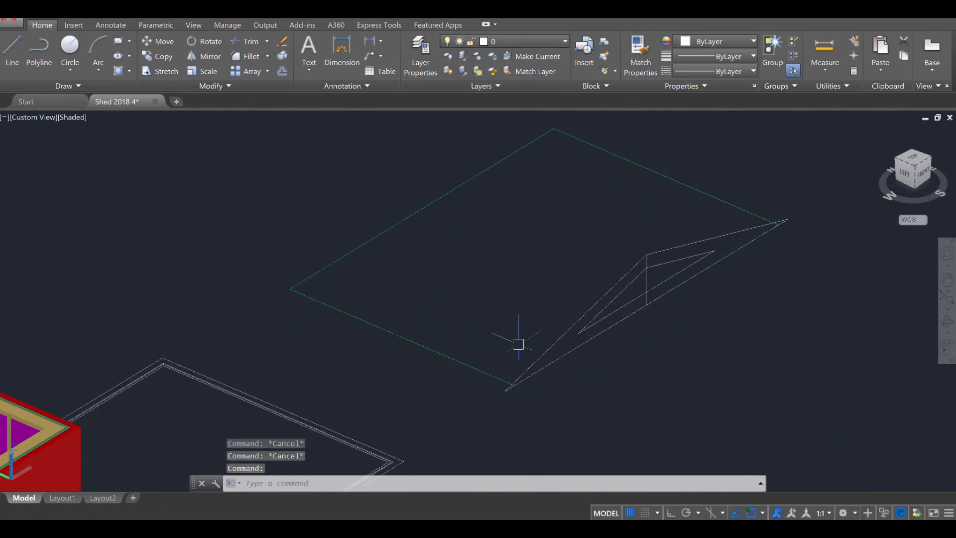
scroll(614, 339, up, 2)
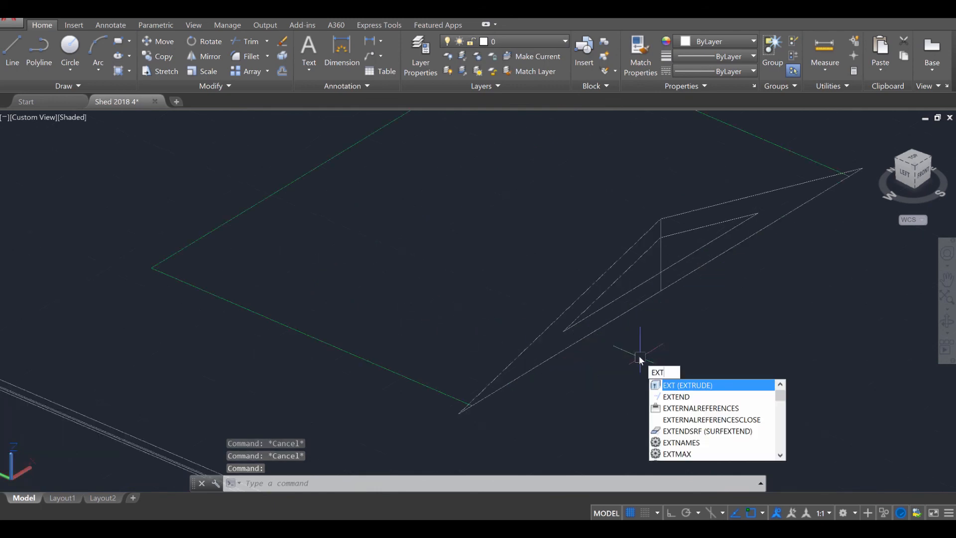
key(Return)
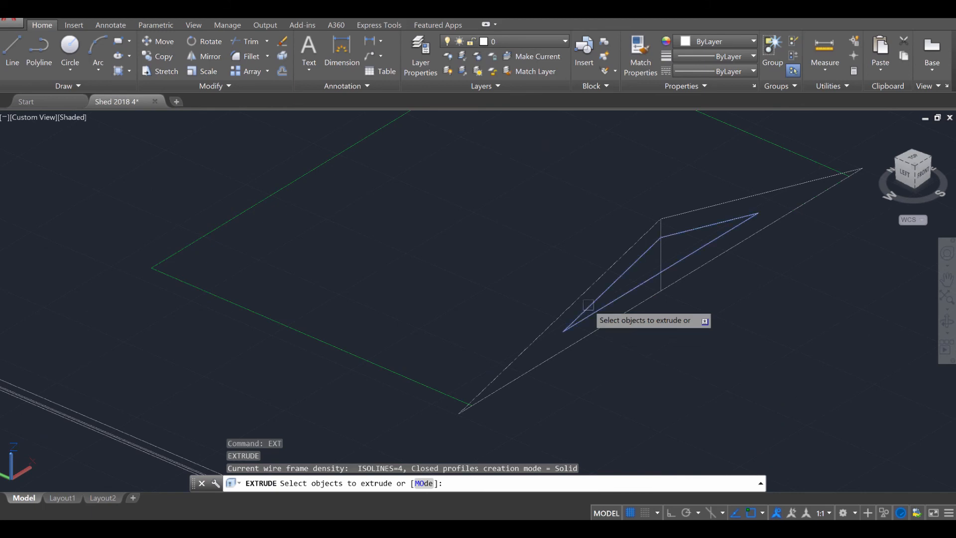
click(586, 308)
click(579, 296)
key(Return)
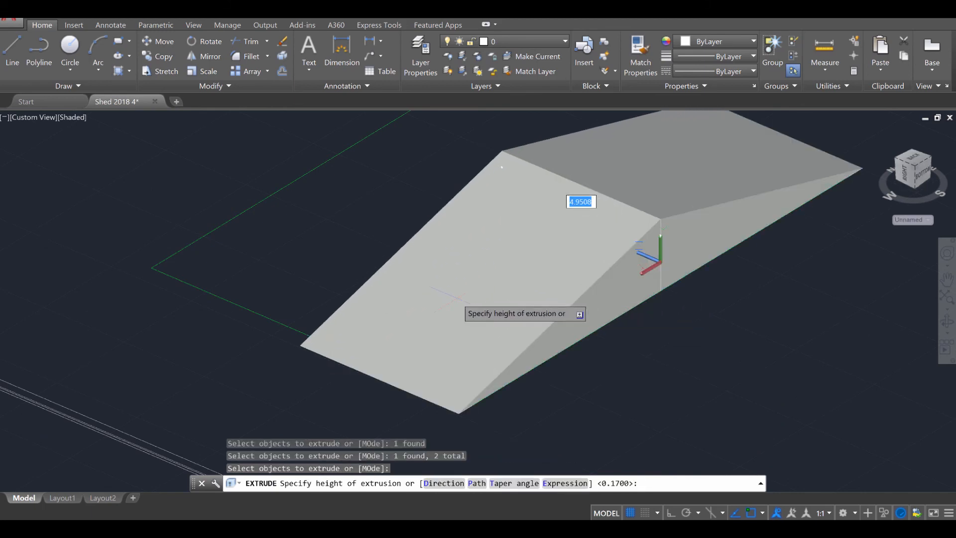
key(Return)
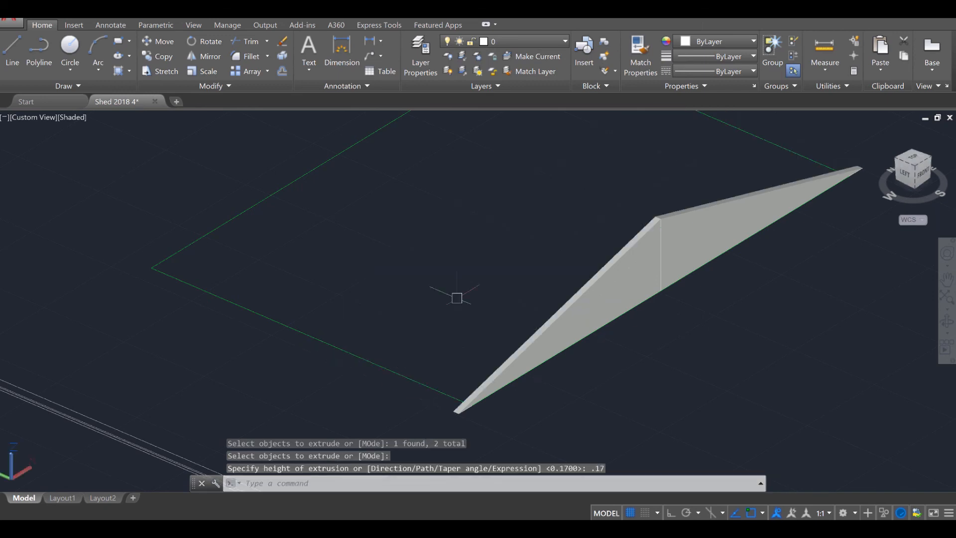
key(Escape)
key(Escape)
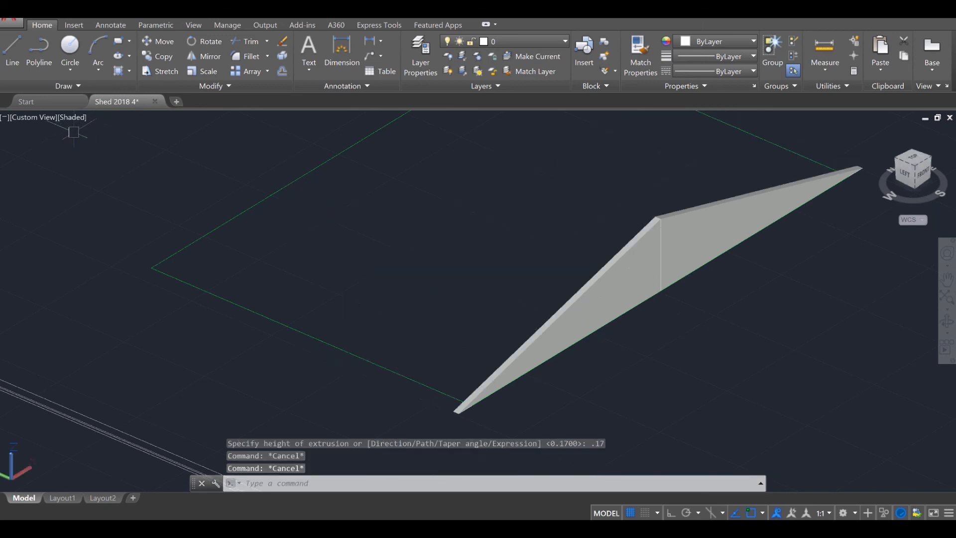
Step: Change the viewport's visual style to 2D Wireframe
click(71, 117)
click(96, 143)
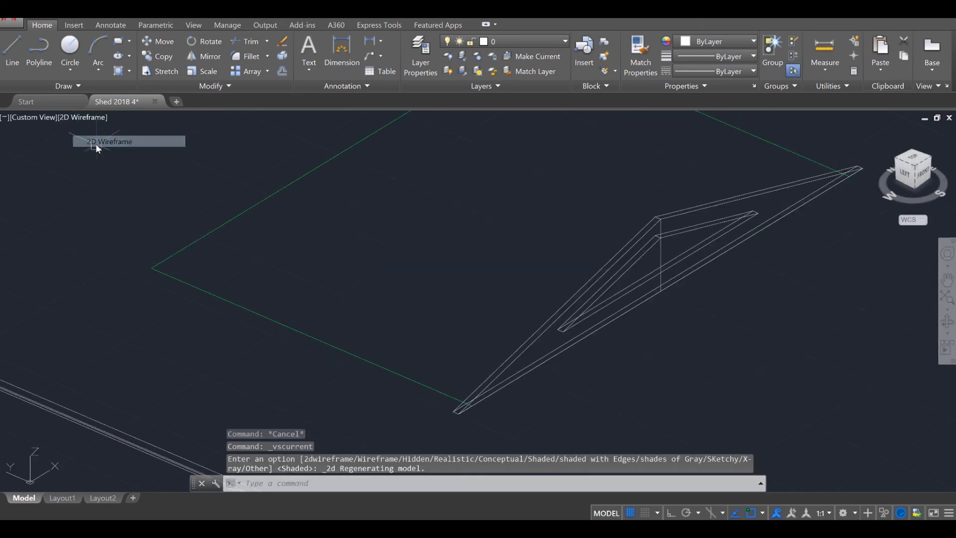
scroll(567, 246, up, 3)
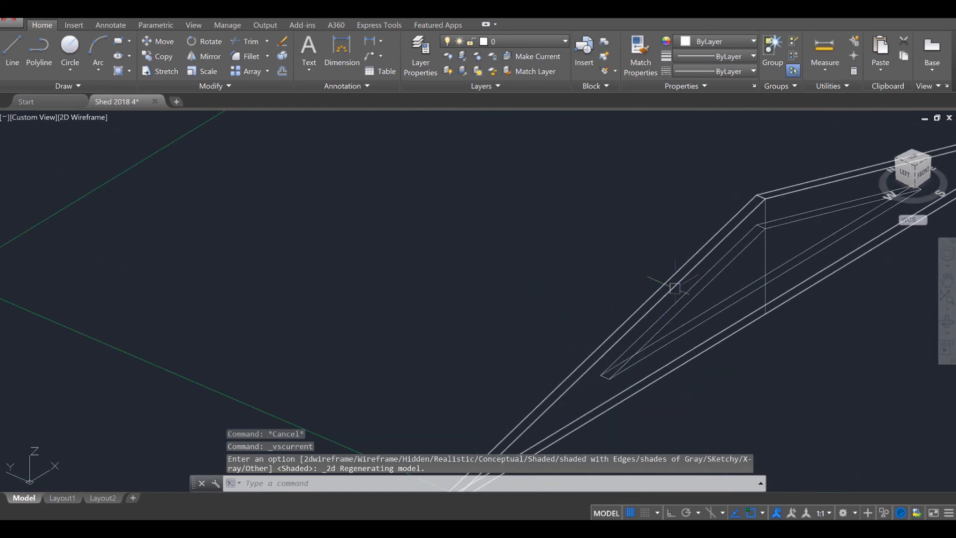
scroll(655, 295, up, 2)
Step: With Ortho on, copy both extruded triangles from the green outline's near corner along its edge at distances of 2, 4, 6, 8 and 10
text(COPY)
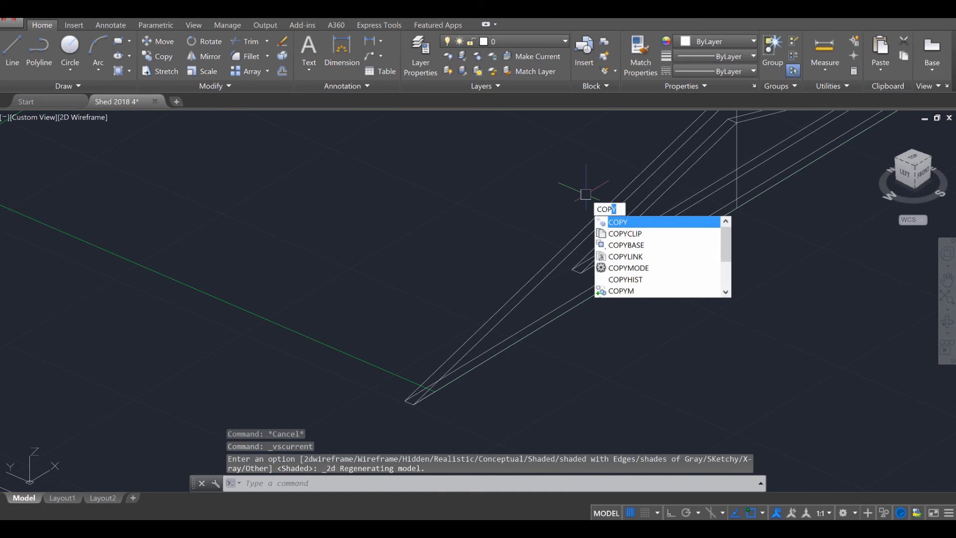
key(Return)
click(621, 222)
click(604, 207)
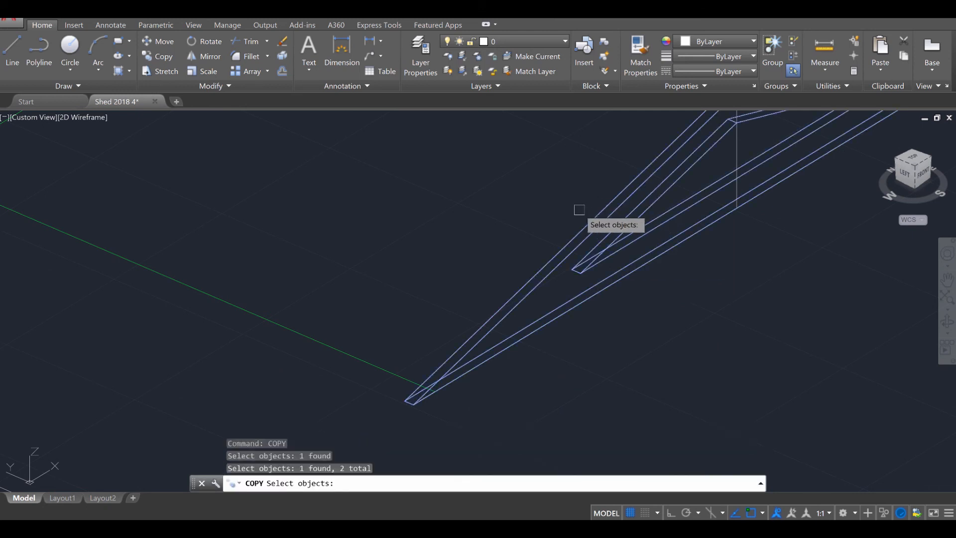
key(Return)
scroll(344, 393, up, 2)
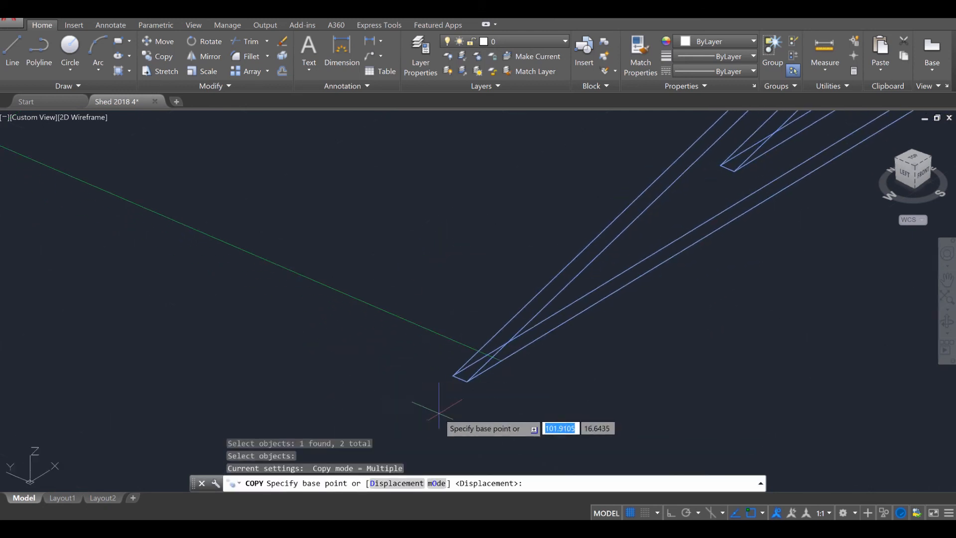
scroll(439, 413, up, 2)
click(530, 327)
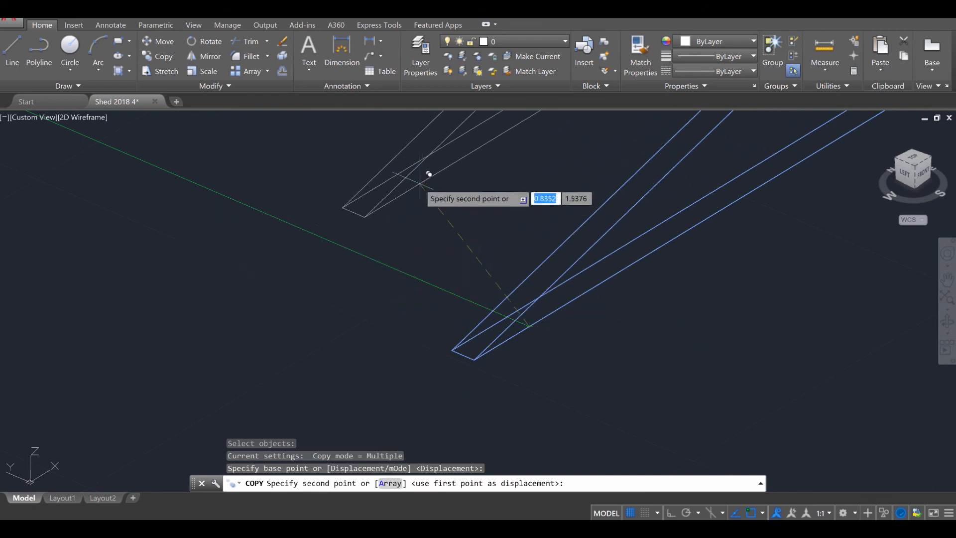
click(670, 513)
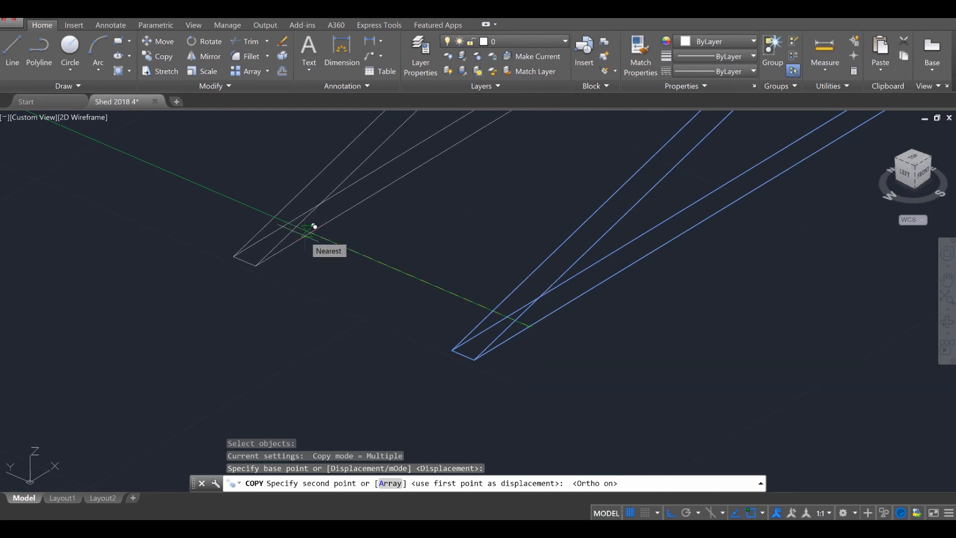
text(2)
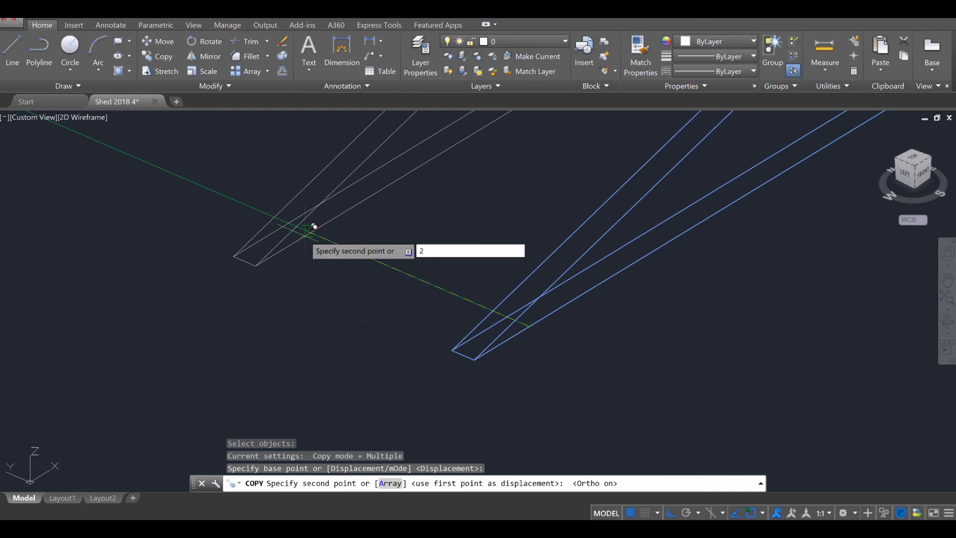
key(Return)
text(4)
key(Return)
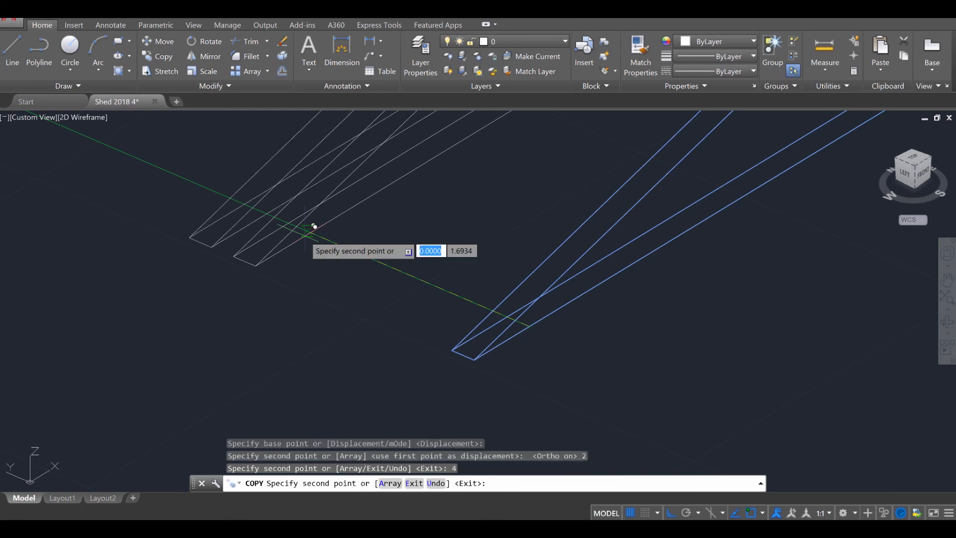
key(Return)
text(8)
key(Return)
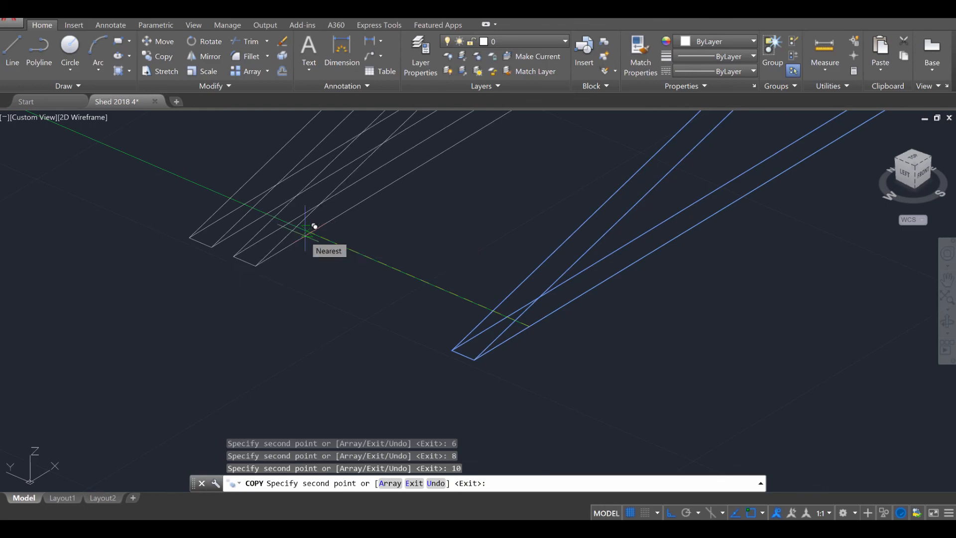
scroll(330, 256, down, 5)
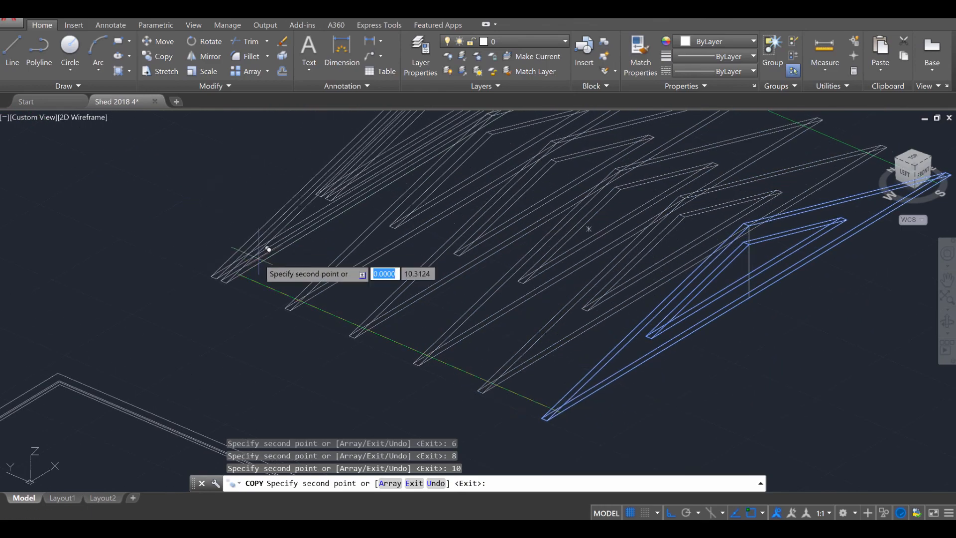
key(Escape)
Step: Move the outer and inner triangles of the farthest copied truss .17 inward along the green outline edge from its corner
shift+middle_drag(408, 323, 562, 299)
shift+middle_drag(364, 359, 429, 393)
scroll(279, 328, up, 5)
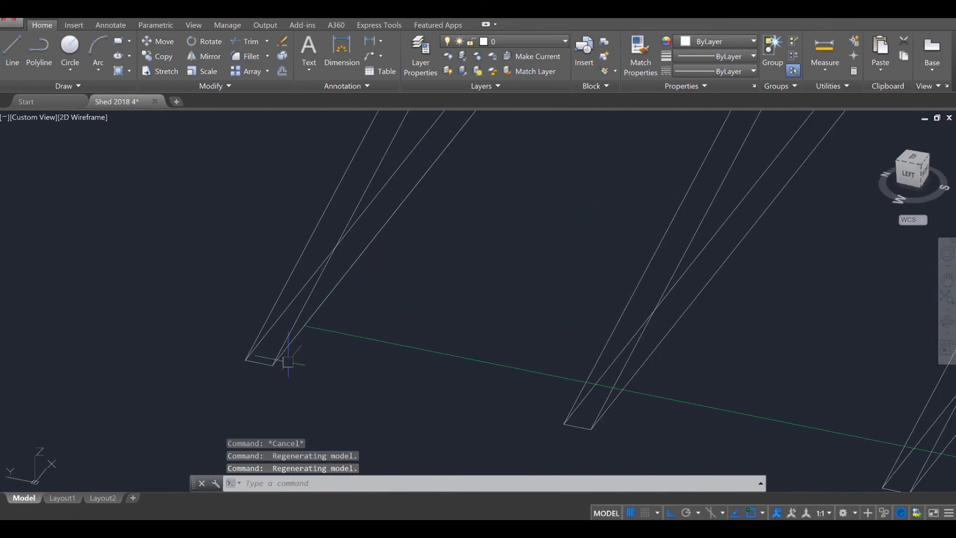
scroll(311, 318, down, 4)
middle_drag(316, 327, 412, 415)
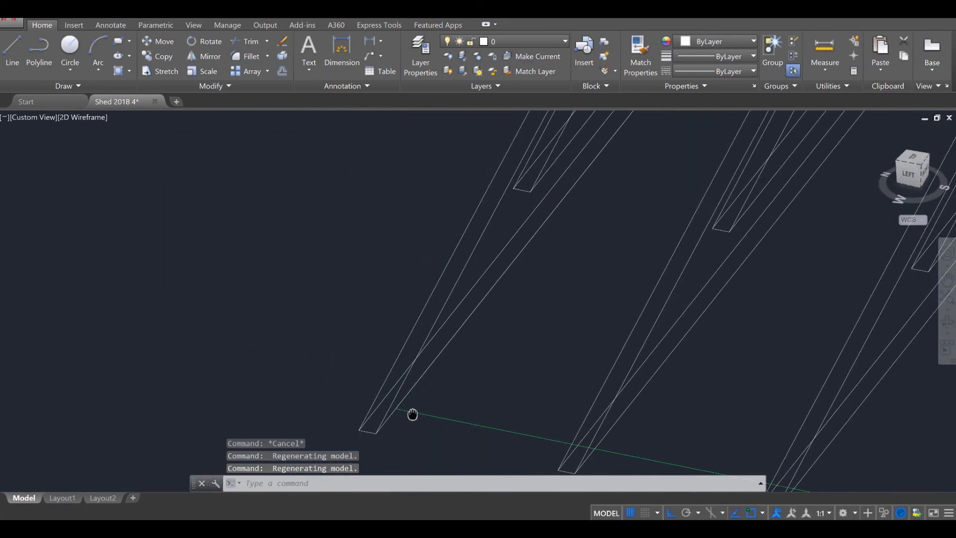
text(MO)
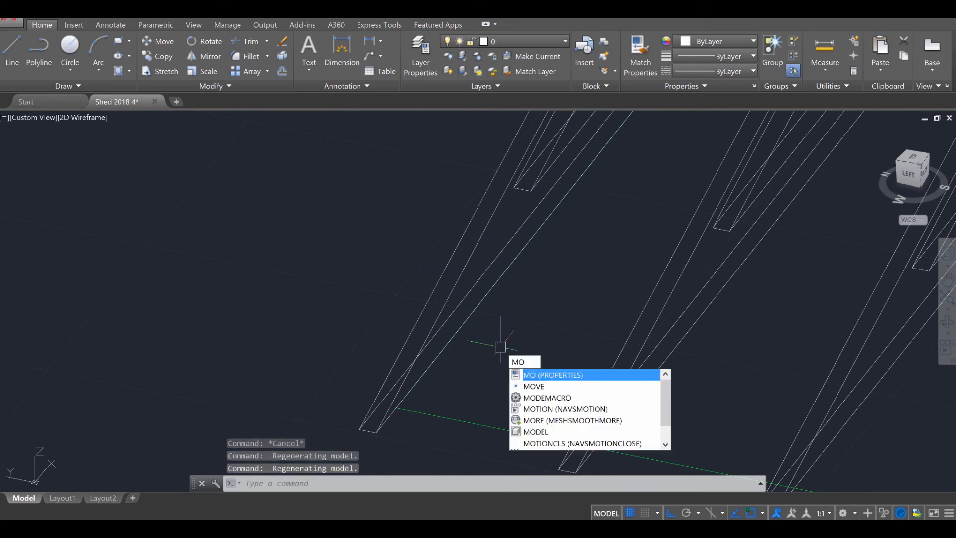
click(538, 386)
click(470, 269)
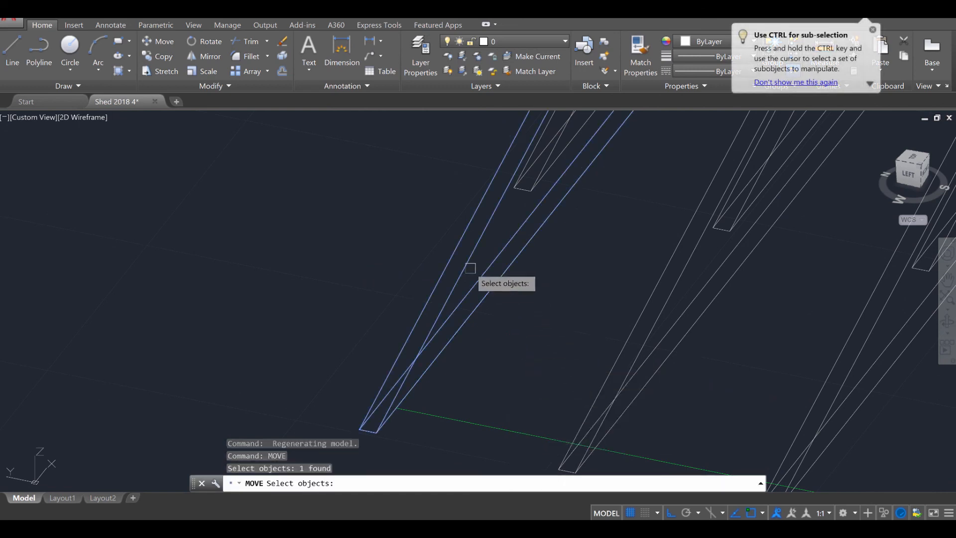
click(529, 191)
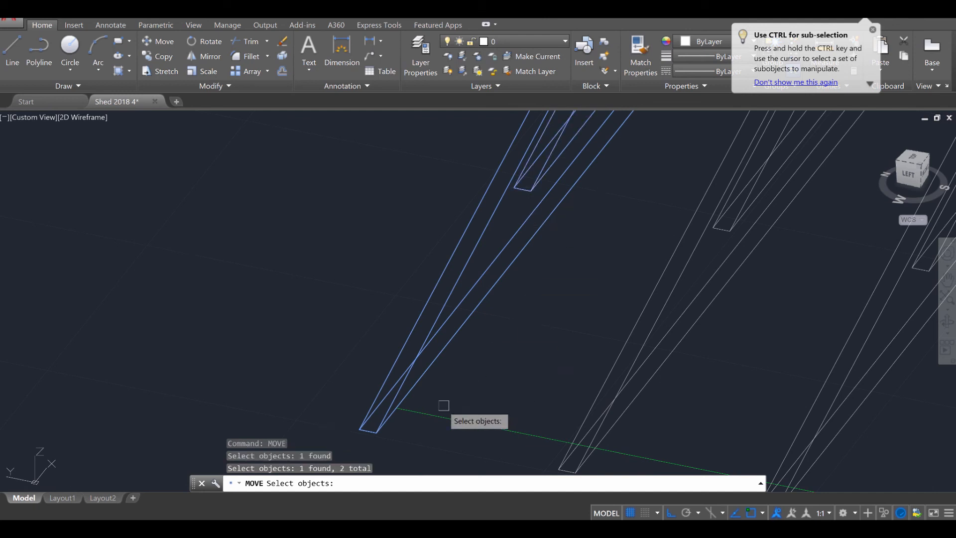
scroll(401, 431, up, 2)
key(Return)
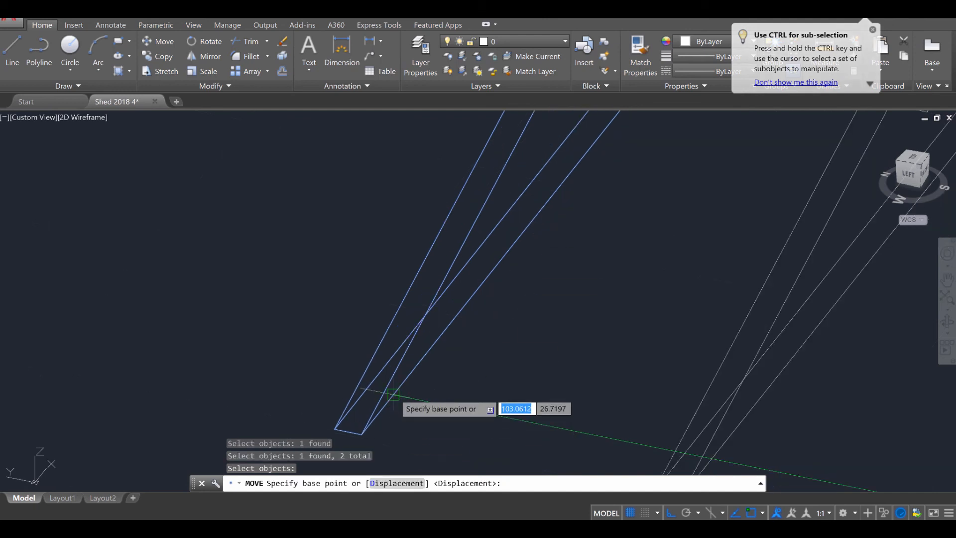
click(393, 394)
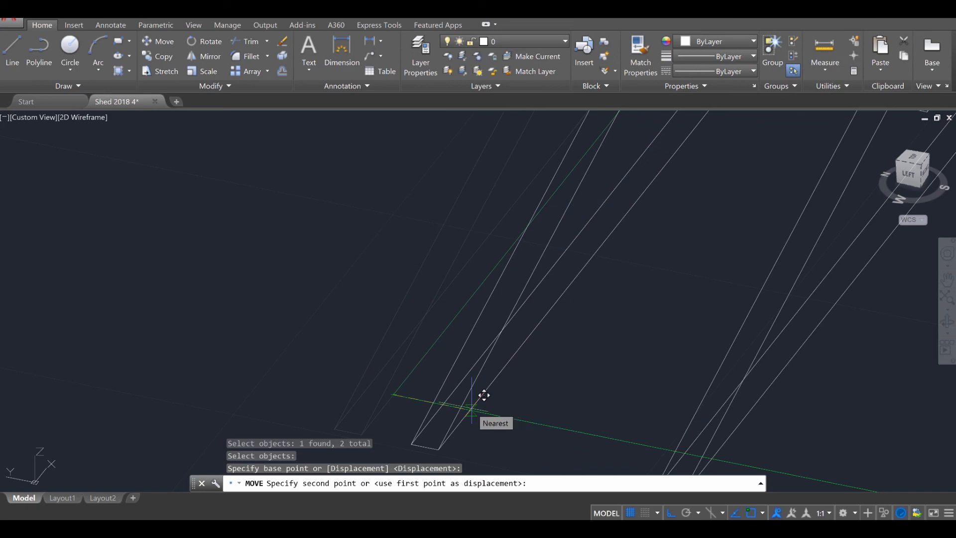
text(.17)
key(Return)
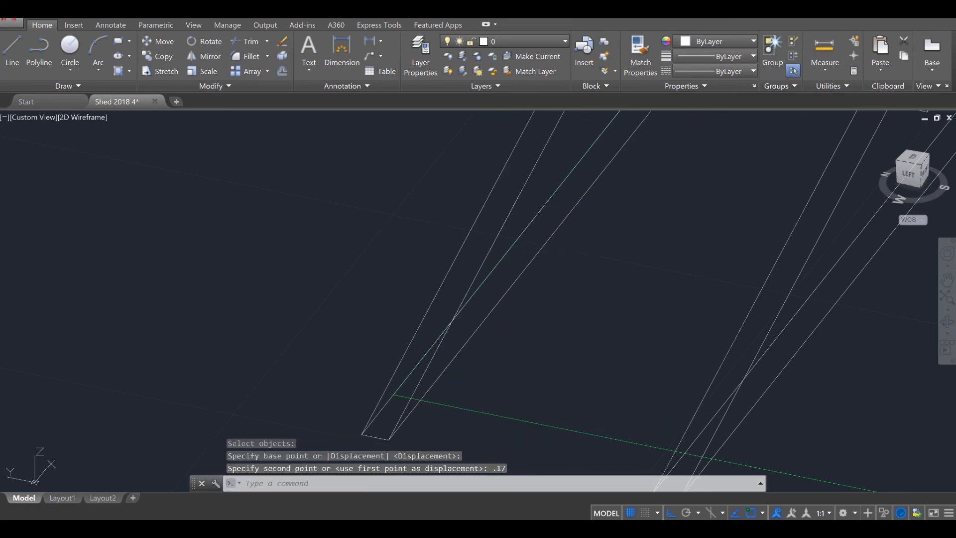
key(Escape)
key(Escape)
key(Escape)
Step: Examine the full row of trusses against the green roof outline from several angles
scroll(469, 406, down, 5)
scroll(530, 387, down, 3)
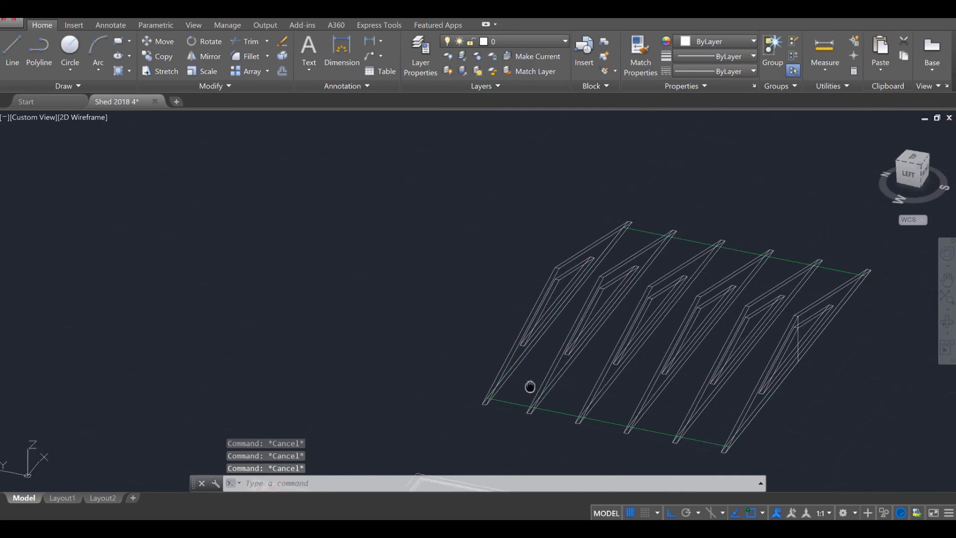
shift+middle_drag(529, 387, 483, 359)
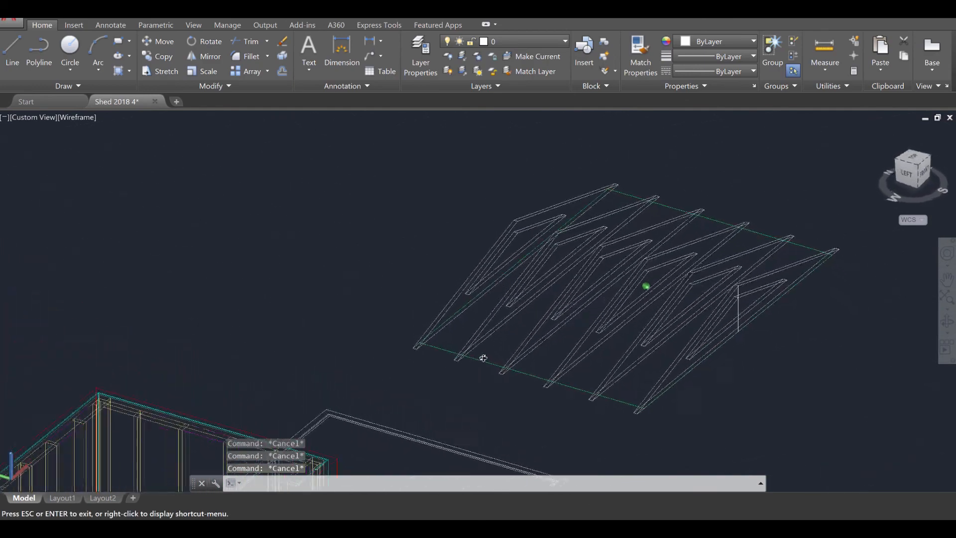
scroll(501, 428, up, 2)
middle_drag(692, 397, 518, 378)
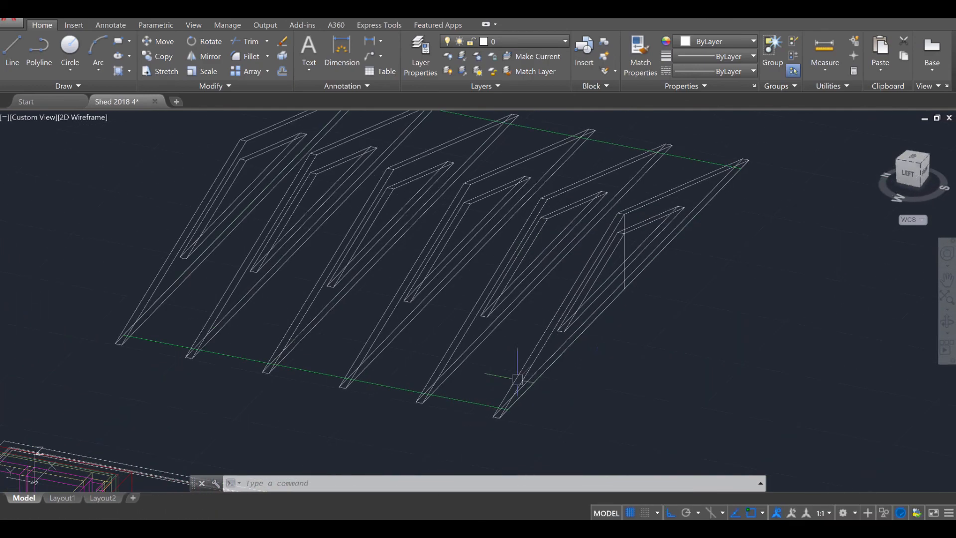
shift+middle_drag(598, 379, 533, 374)
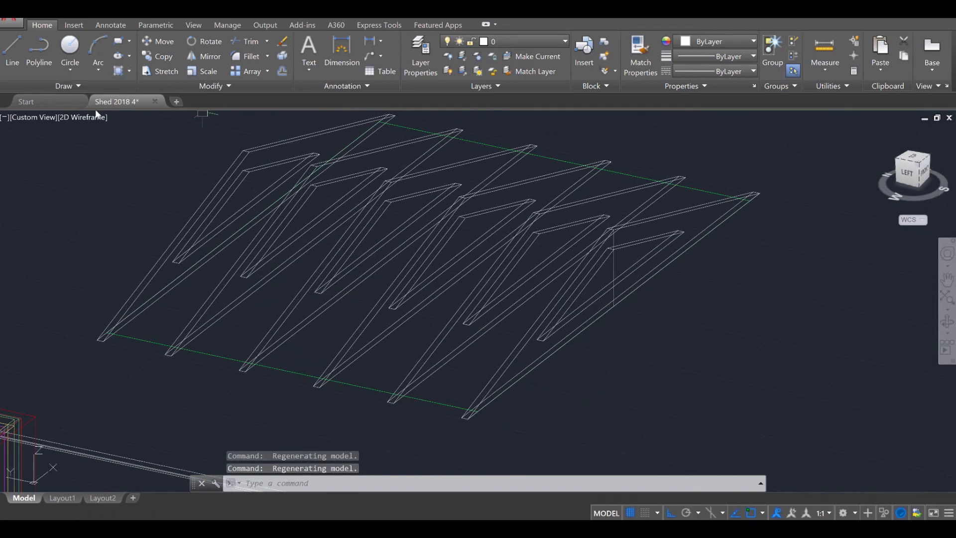
scroll(597, 292, up, 2)
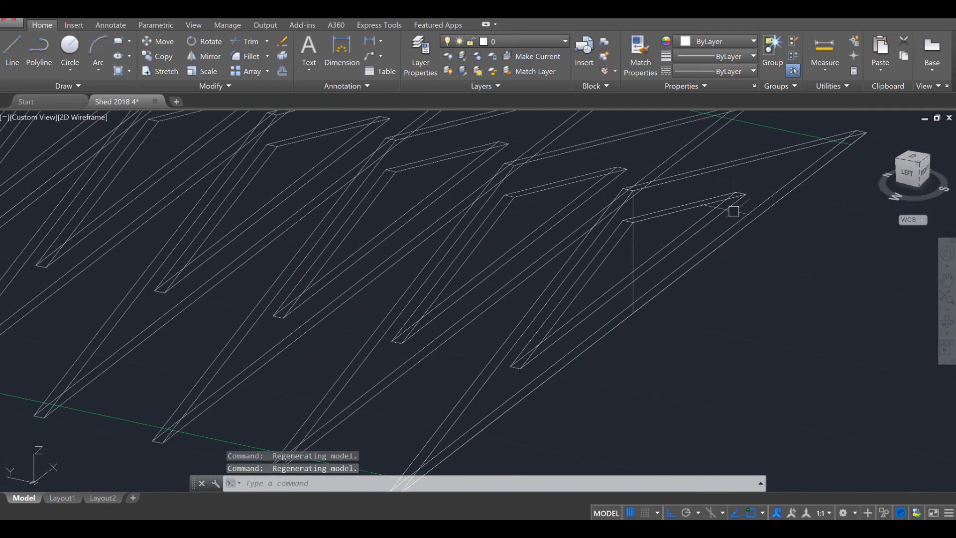
scroll(649, 279, down, 2)
Step: Copy the original end truss's outer and inner triangles one thickness (.17) inward along the green outline edge, directly beside the original
scroll(636, 351, up, 5)
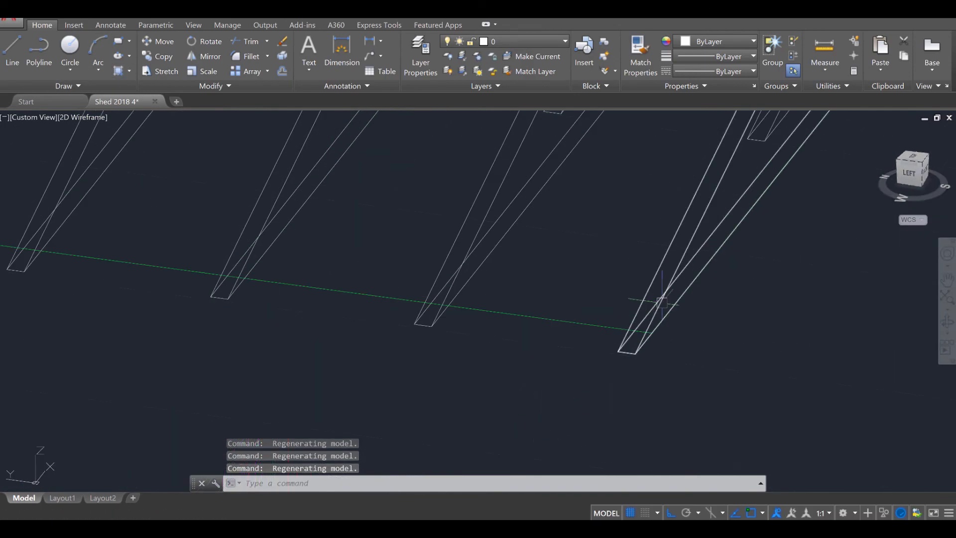
middle_drag(493, 299, 512, 307)
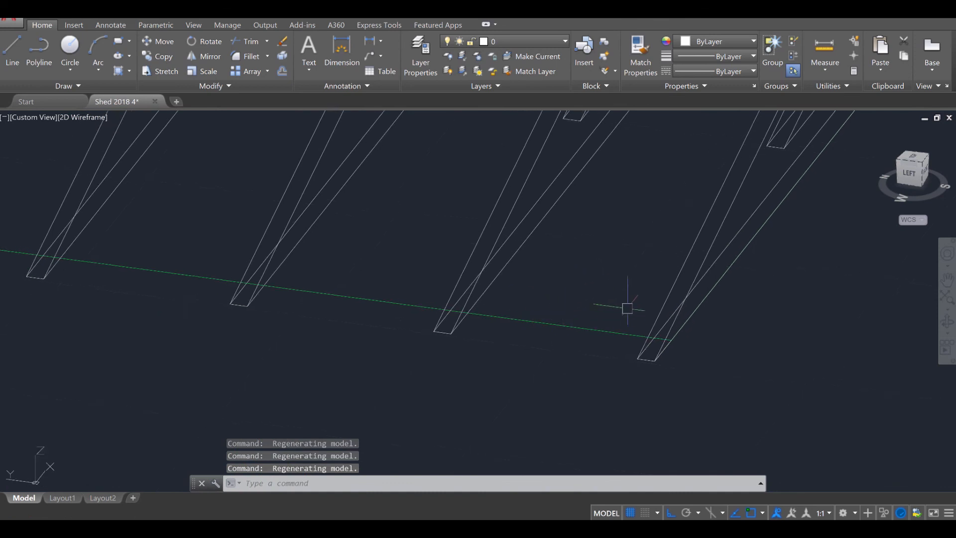
text(o)
key(Return)
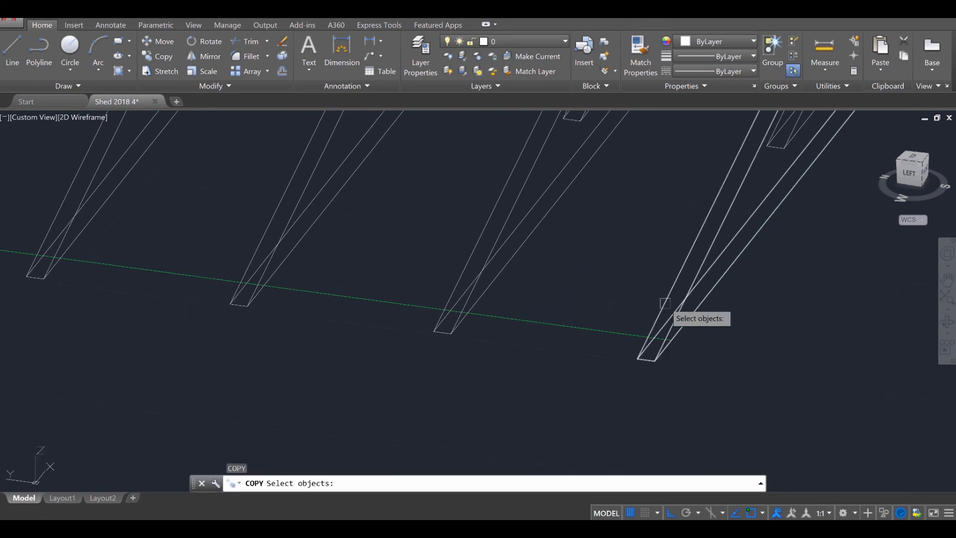
click(731, 256)
click(780, 153)
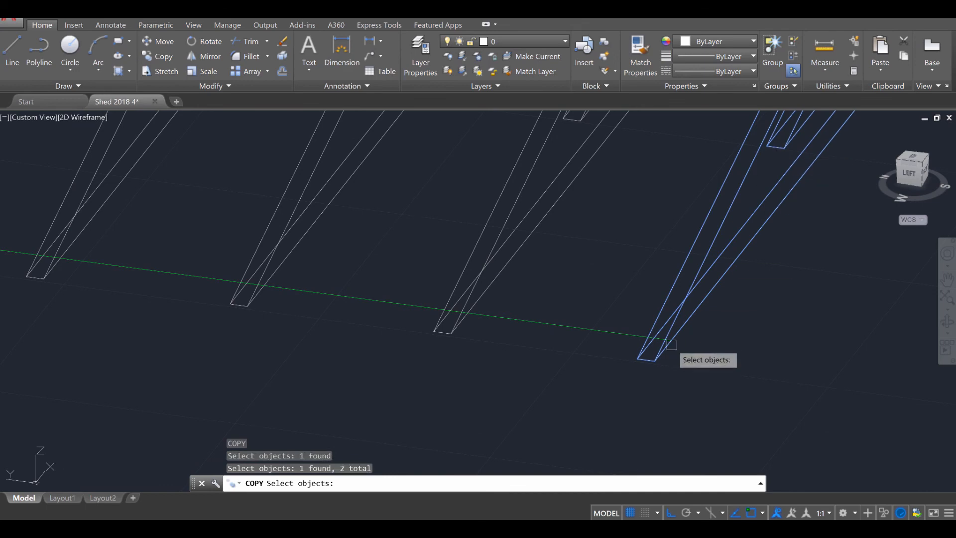
key(Return)
click(652, 340)
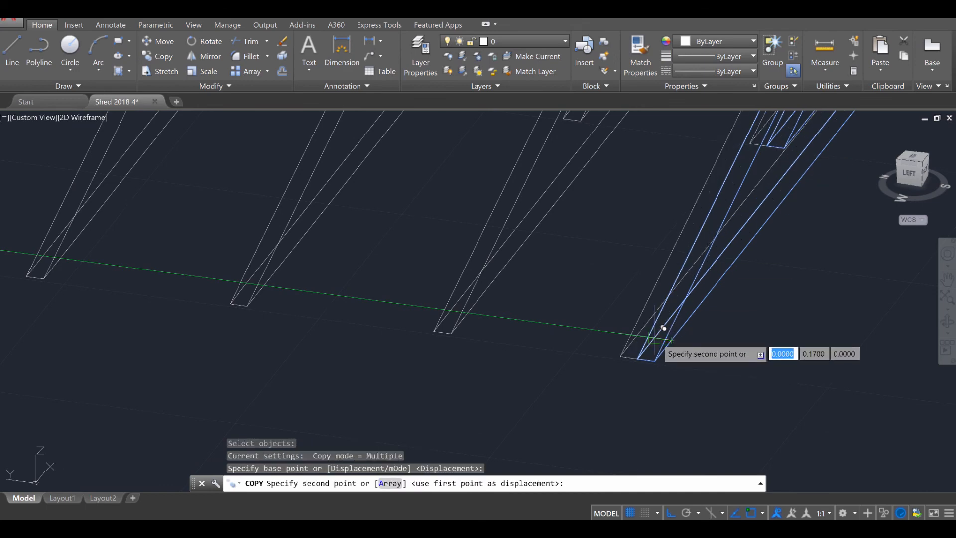
click(663, 328)
scroll(356, 378, down, 2)
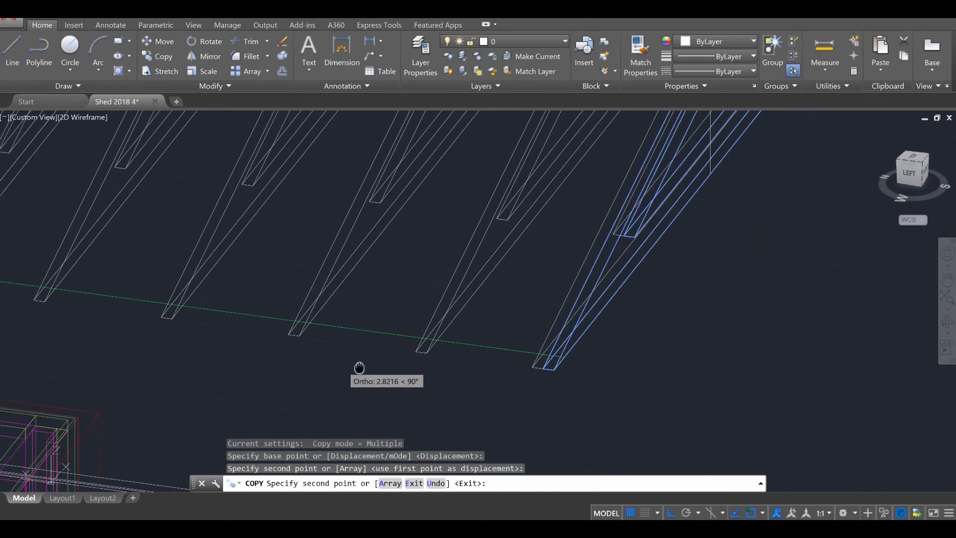
scroll(427, 351, up, 5)
key(Escape)
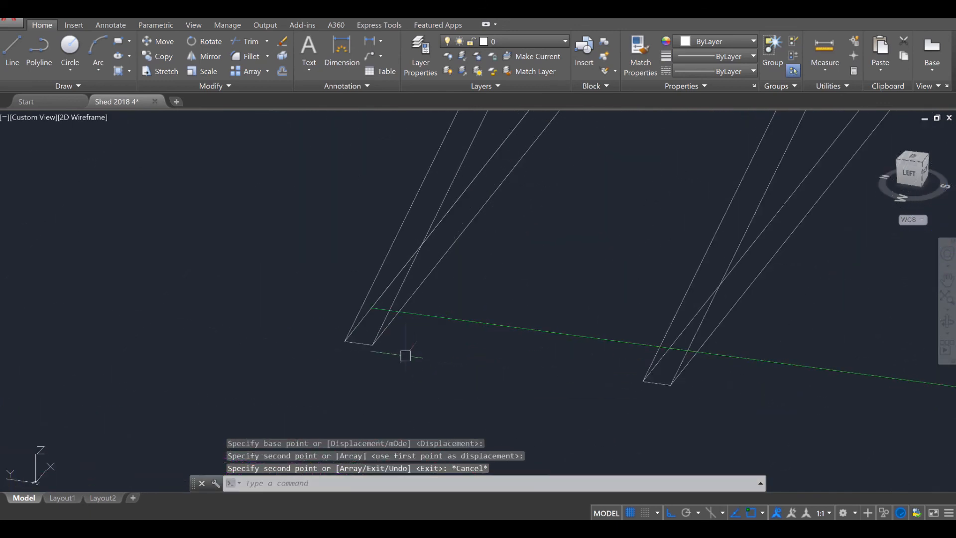
Step: Copy both triangles of the truss at the opposite end .17 inward along the outline edge to double that end truss
scroll(431, 354, down, 2)
scroll(515, 325, up, 1)
key(Return)
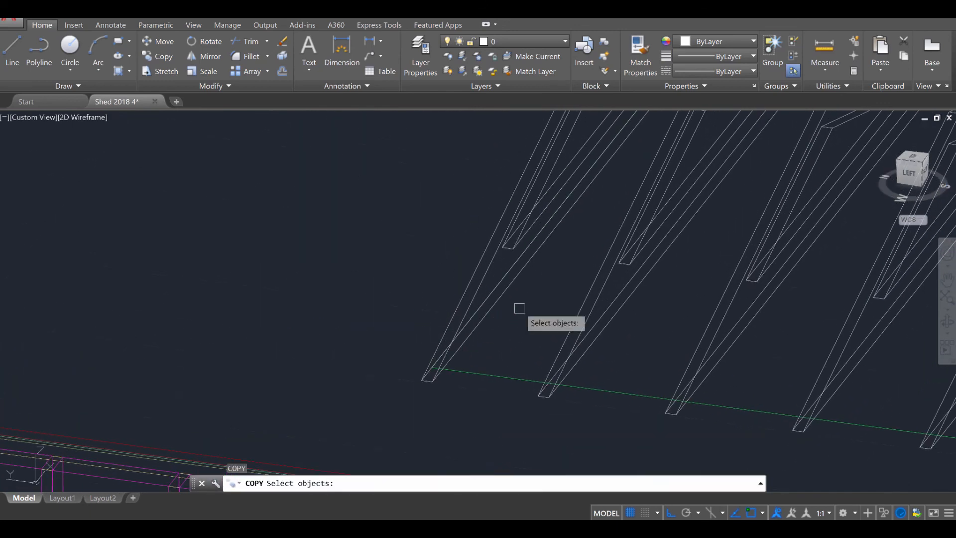
click(510, 288)
click(511, 239)
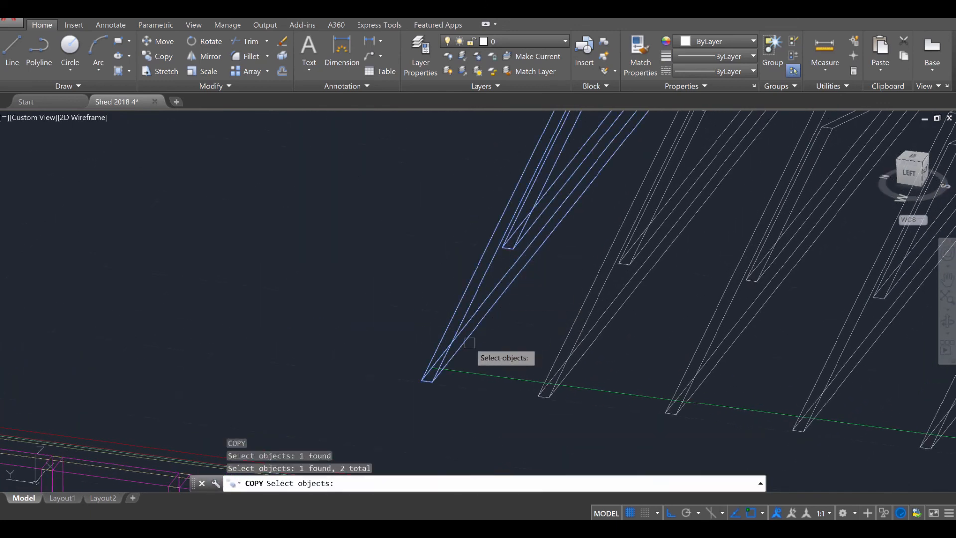
scroll(469, 342, up, 2)
key(Return)
click(347, 394)
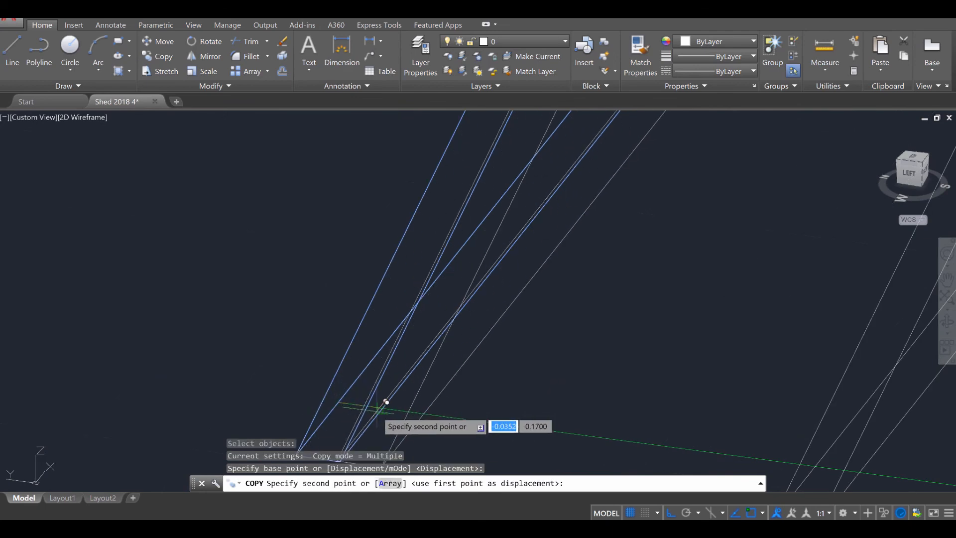
click(384, 408)
scroll(390, 402, down, 8)
key(Escape)
key(Escape)
key(Escape)
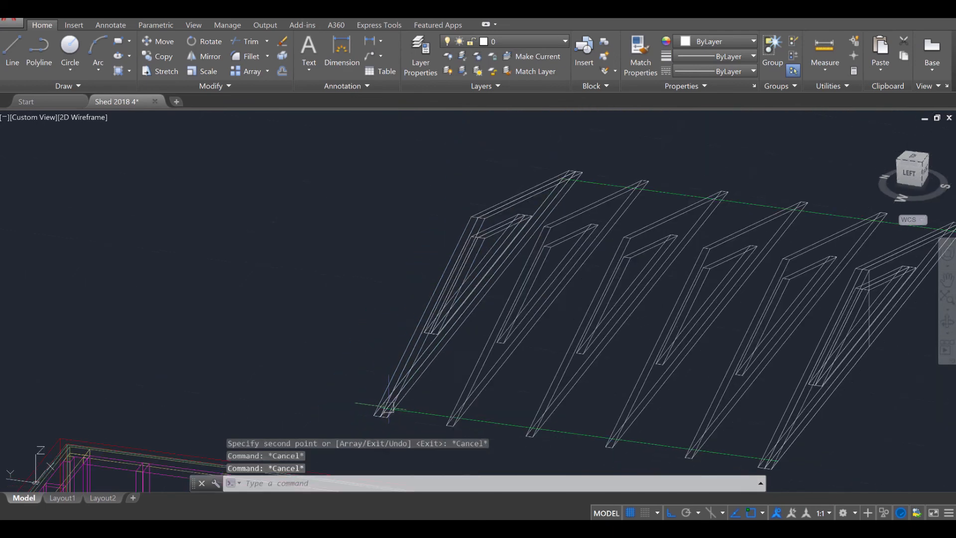
Step: Delete the outermost inner triangle solid from the doubled truss at the end with the vertical line
shift+middle_drag(513, 390, 411, 324)
scroll(771, 262, up, 3)
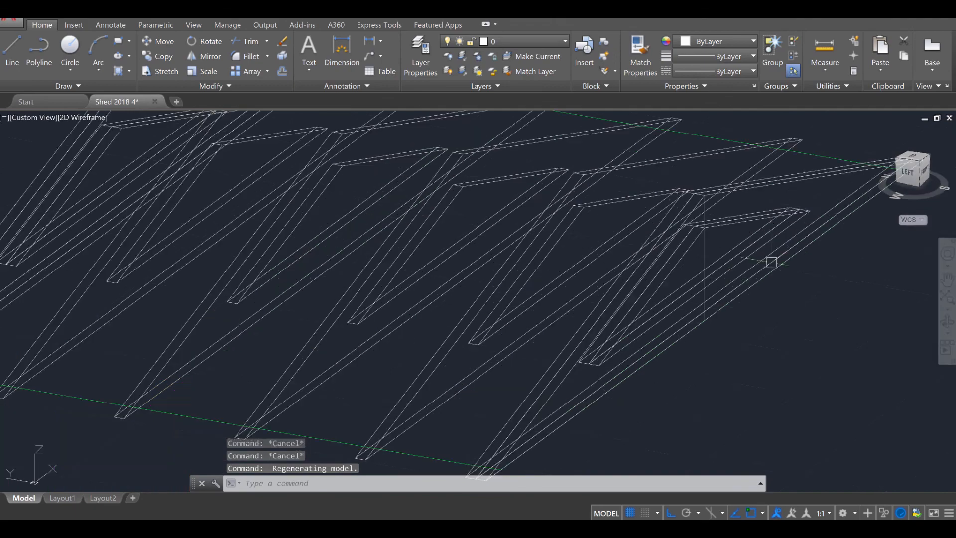
click(801, 215)
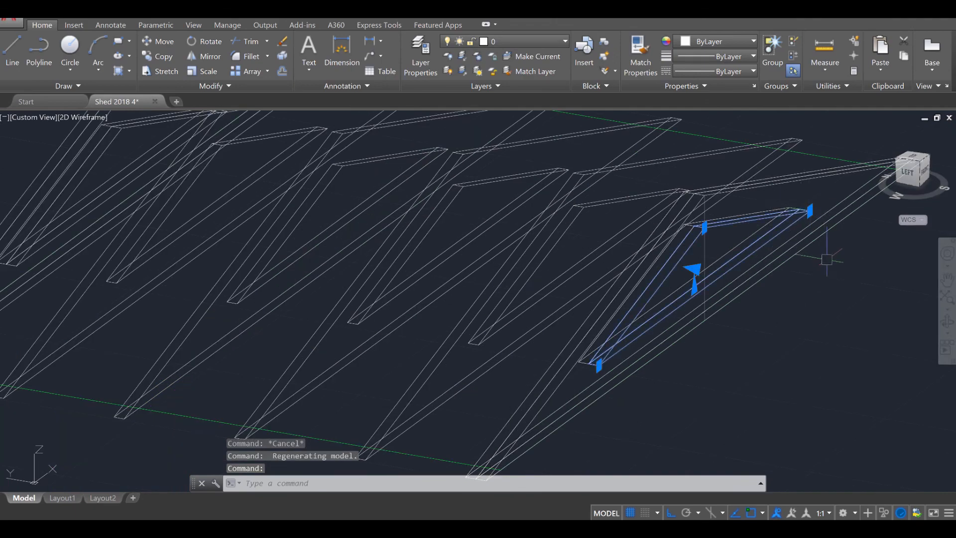
key(Delete)
Step: Delete the outermost inner triangle solid from the doubled truss at the opposite end of the row
scroll(797, 281, down, 3)
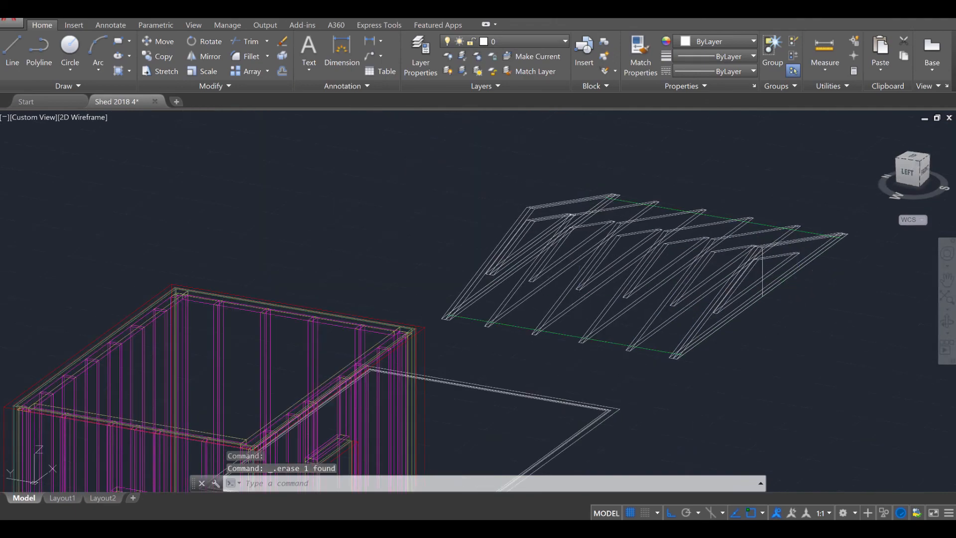
shift+middle_drag(548, 294, 688, 293)
scroll(298, 306, up, 5)
click(269, 301)
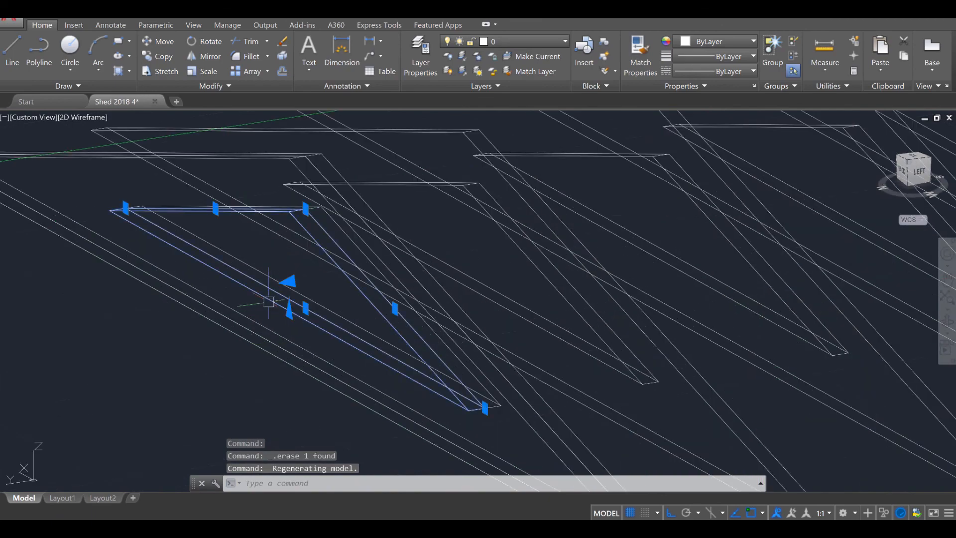
key(Delete)
Step: Show the whole truss row at an angle and change the viewport's visual style to Shaded
scroll(312, 321, down, 5)
mouse_move(359, 319)
shift+middle_down()
mouse_move(312, 326)
mouse_move(109, 260)
shift+middle_up()
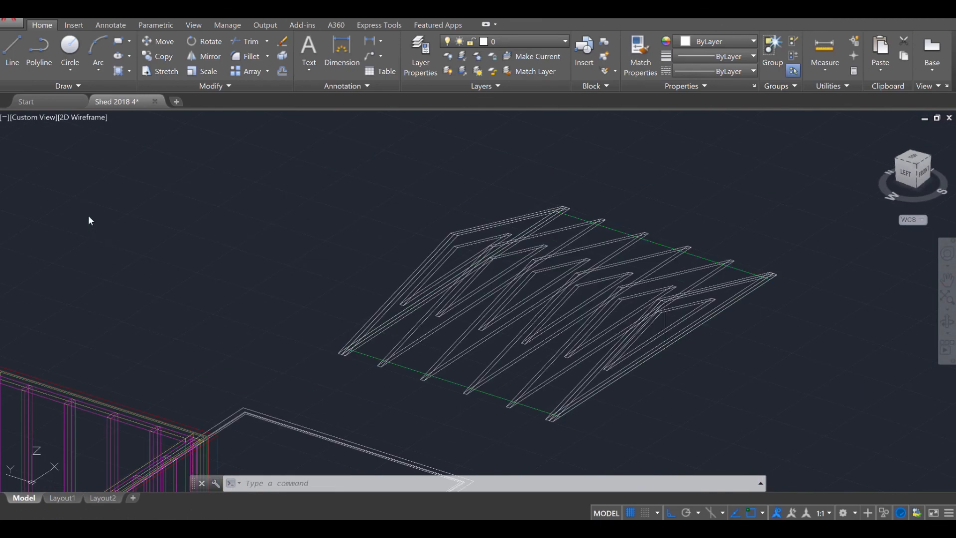
click(87, 118)
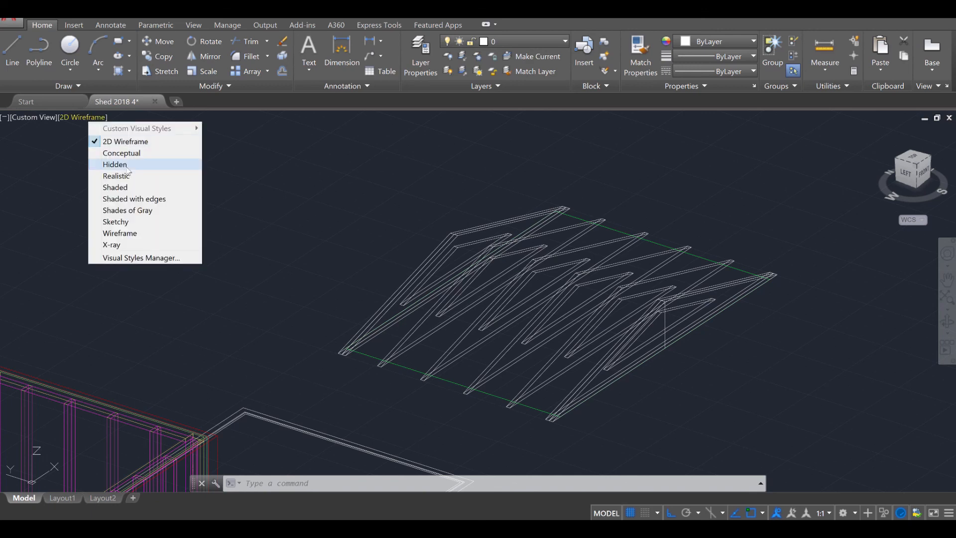
click(124, 187)
Step: Subtract the inner triangle solid from the outer triangle of the second truss, beside the far end truss
scroll(462, 279, up, 2)
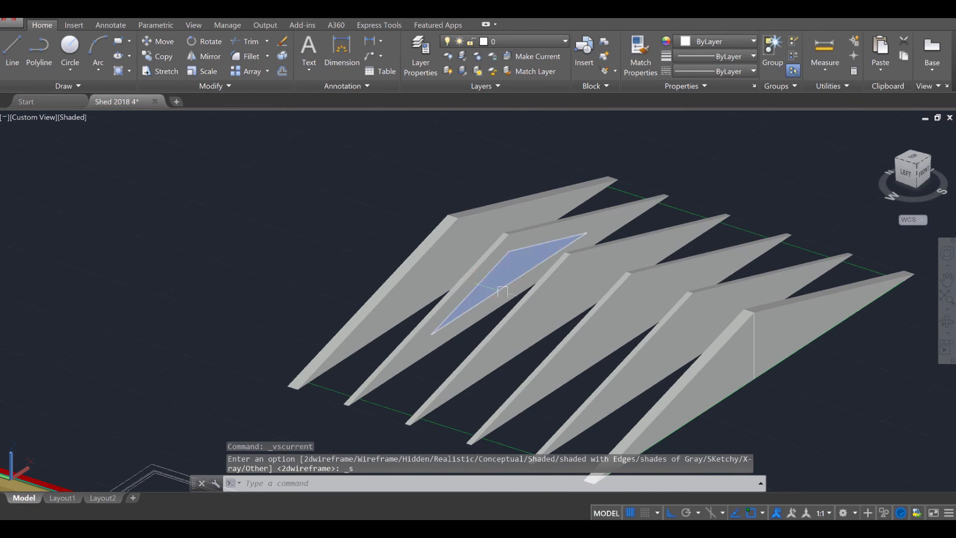
text(s)
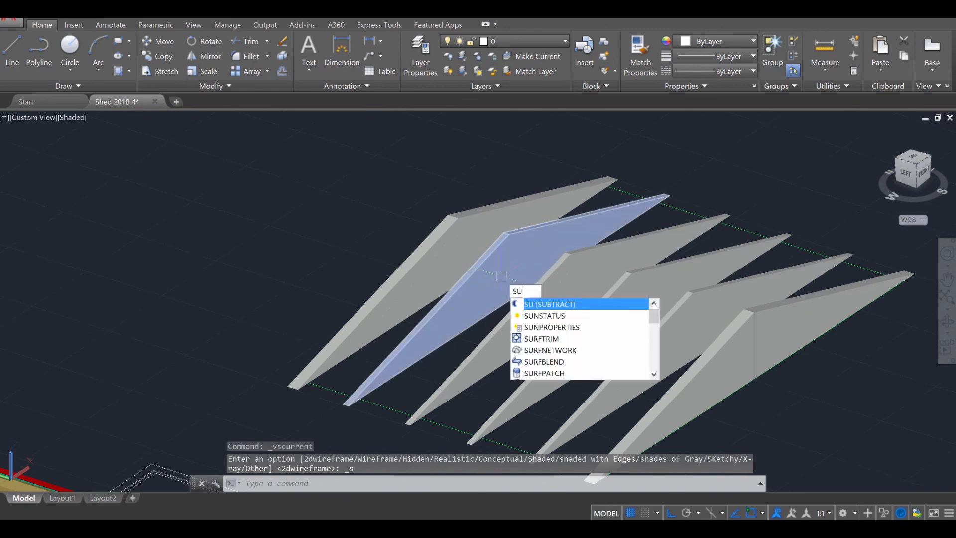
key(Return)
click(482, 263)
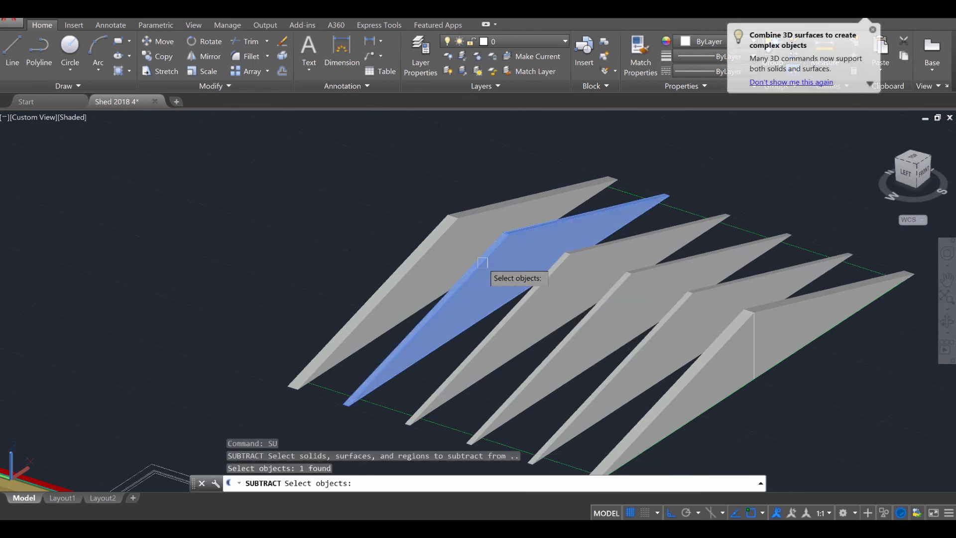
key(Return)
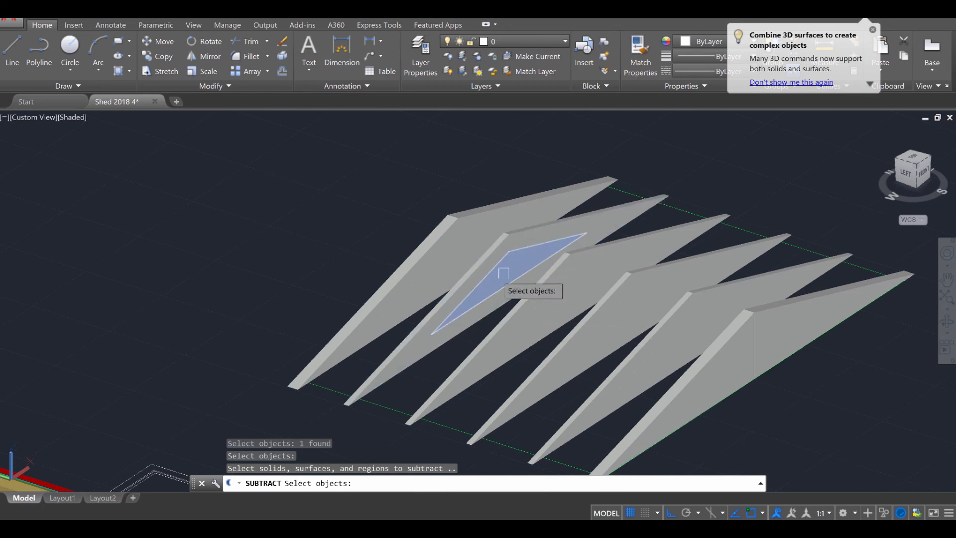
click(507, 272)
key(Return)
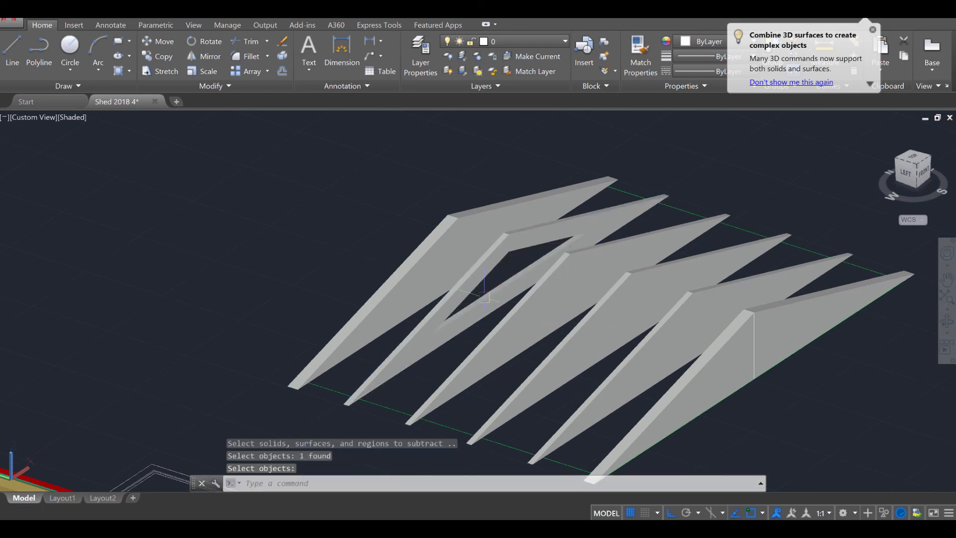
Step: Subtract the inner triangle solid from the inner outer-triangle solid of the doubled truss at the far end of the row
click(458, 243)
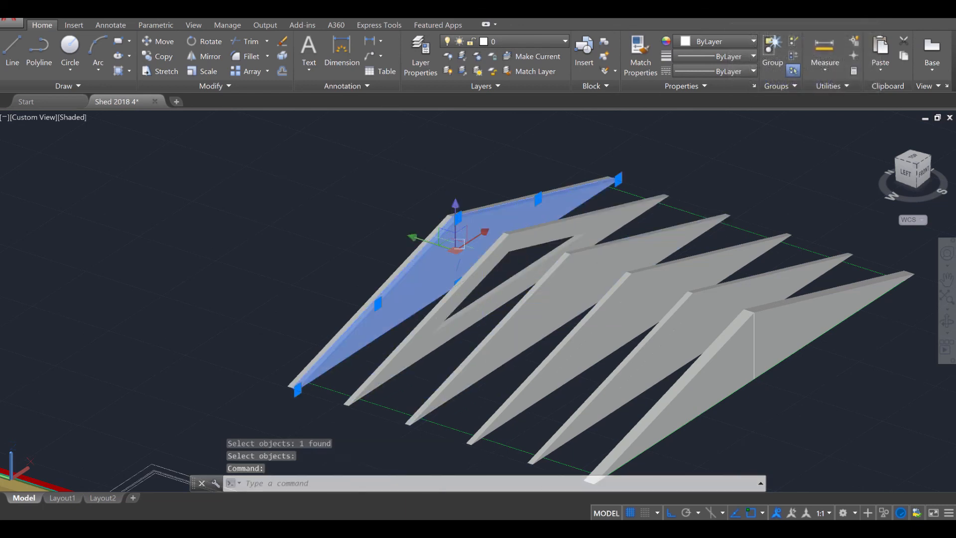
key(Escape)
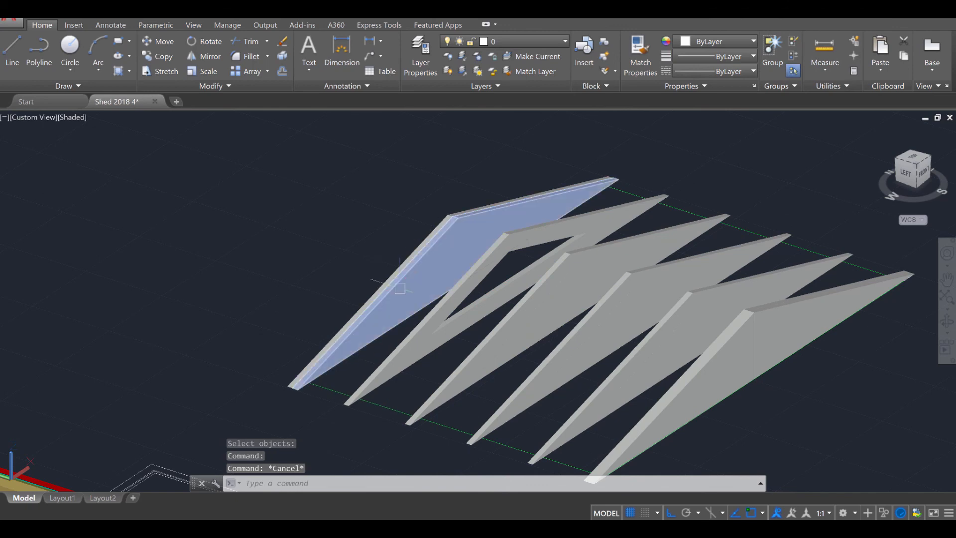
text(su)
key(Return)
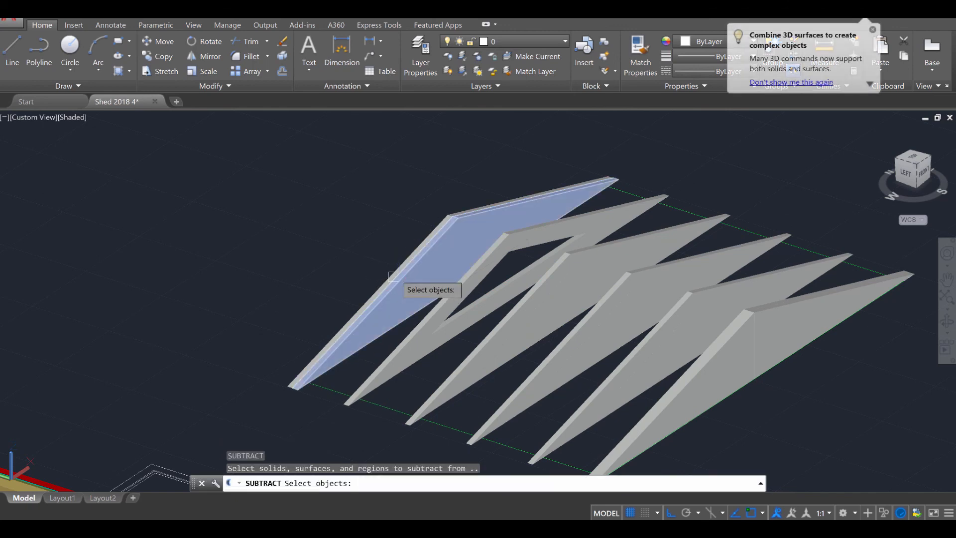
click(428, 263)
key(Return)
click(462, 235)
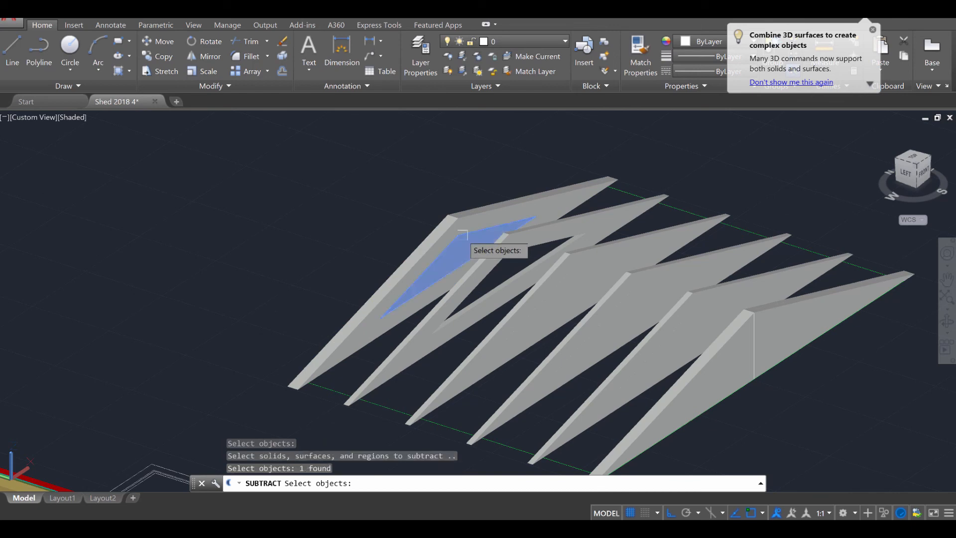
key(Return)
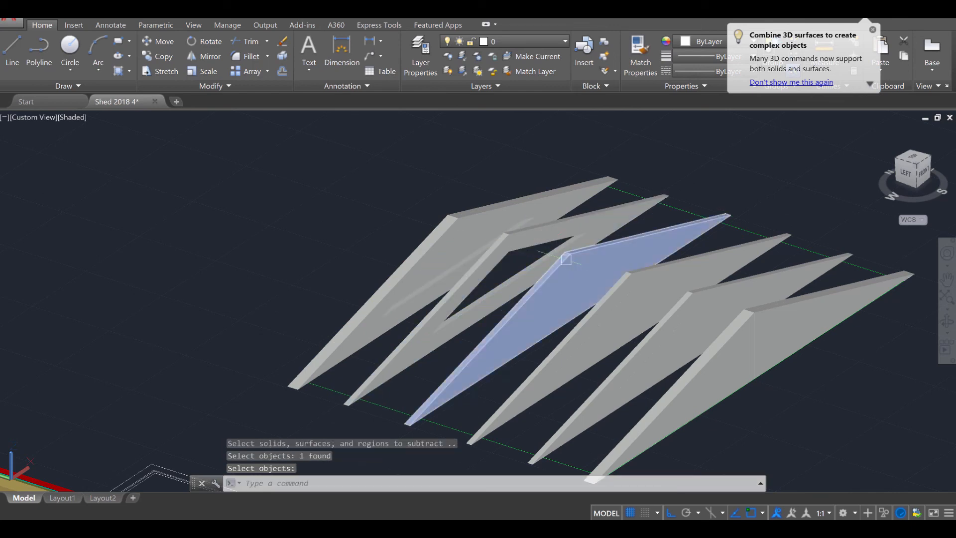
text(su)
key(Return)
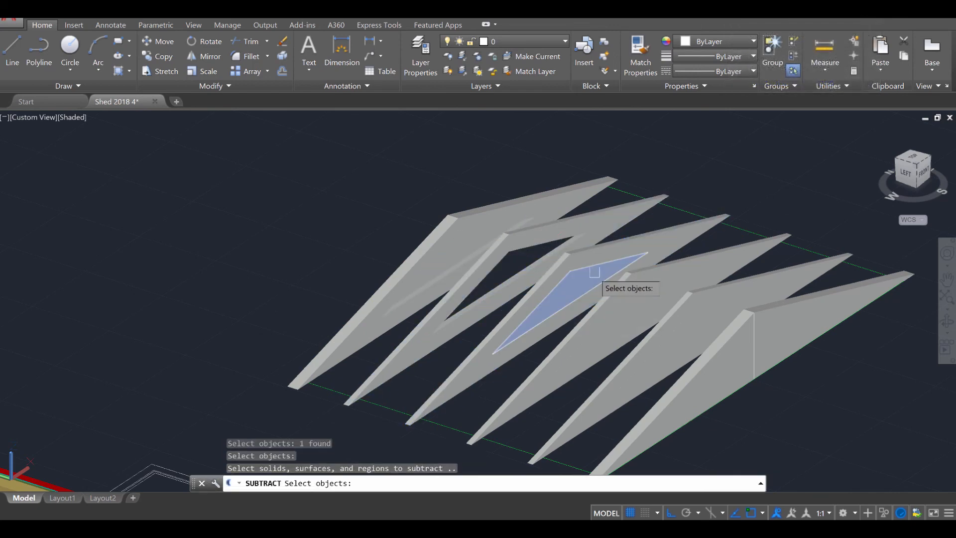
click(592, 274)
key(Escape)
key(Escape)
key(Escape)
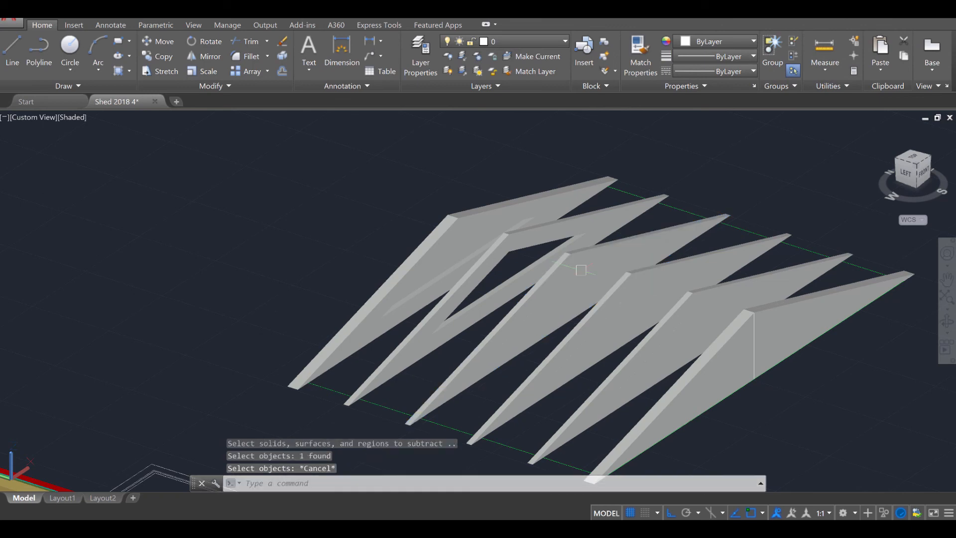
Step: Subtract the inner triangle solid from the outer triangle of the third truss from the far end
text(s)
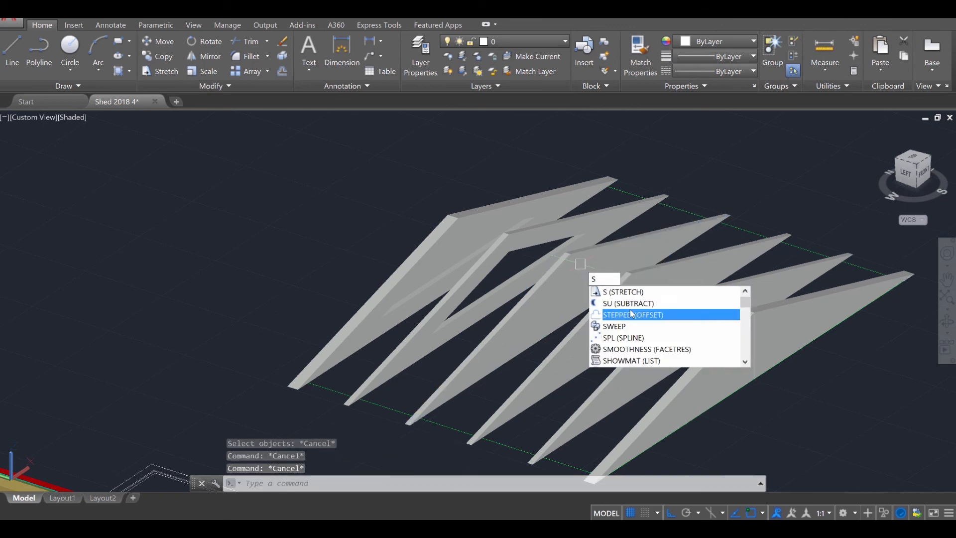
text(u)
key(Return)
click(607, 253)
key(Return)
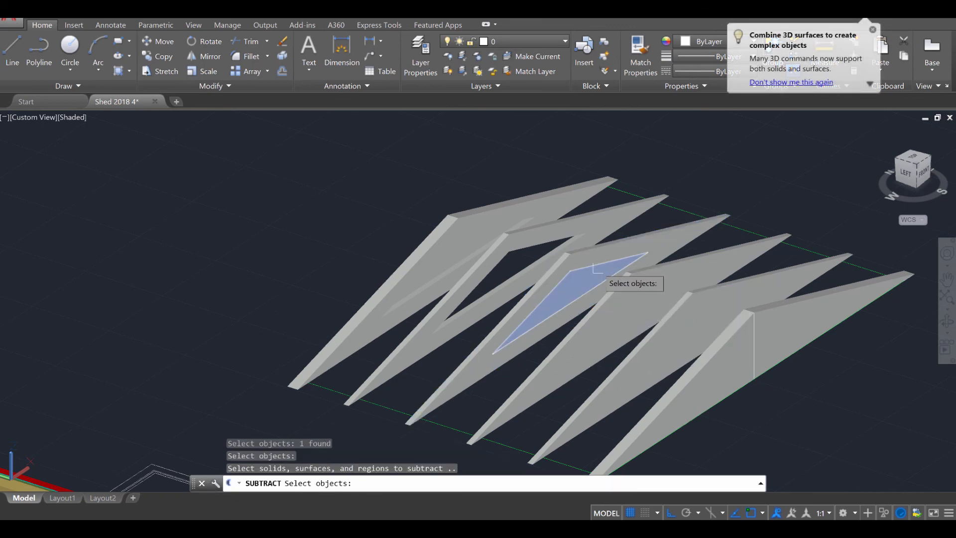
click(597, 271)
key(Return)
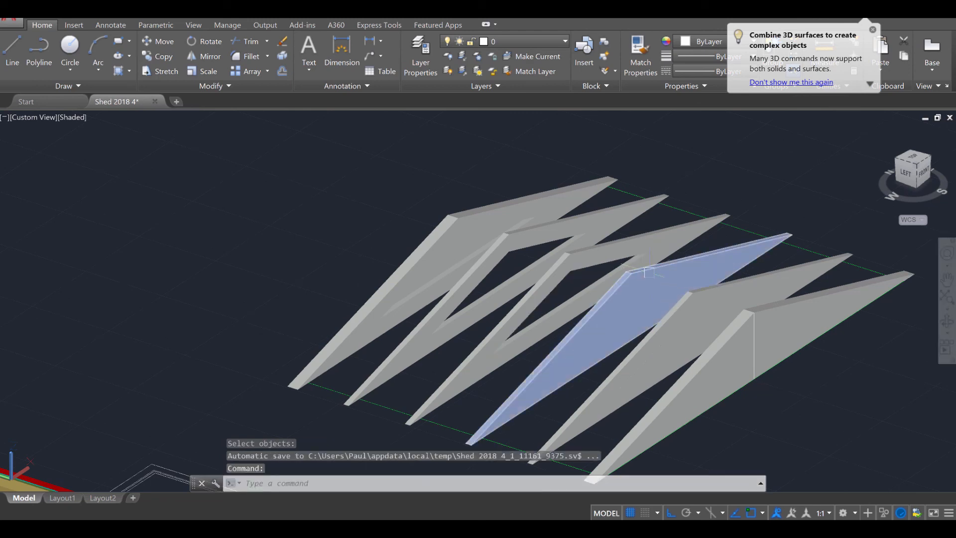
Step: Subtract the inner triangle solid from the outer triangle of the fourth truss from the far end
key(Return)
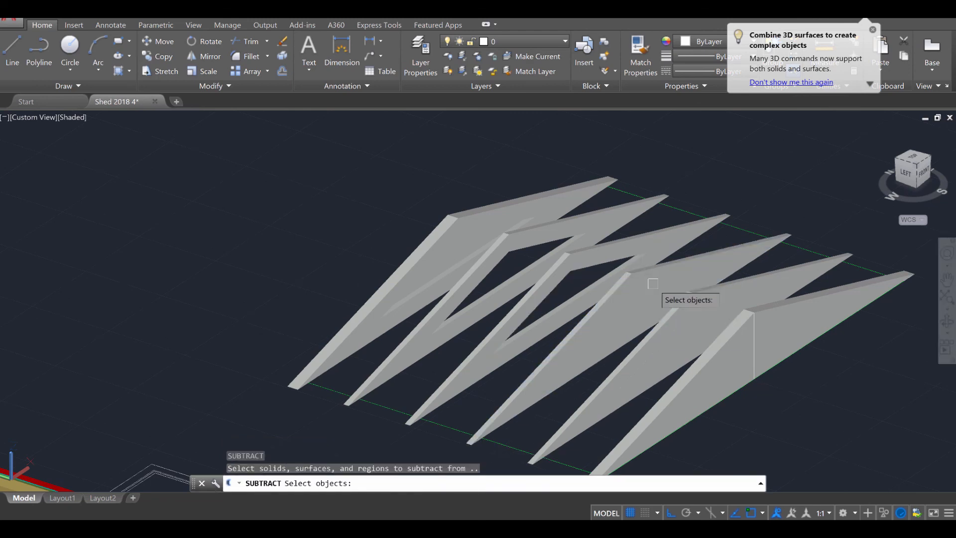
click(674, 267)
key(Return)
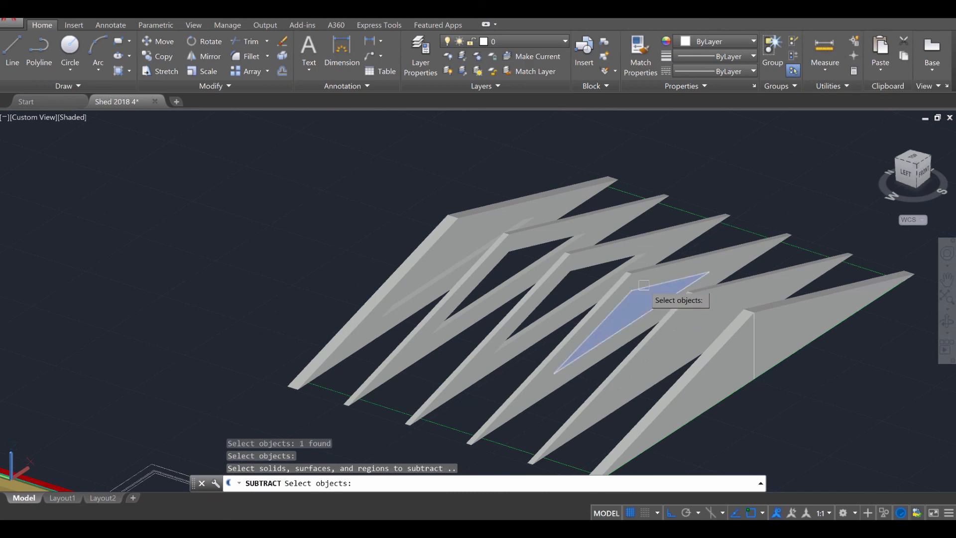
click(642, 287)
key(Return)
Step: Subtract the inner triangle solid from the fifth truss, beside the end truss with the vertical line
text(su)
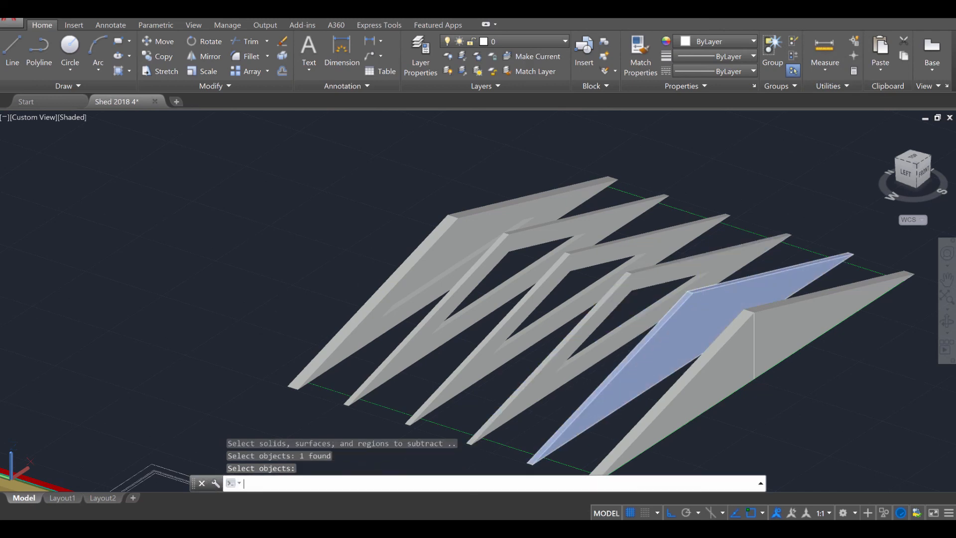
key(Return)
click(793, 269)
key(Return)
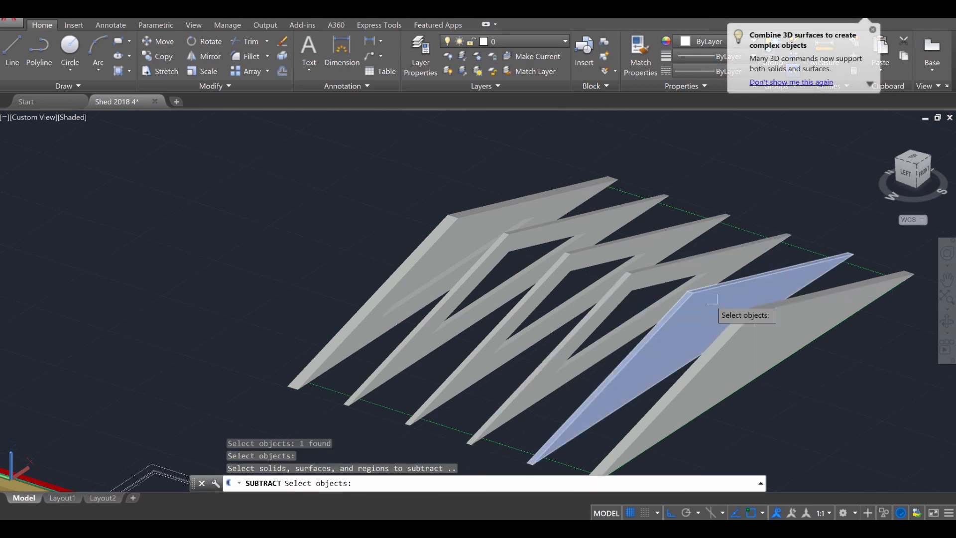
click(705, 317)
key(Return)
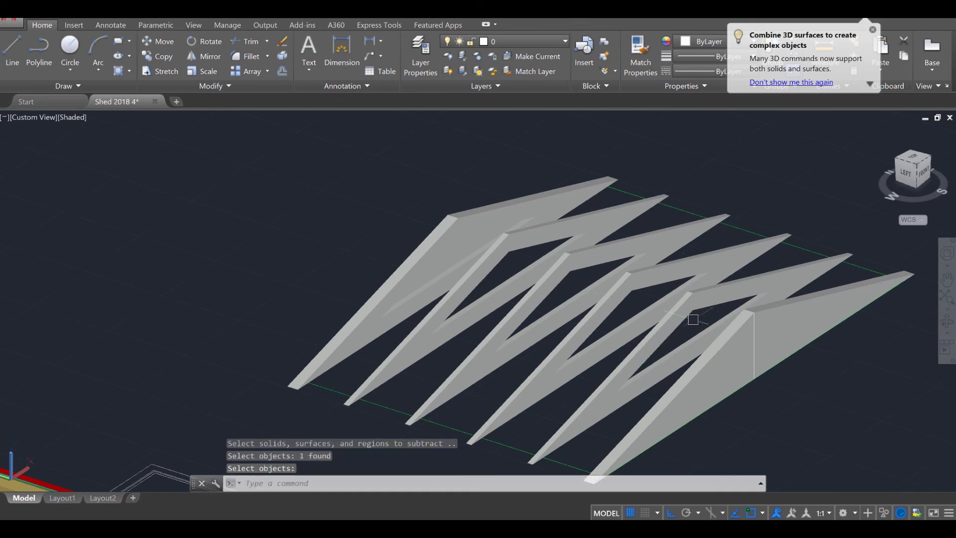
shift+middle_drag(694, 315, 777, 314)
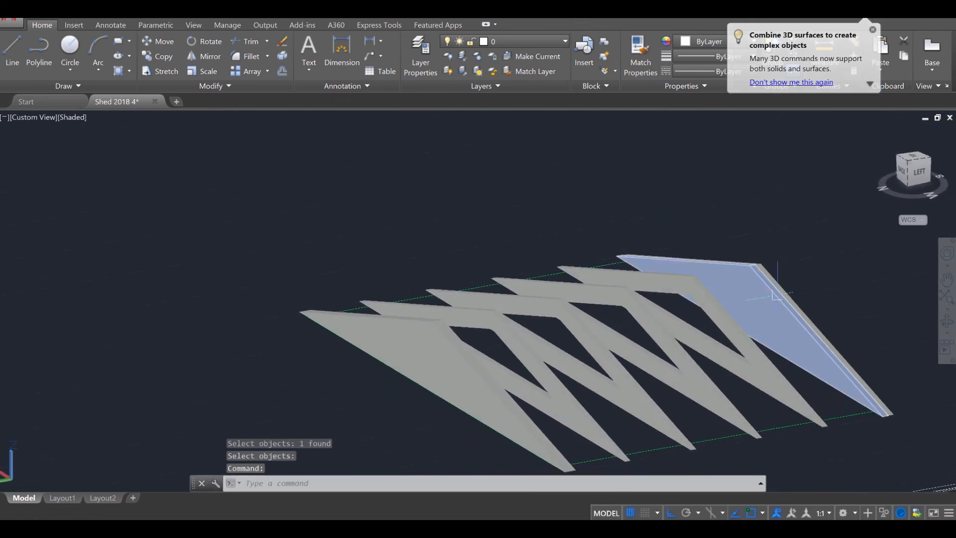
click(777, 294)
key(Return)
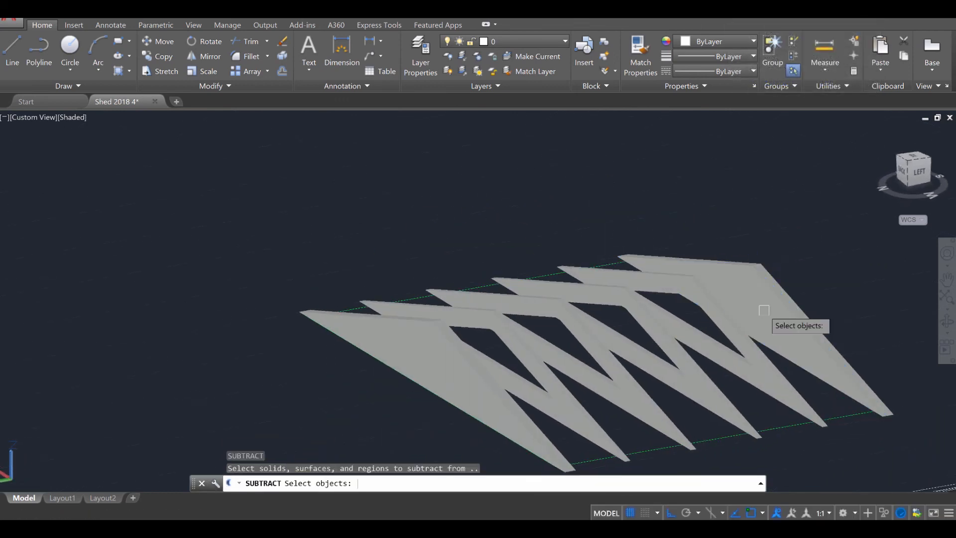
click(758, 300)
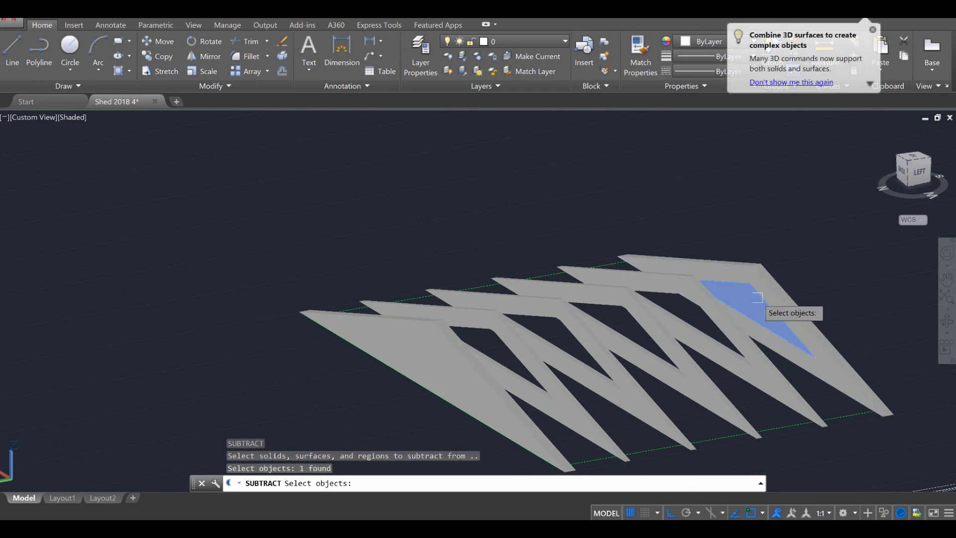
key(Return)
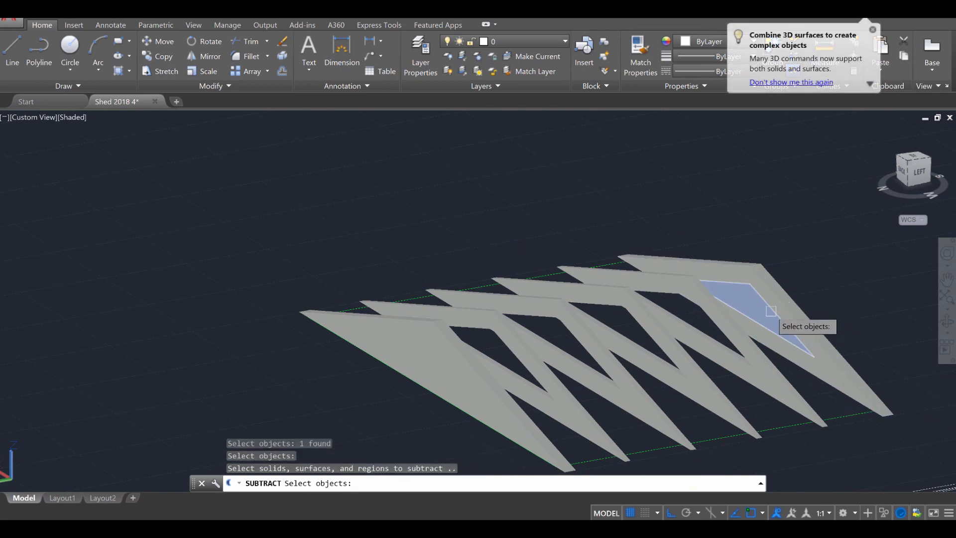
key(Escape)
Step: Subtract the inner triangle solid from the inward-facing truss of the doubled pair at the end with the vertical line
text(su)
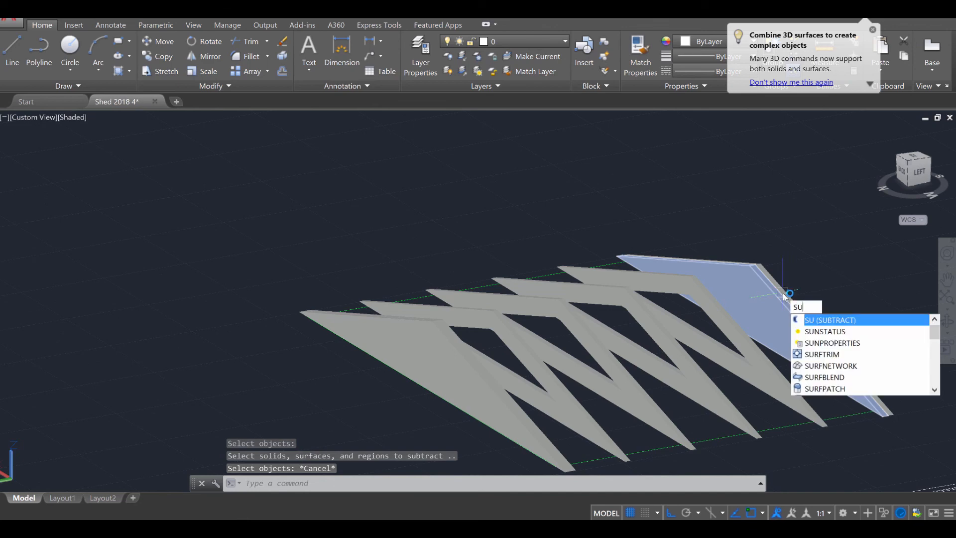
key(Return)
click(775, 303)
key(Return)
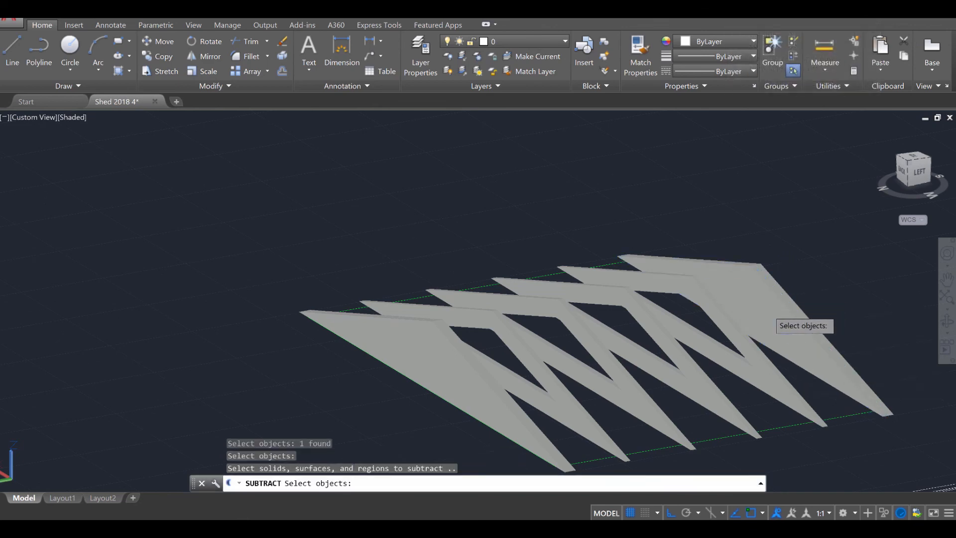
click(787, 299)
key(Escape)
key(Escape)
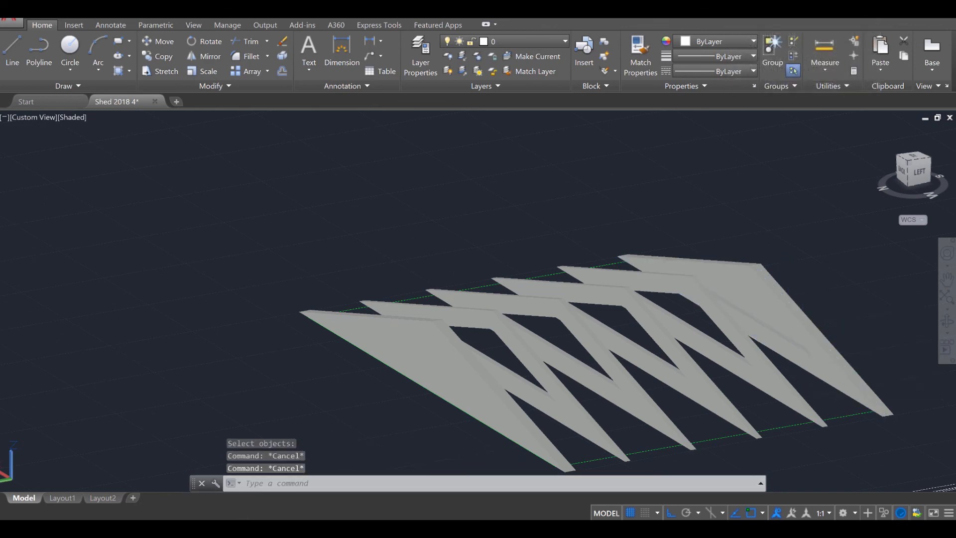
Step: Move the solid outermost triangles at both ends of the truss row to the Finish layer
shift+middle_drag(795, 322, 715, 329)
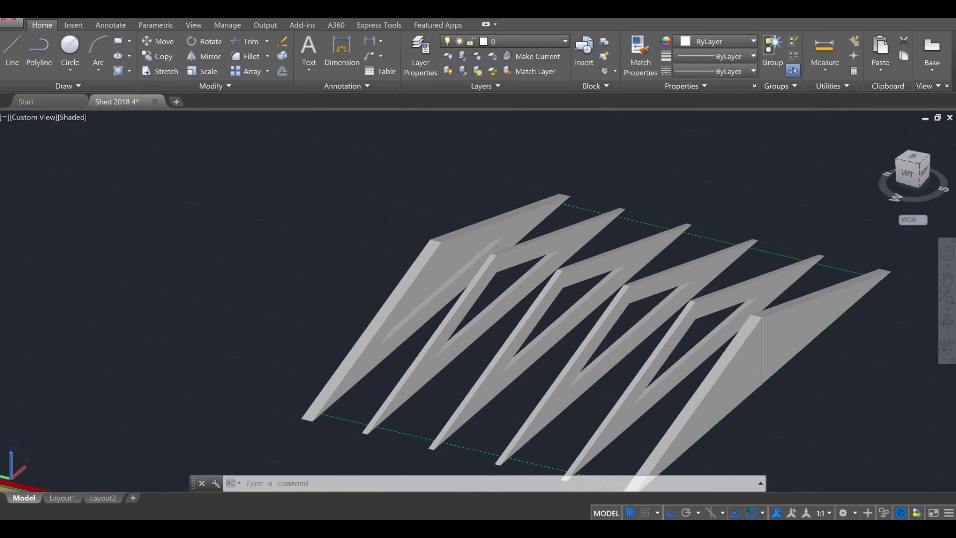
middle_drag(623, 345, 543, 311)
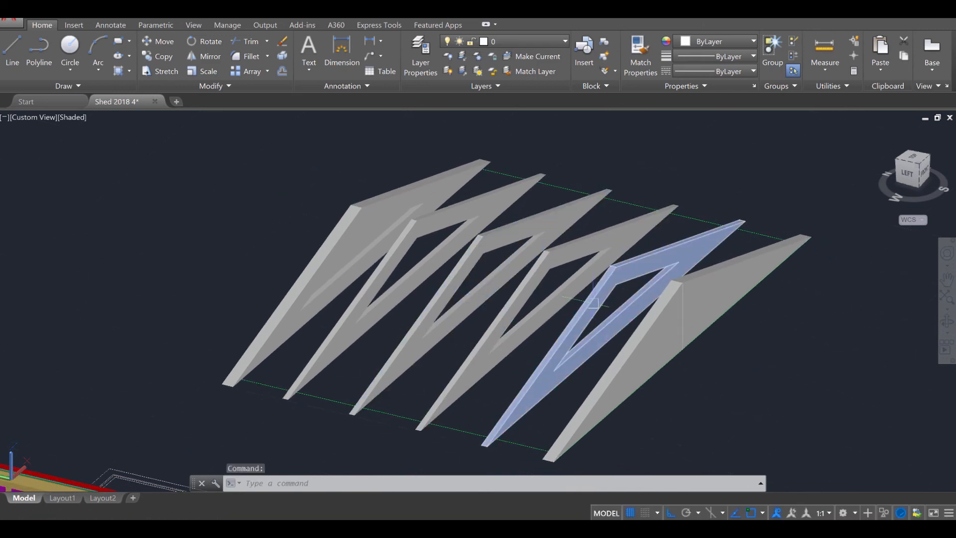
click(641, 392)
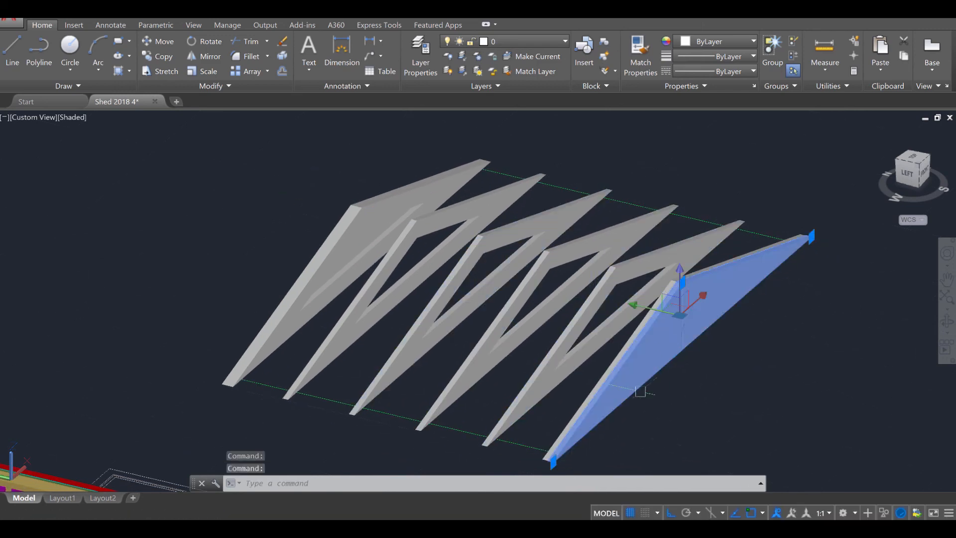
click(309, 257)
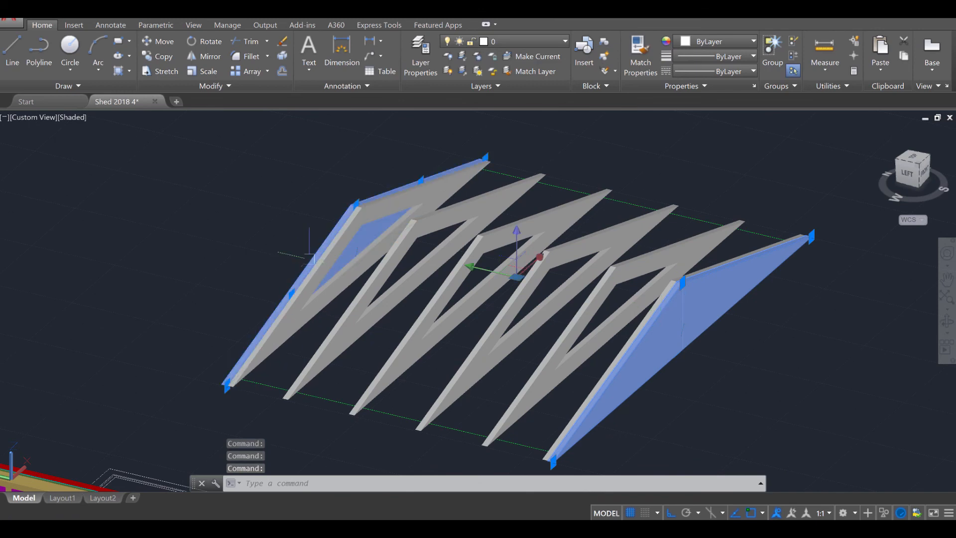
click(539, 41)
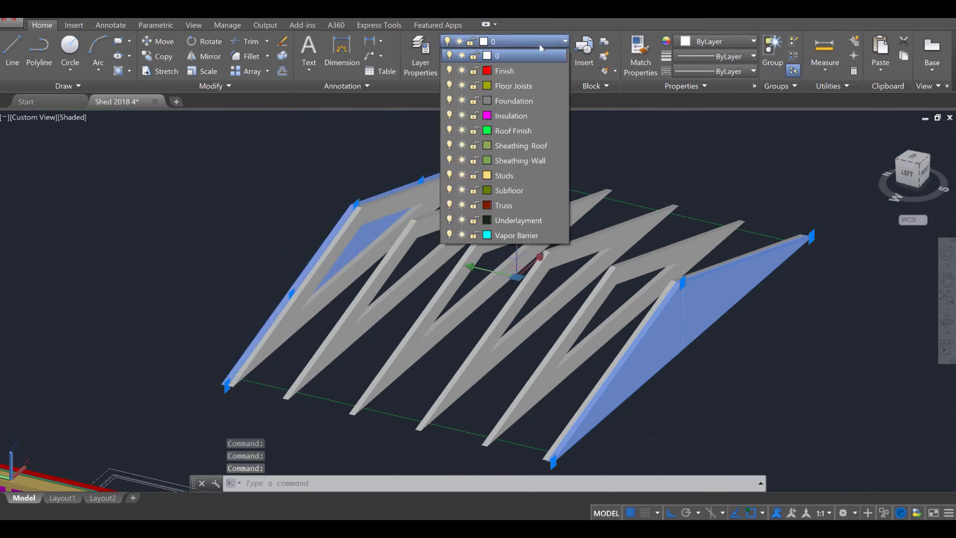
click(531, 71)
middle_drag(431, 453, 430, 305)
scroll(430, 304, down, 1)
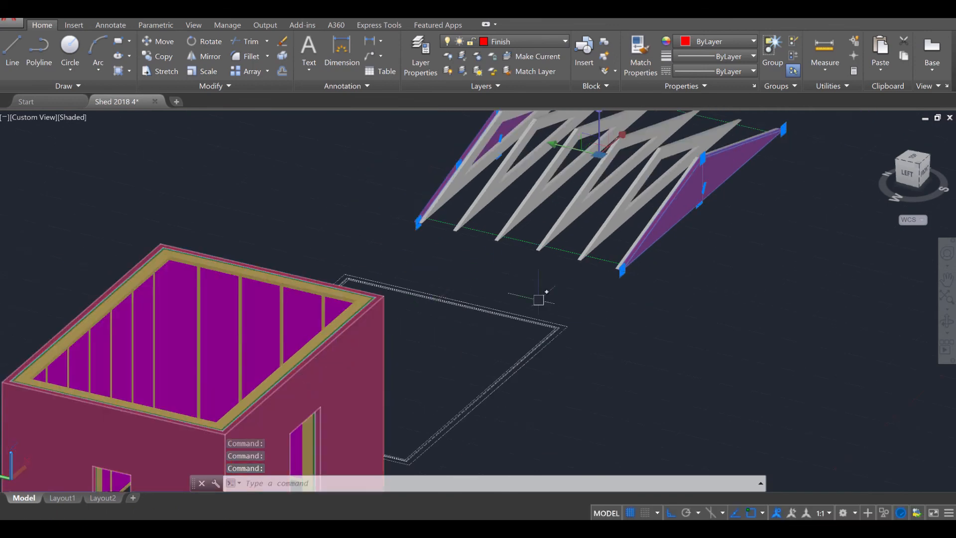
middle_drag(540, 297, 446, 429)
scroll(483, 328, up, 2)
key(Escape)
key(Escape)
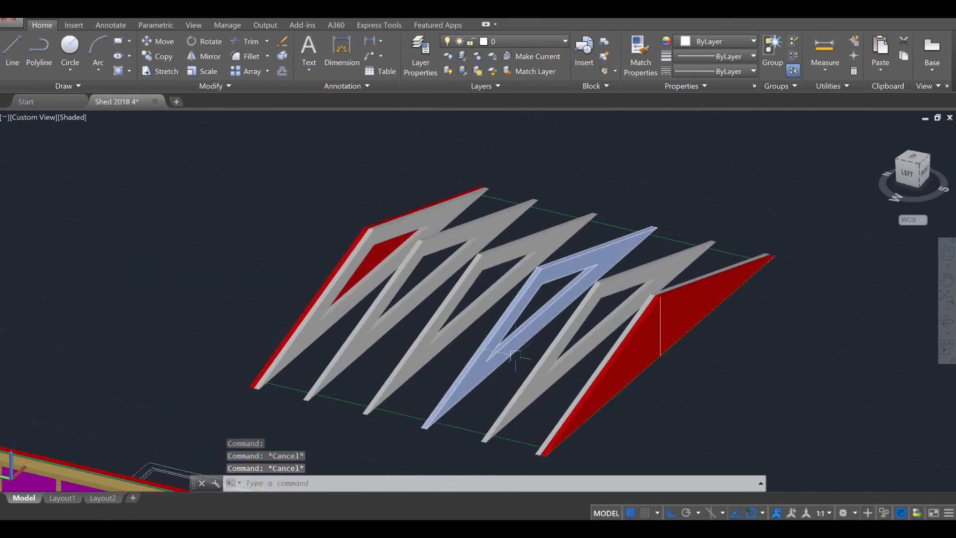
Step: Move all six hollowed trusses between the two Finish end triangles to the Truss layer
shift+middle_drag(493, 324, 548, 307)
click(664, 393)
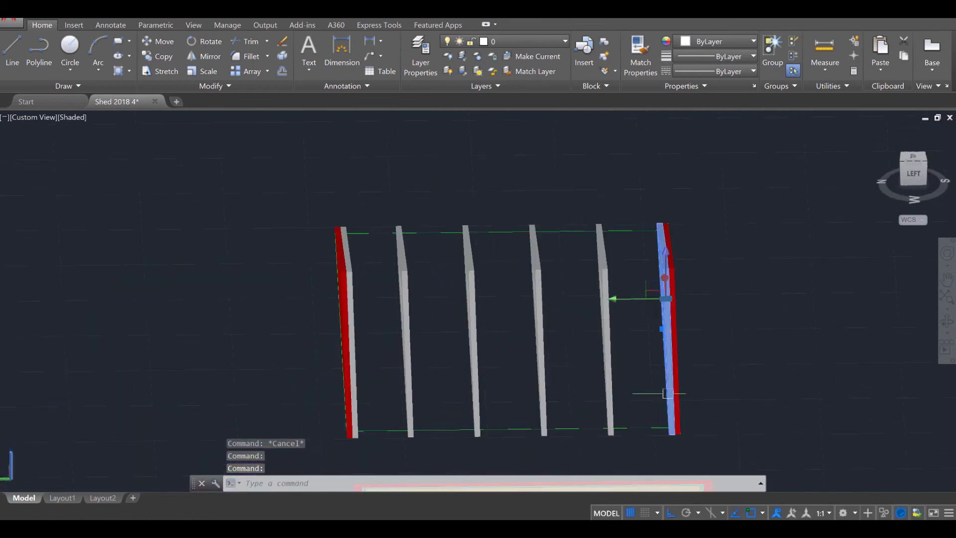
click(614, 387)
click(542, 388)
click(474, 388)
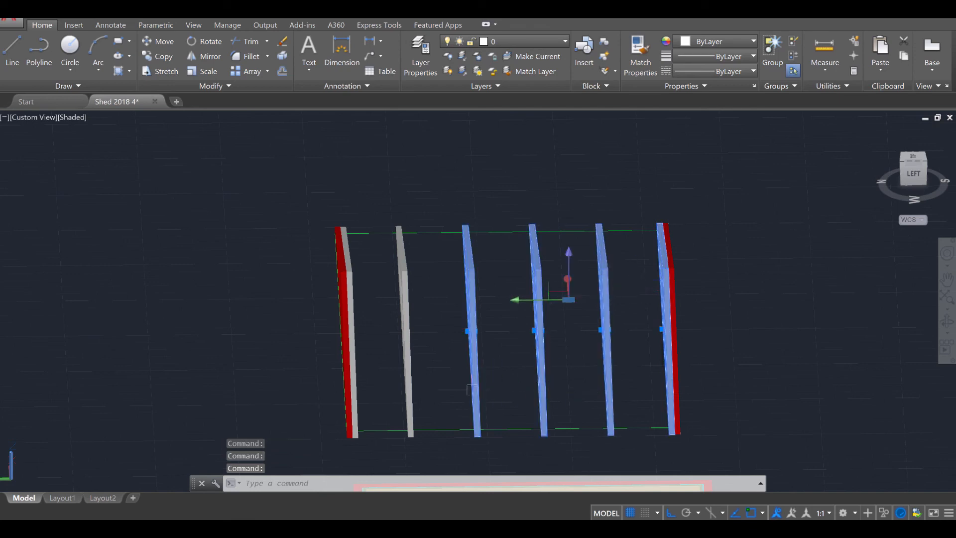
click(411, 388)
click(351, 388)
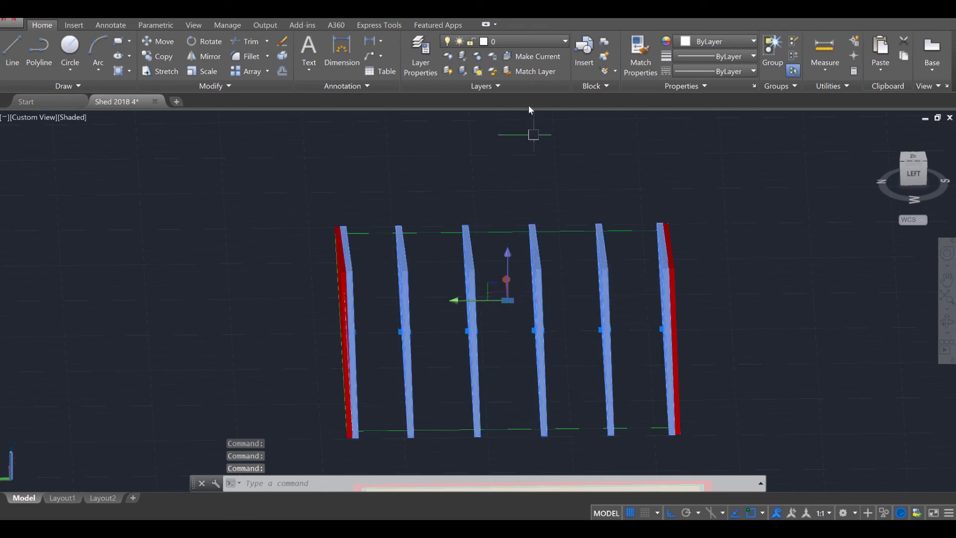
click(529, 45)
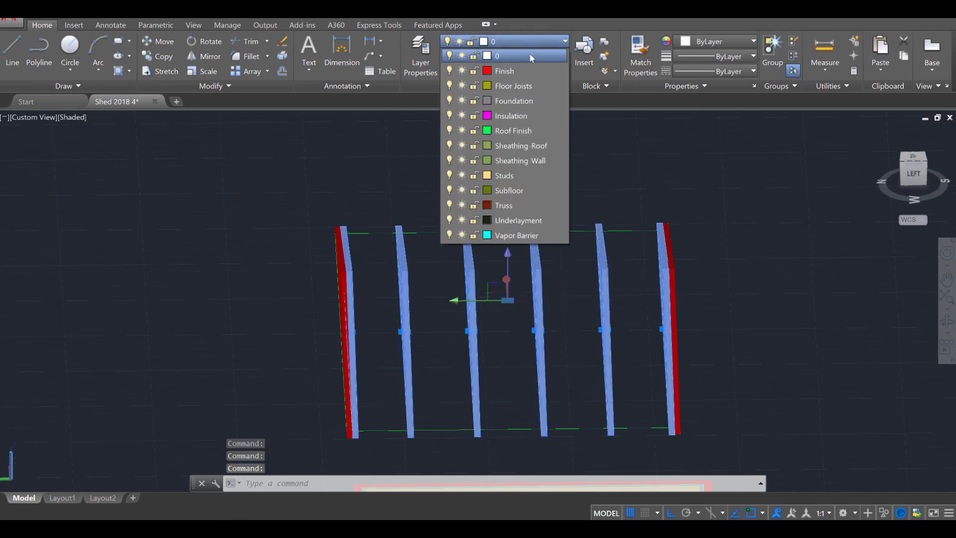
click(510, 206)
key(Escape)
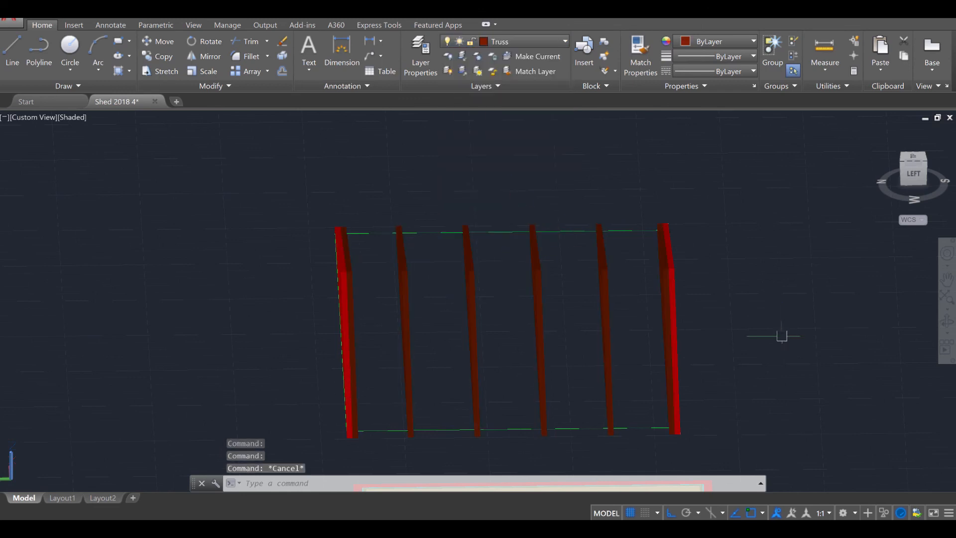
shift+middle_drag(711, 351, 604, 357)
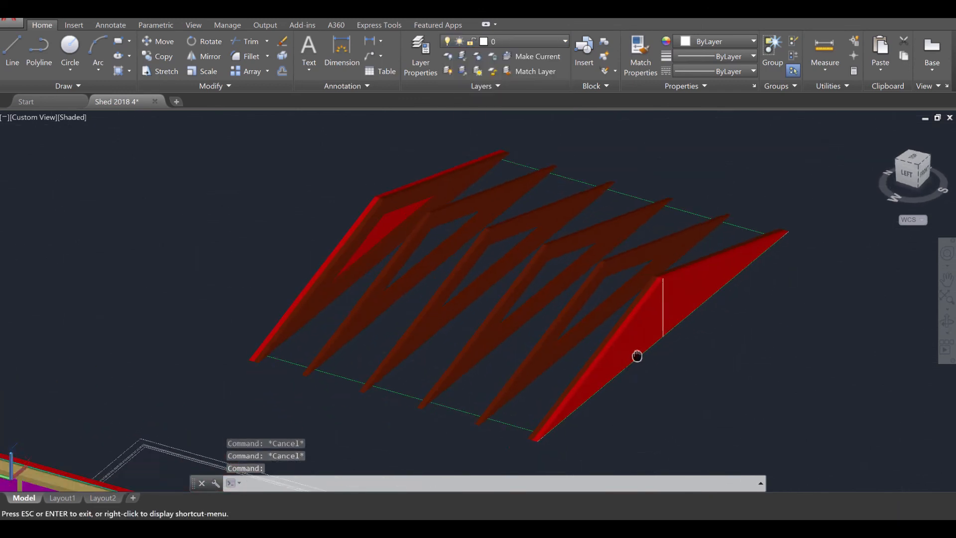
Step: Align the UCS to the roof slope: origin at the far gable's eave corner, X toward its peak, Y toward the other gable's eave corner
scroll(615, 357, up, 5)
scroll(616, 357, down, 3)
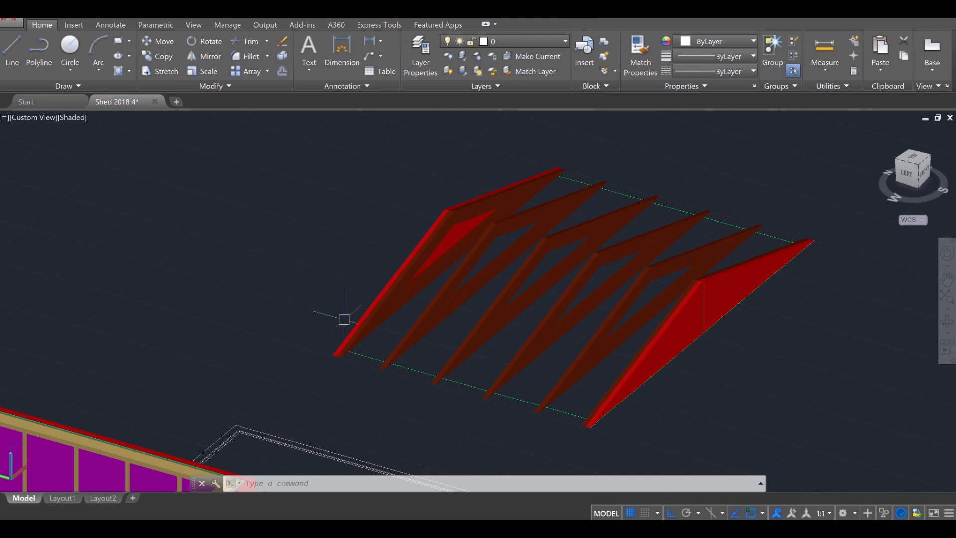
scroll(342, 322, up, 2)
text(cs)
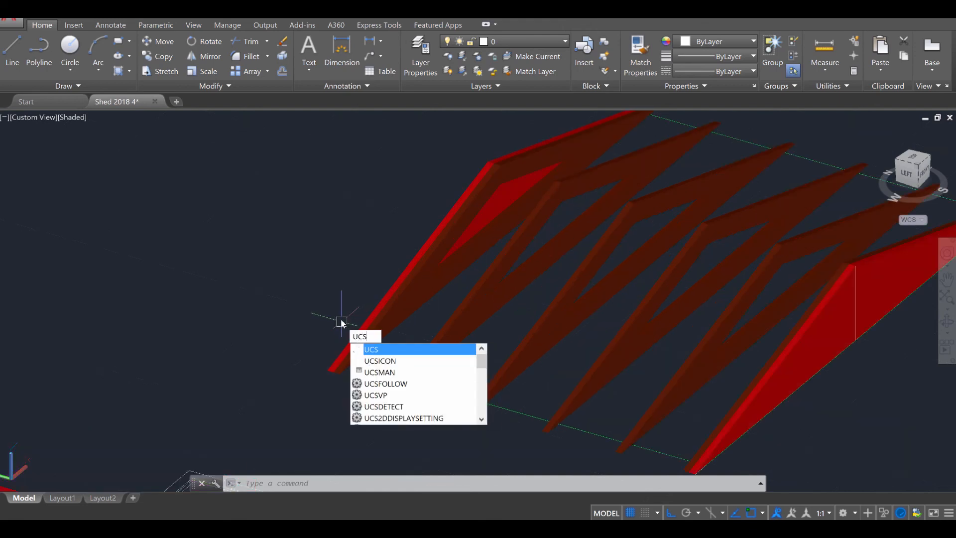
key(Return)
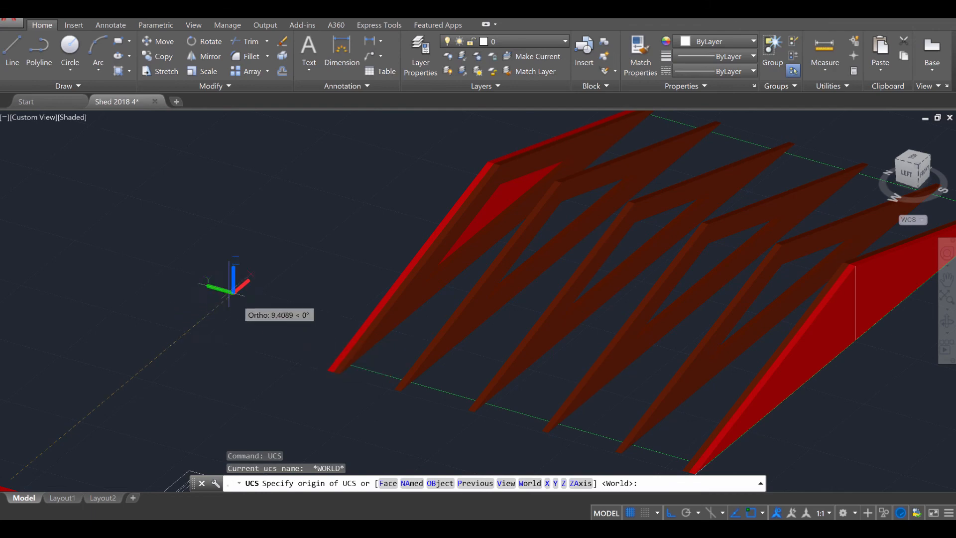
click(329, 367)
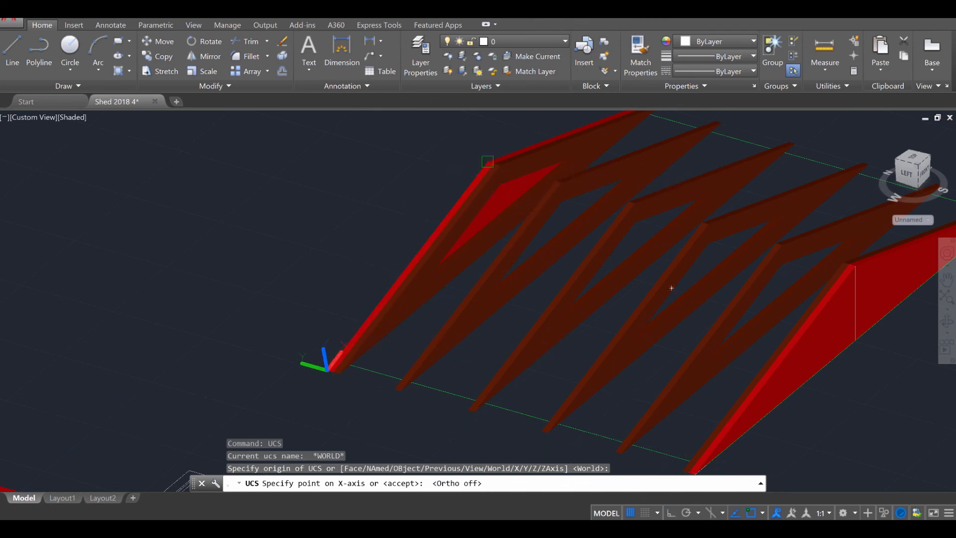
click(471, 178)
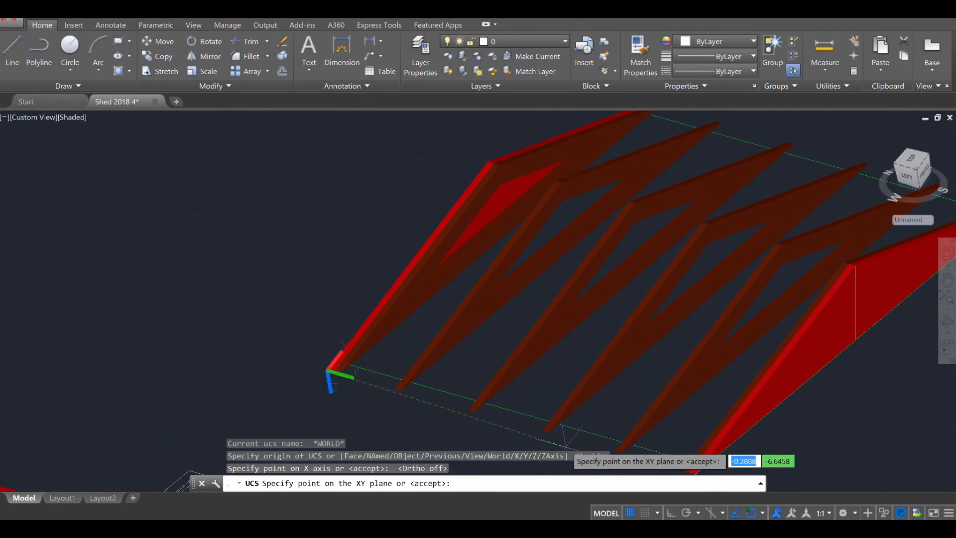
middle_drag(567, 443, 513, 358)
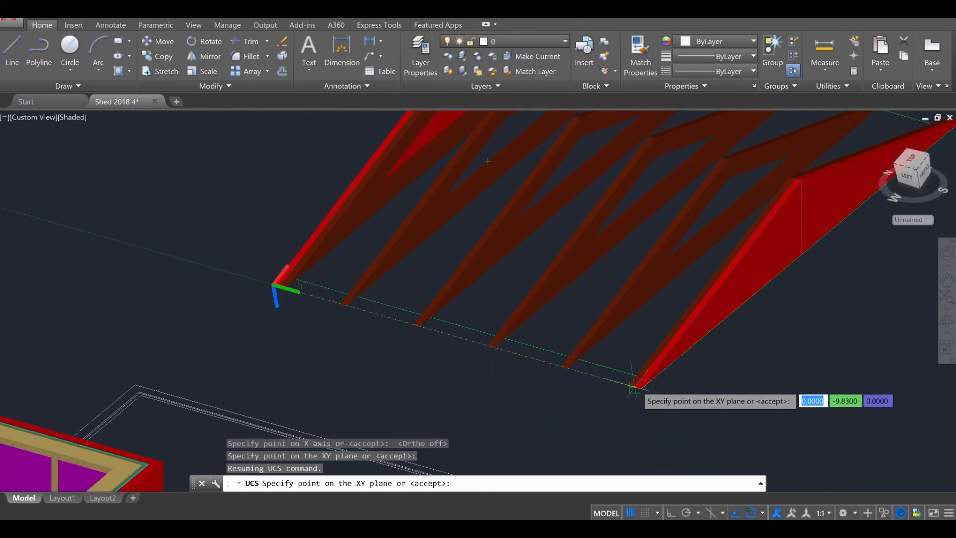
scroll(646, 385, up, 3)
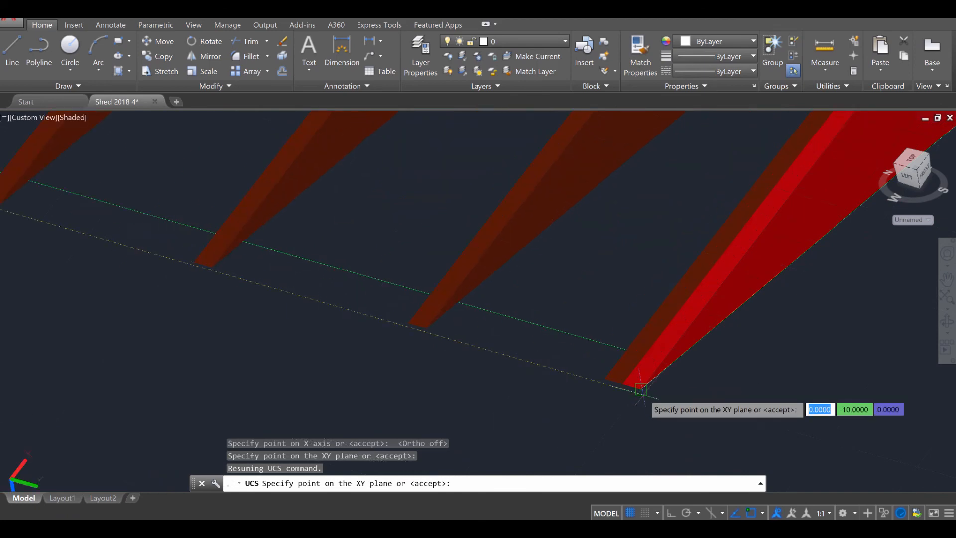
click(643, 388)
scroll(644, 391, down, 5)
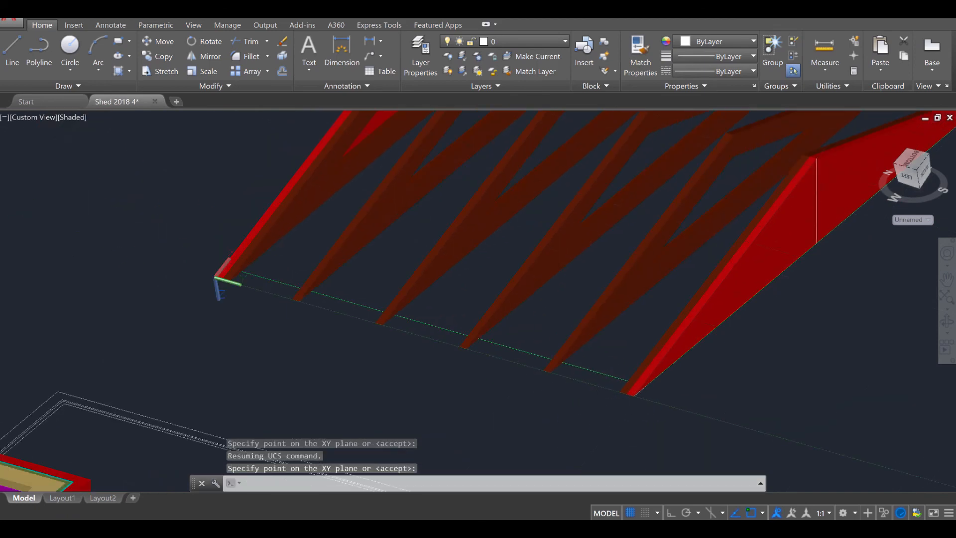
key(Return)
scroll(257, 306, up, 4)
scroll(258, 306, down, 6)
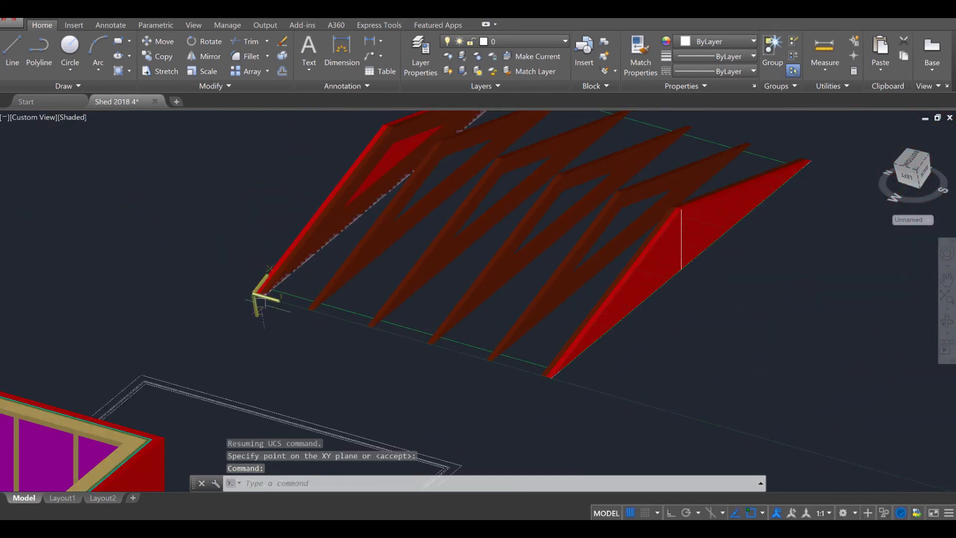
scroll(276, 348, up, 3)
key(Escape)
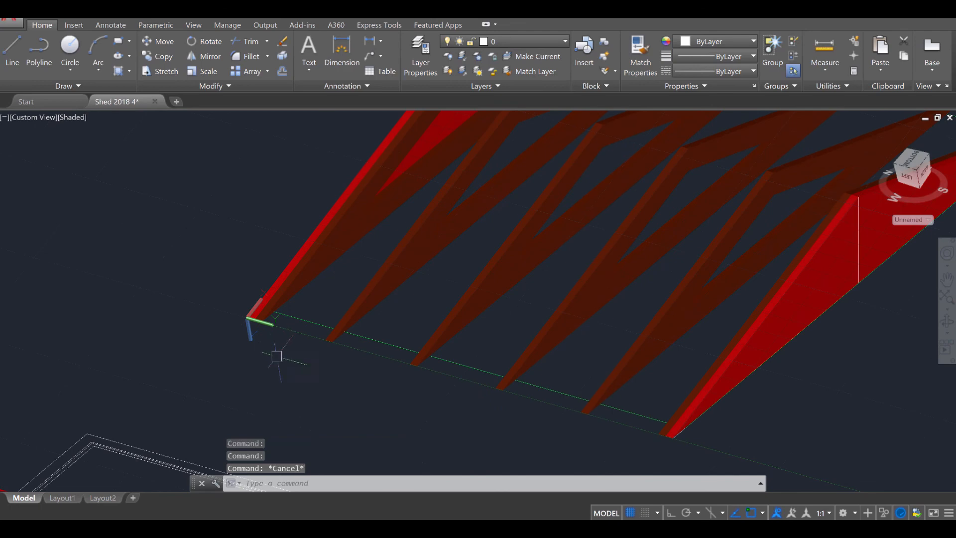
Step: Draw a rectangle over the roof slope from the UCS origin to the peak of the gable with the vertical line
scroll(276, 349, down, 3)
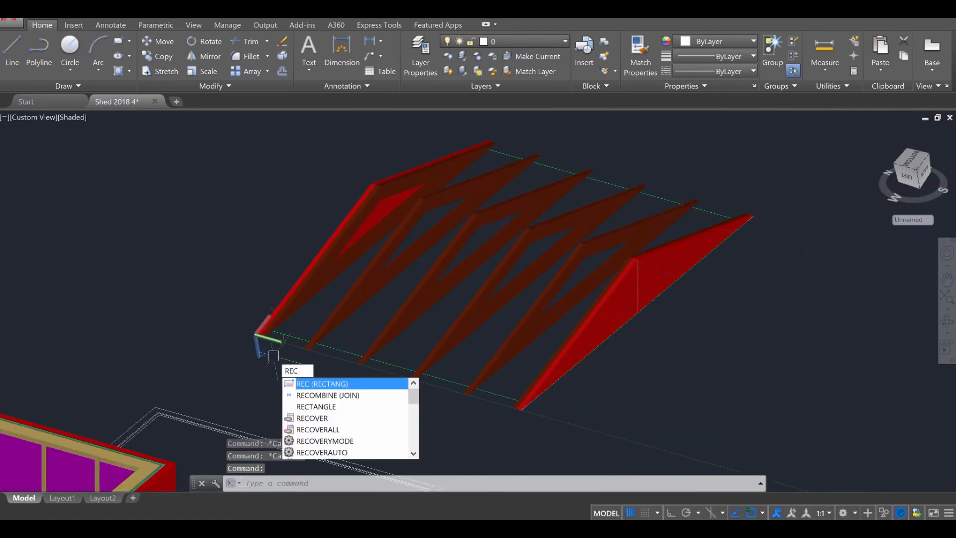
key(Return)
scroll(257, 335, up, 5)
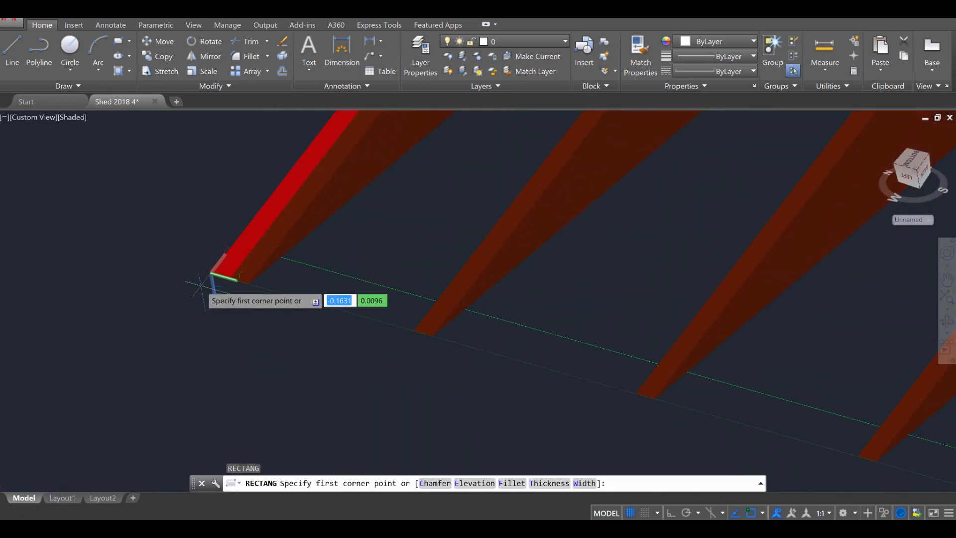
click(210, 273)
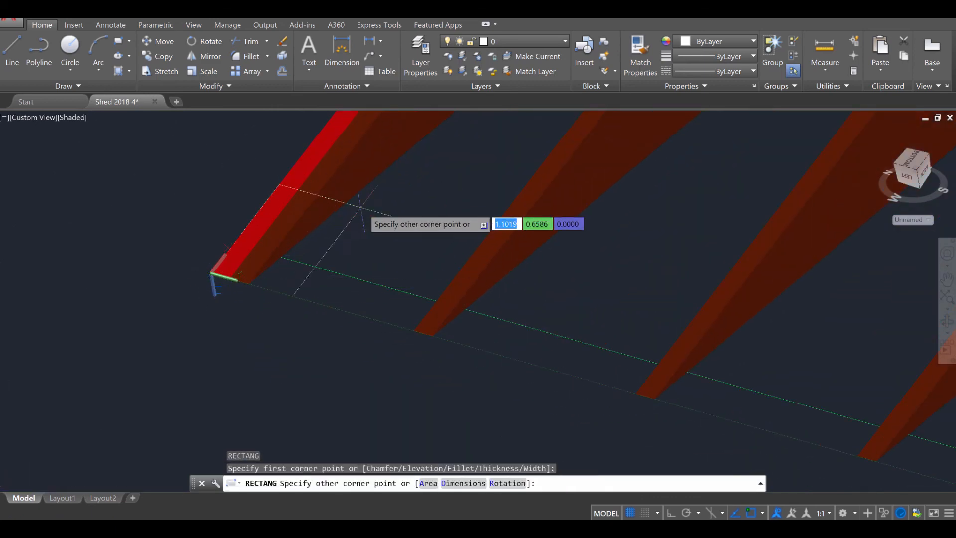
scroll(396, 238, down, 2)
middle_drag(402, 238, 386, 339)
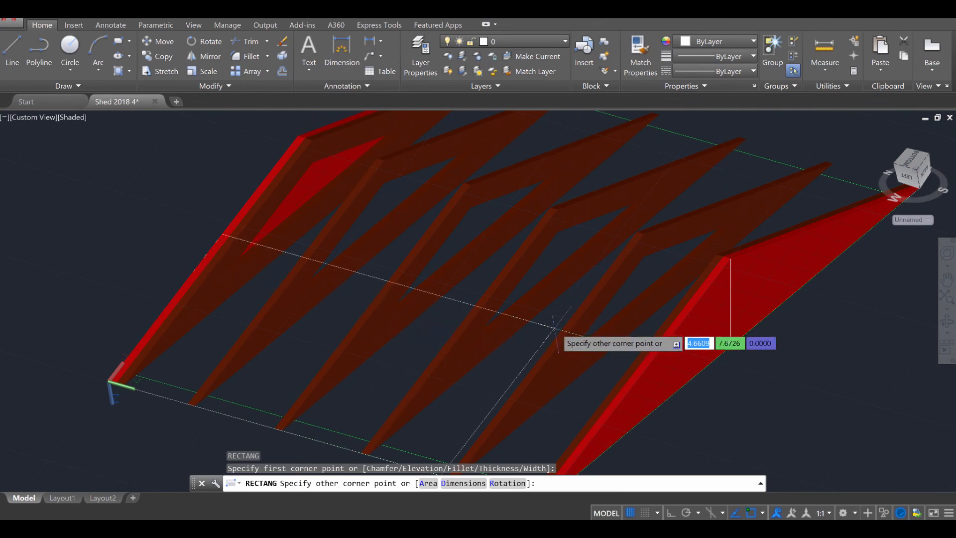
scroll(713, 297, up, 4)
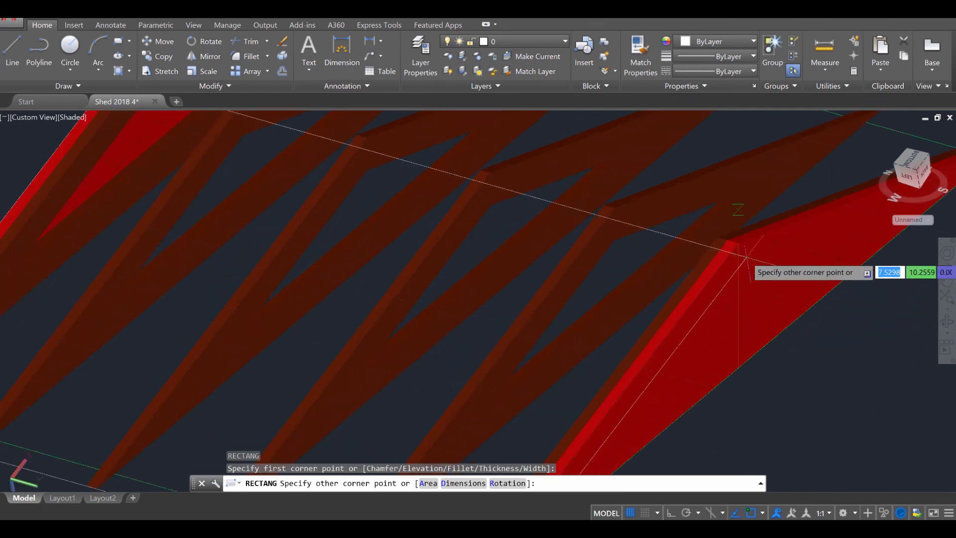
click(730, 233)
scroll(641, 325, down, 5)
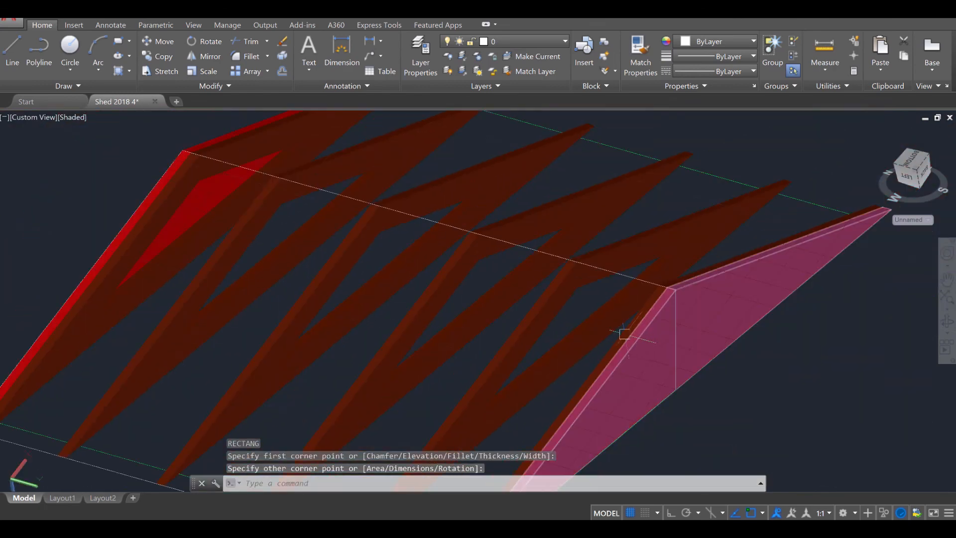
key(Escape)
key(Escape)
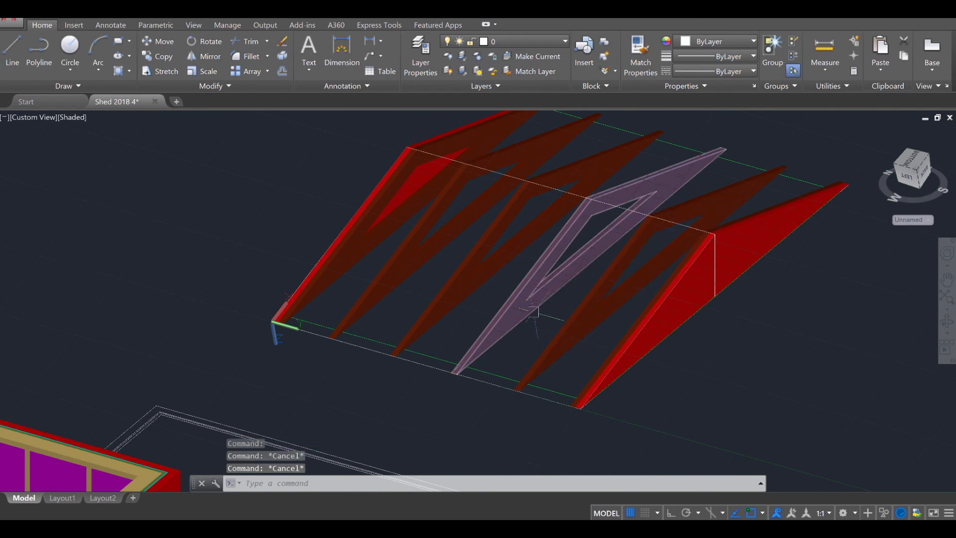
Step: Extrude the roof slope rectangle to a height of .07
mouse_move(458, 316)
shift+middle_down()
mouse_move(430, 302)
mouse_move(436, 315)
mouse_move(457, 301)
shift+middle_up()
scroll(353, 270, up, 3)
middle_drag(353, 270, 276, 304)
scroll(276, 304, down, 4)
key(Escape)
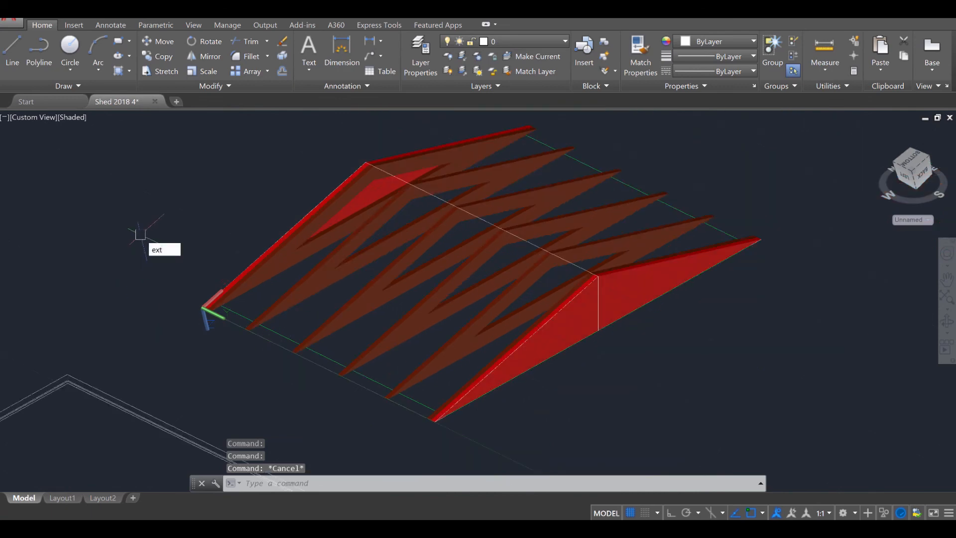
text(ext)
key(Return)
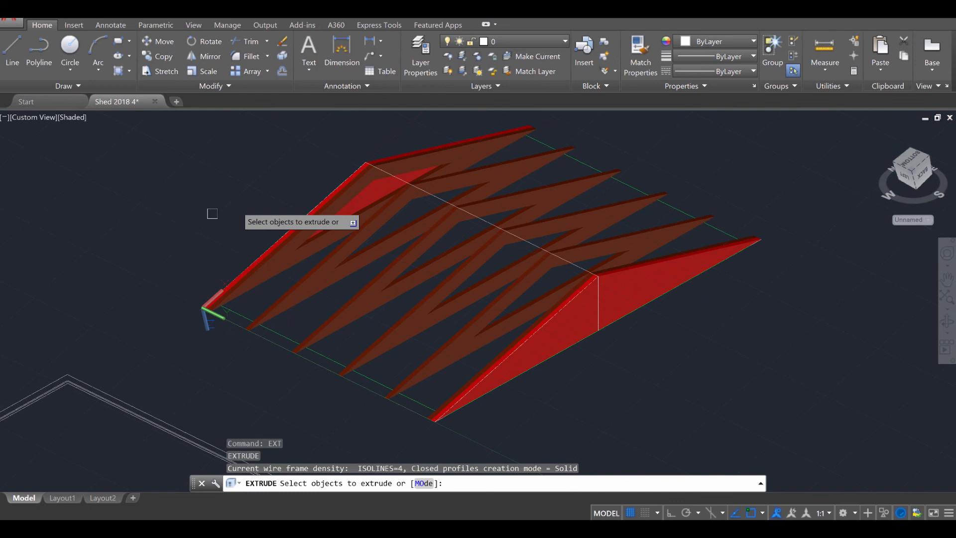
click(439, 200)
key(Return)
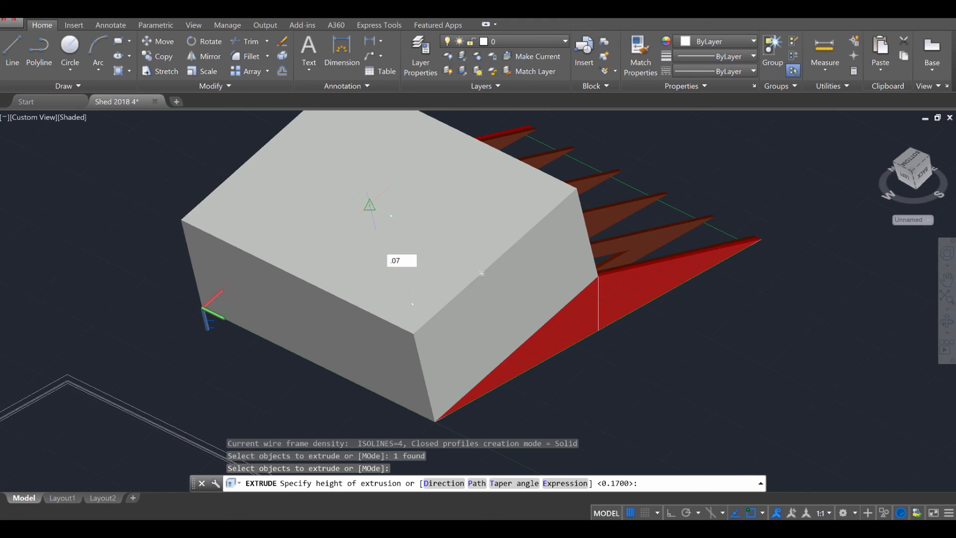
key(Return)
key(Escape)
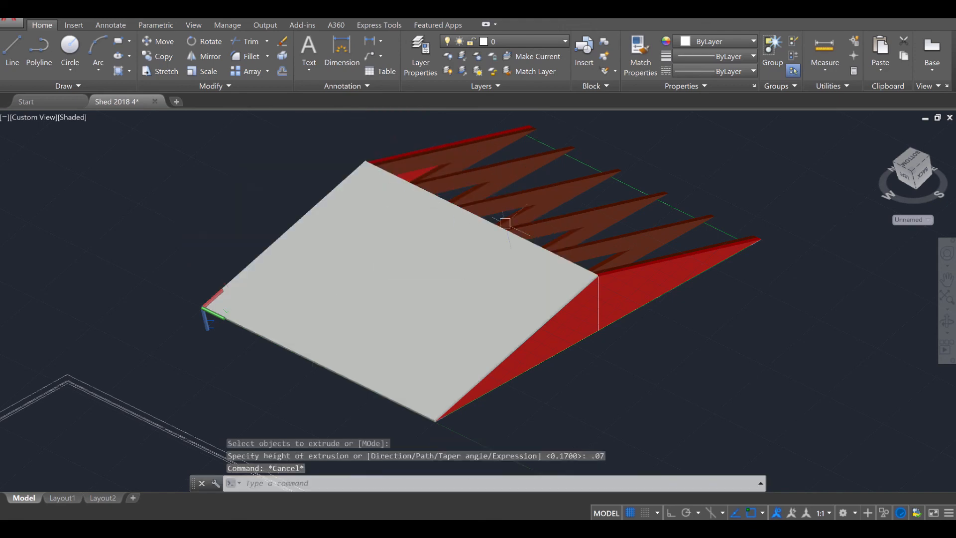
key(Escape)
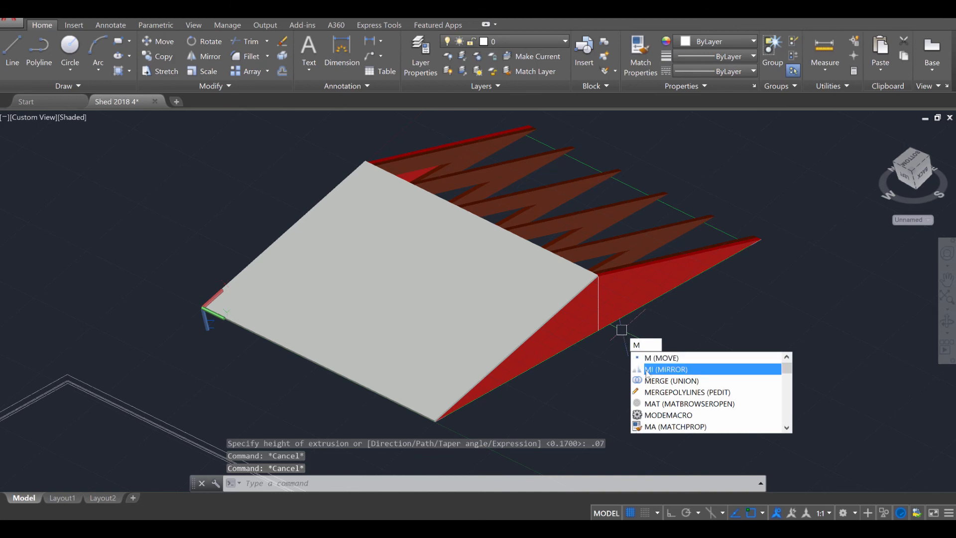
Step: Mirror the sloping roof panel to the other side about the gable's vertical centre line, keeping the source panel
click(649, 372)
click(575, 288)
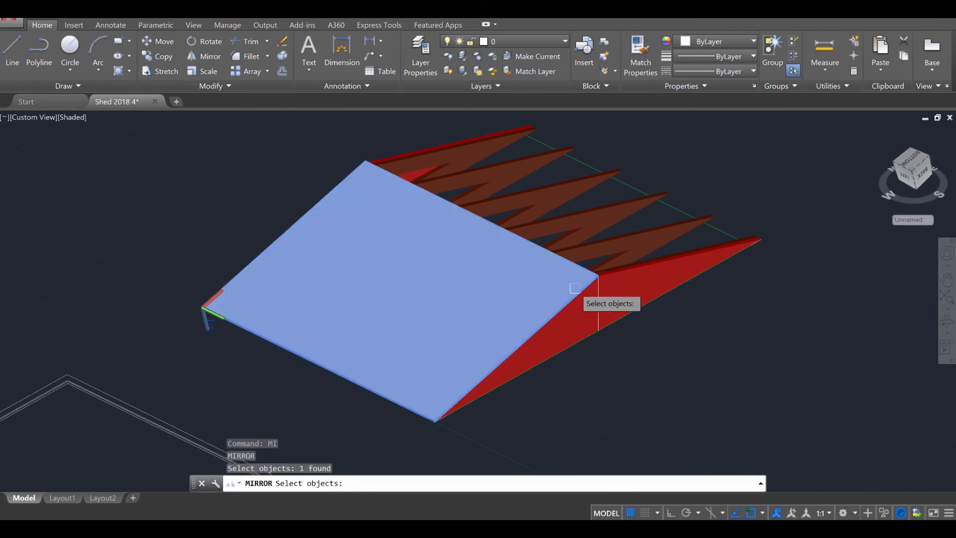
key(Return)
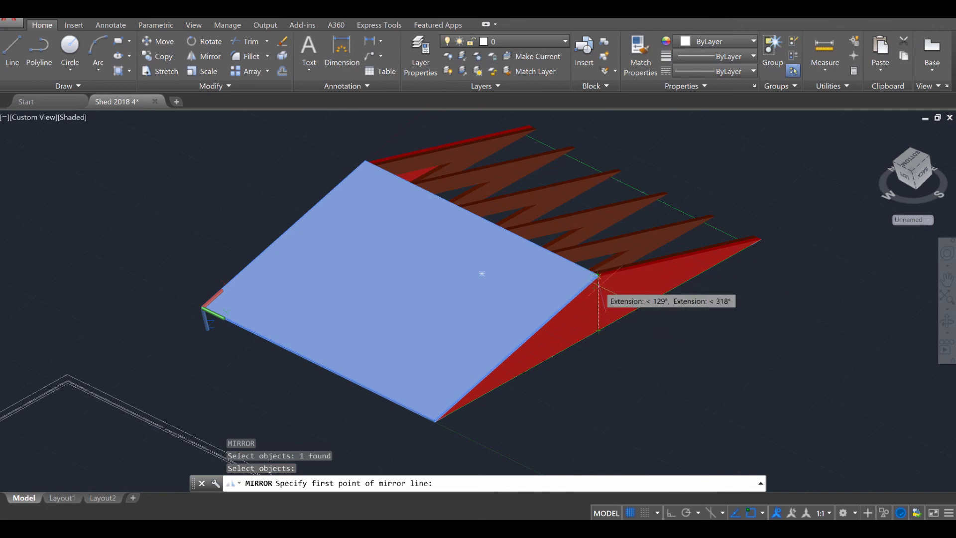
scroll(598, 276, up, 3)
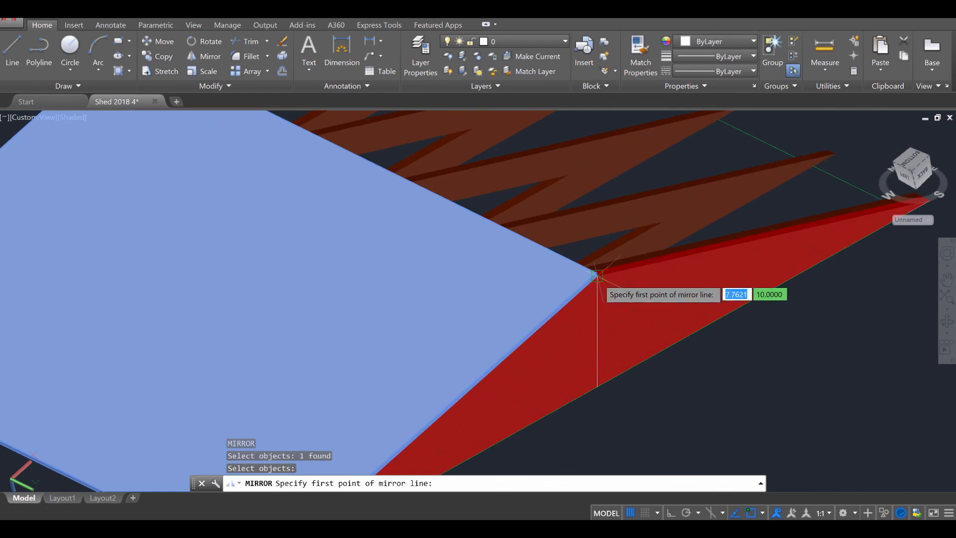
click(598, 276)
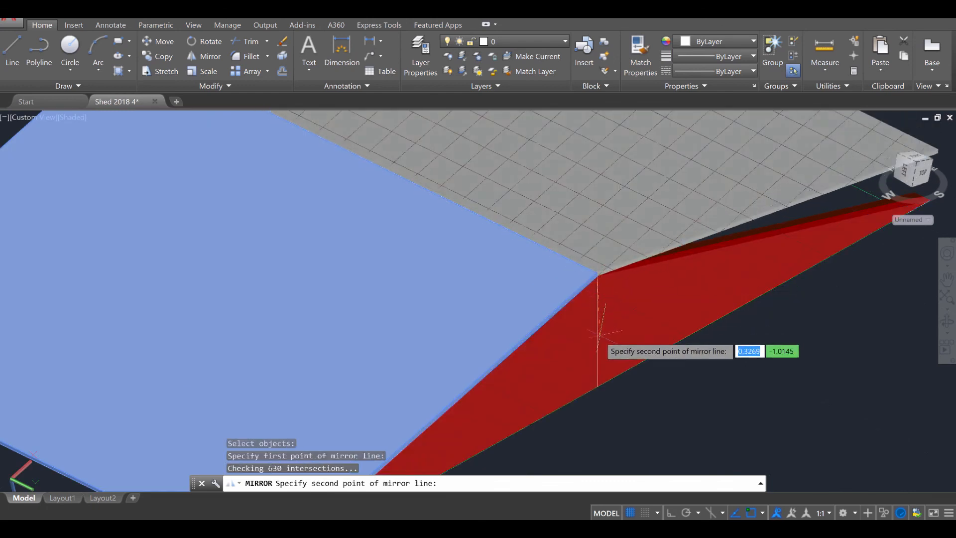
click(598, 387)
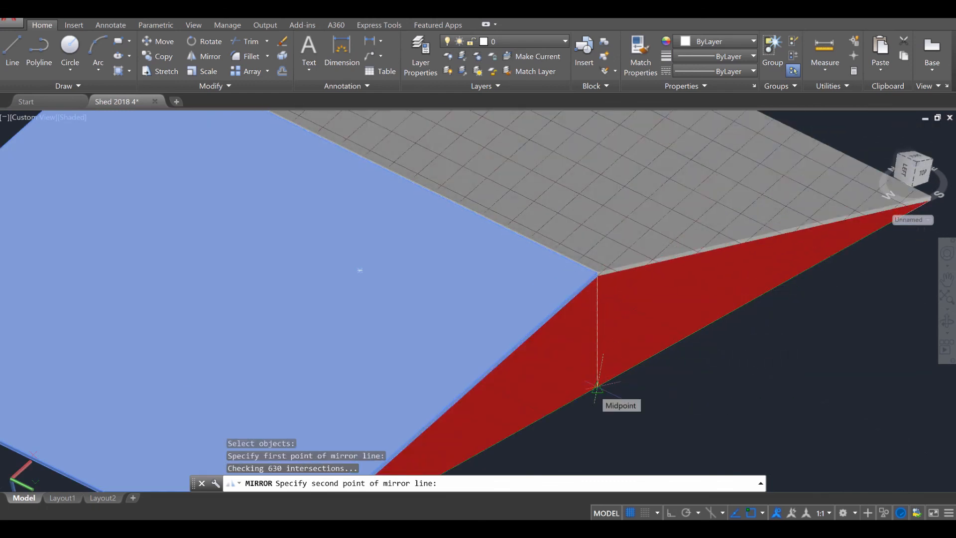
click(598, 387)
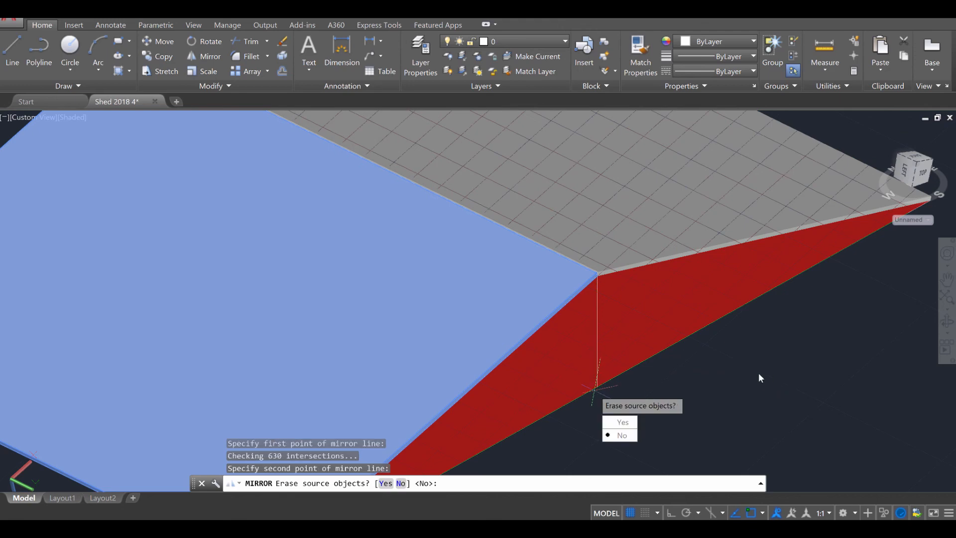
key(Return)
scroll(594, 390, down, 4)
shift+middle_drag(593, 389, 523, 339)
scroll(526, 340, up, 2)
scroll(526, 340, down, 2)
key(Escape)
key(Escape)
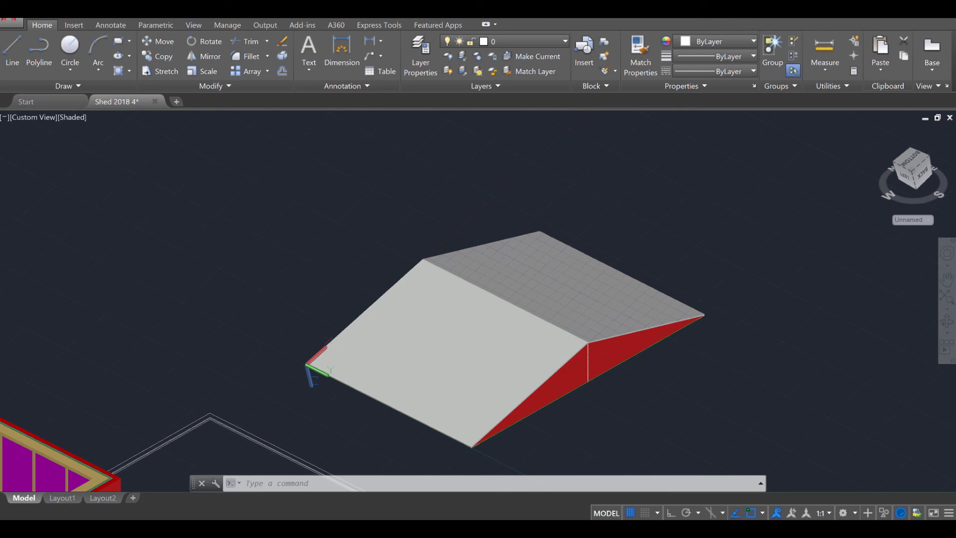
Step: Try to move both sloping roof panels to the Roof Finish layer
click(460, 256)
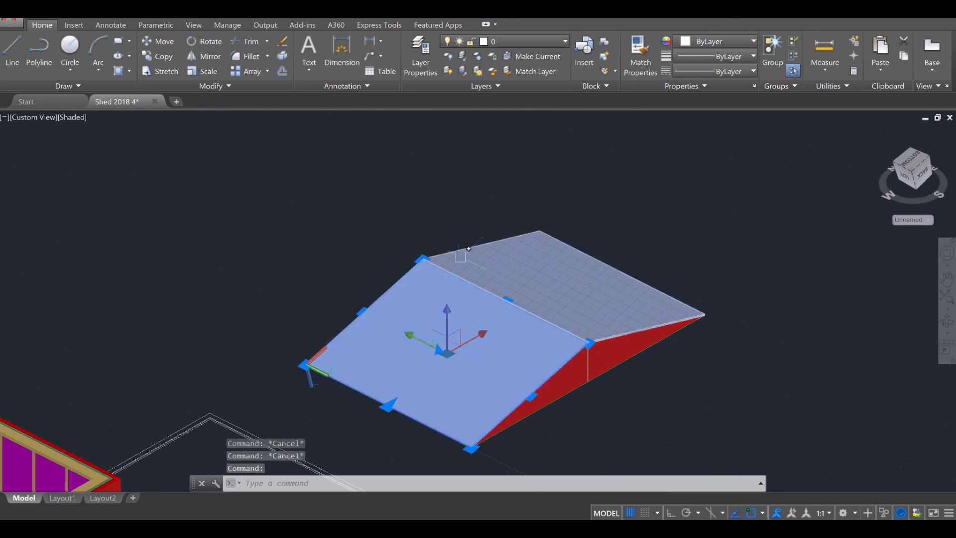
click(464, 260)
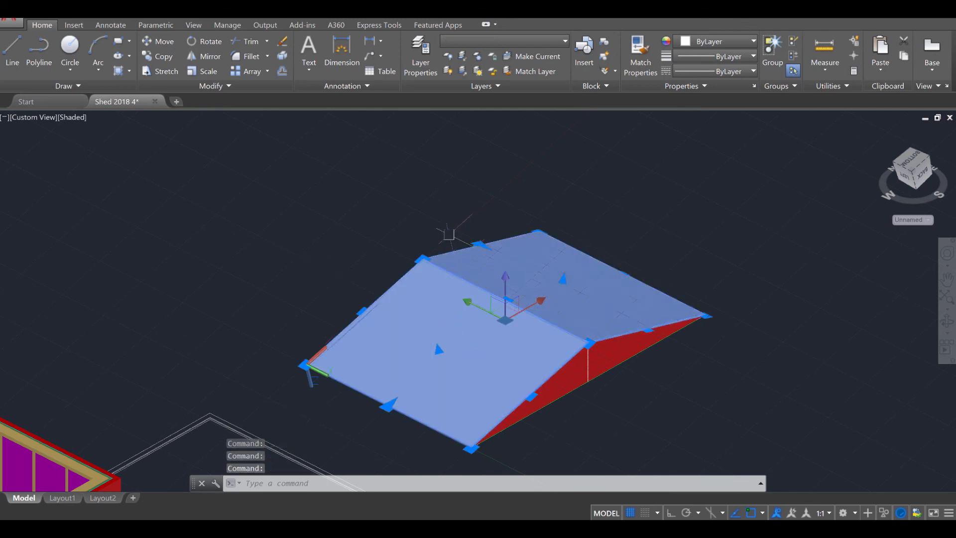
shift+middle_drag(449, 234, 481, 256)
scroll(481, 256, up, 2)
click(521, 43)
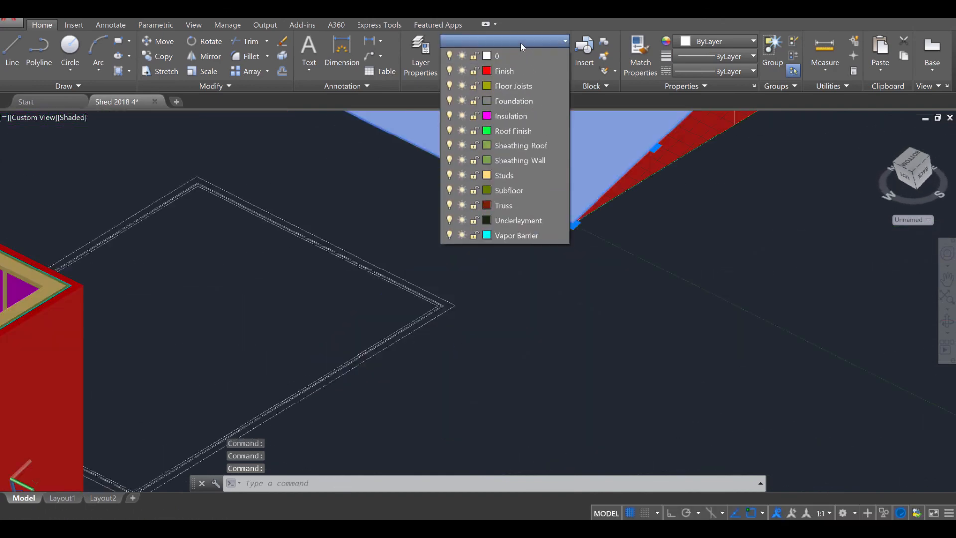
click(532, 135)
key(Escape)
scroll(497, 429, down, 3)
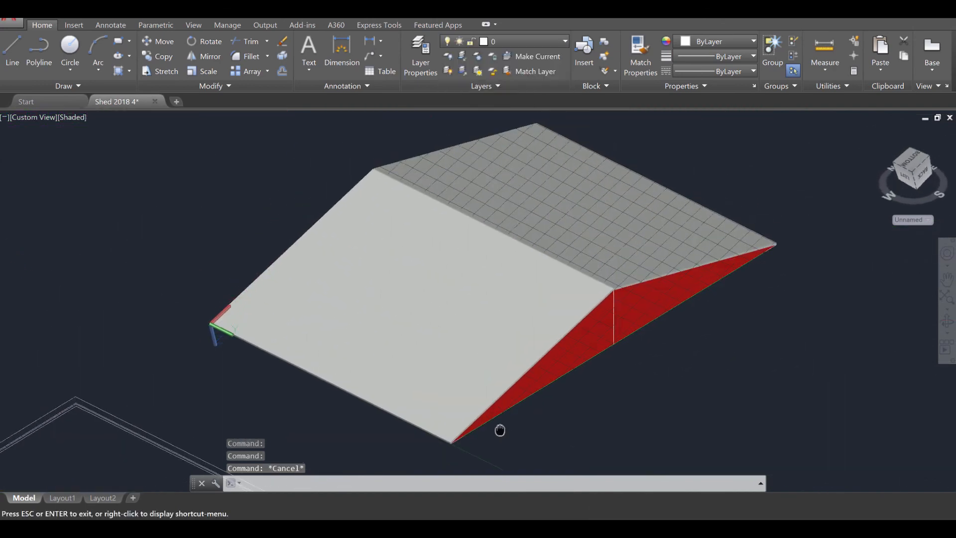
Step: Assign both sloping roof panels to the Underlayment layer
click(634, 246)
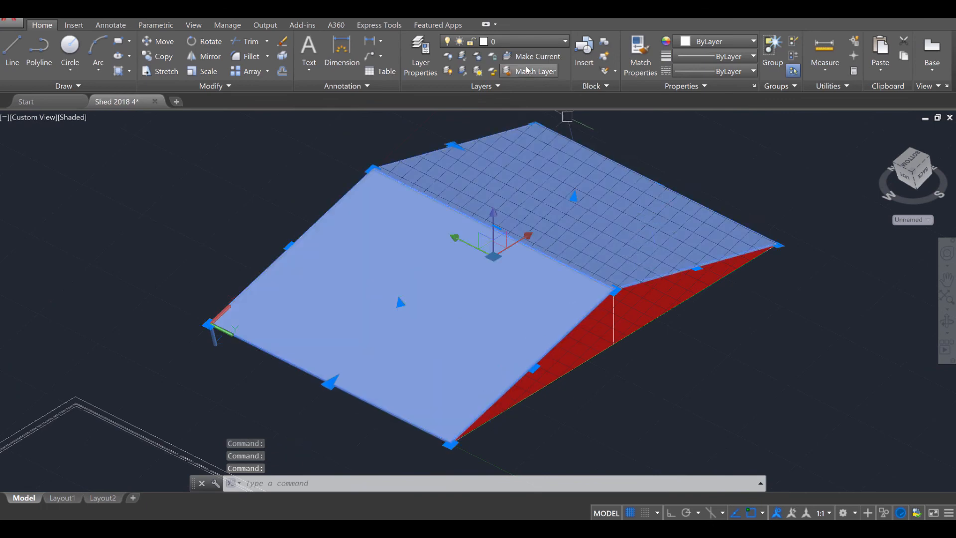
click(527, 39)
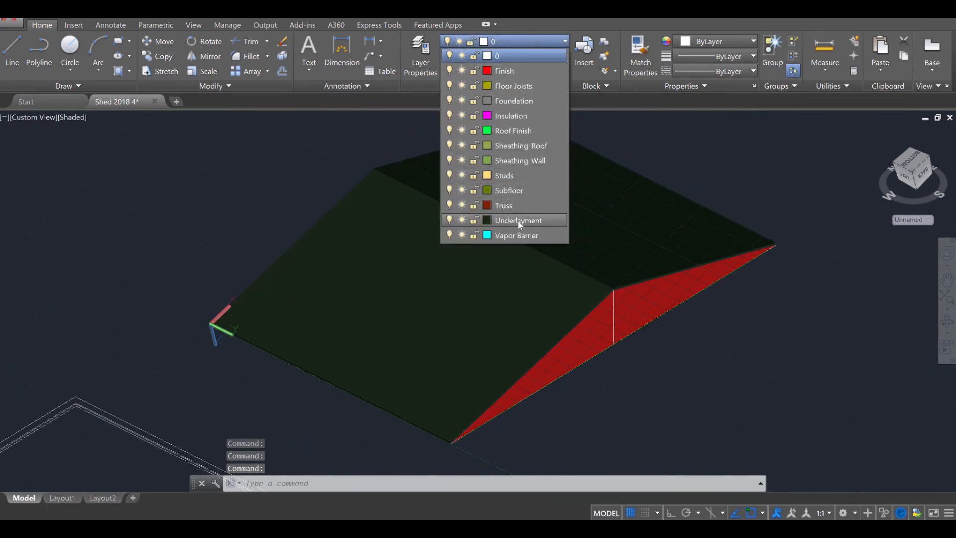
click(518, 219)
key(Escape)
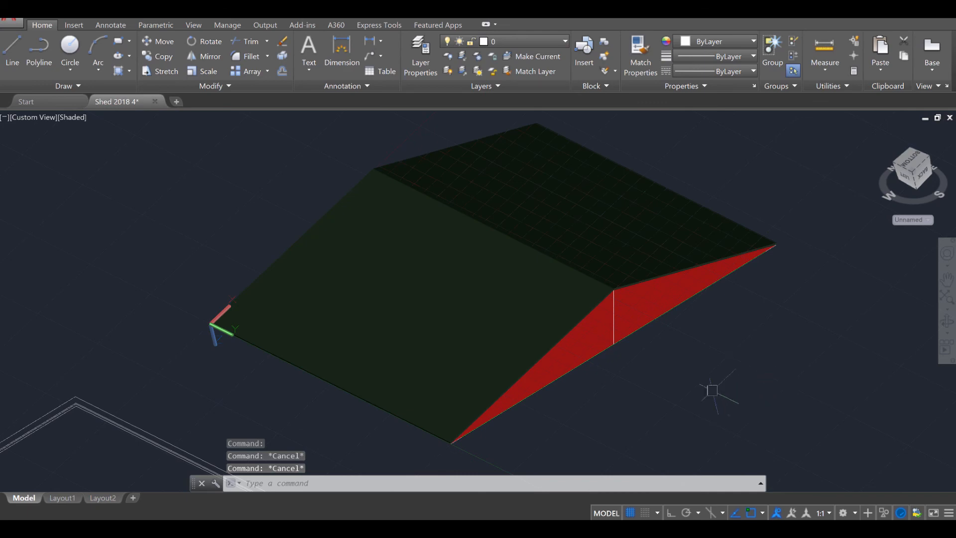
Step: Set the UCS on the underlayment panel's outer face, with its origin at the eave corner, X toward the ridge and Y along the eave
middle_drag(712, 391, 775, 371)
scroll(254, 301, up, 5)
scroll(304, 288, up, 3)
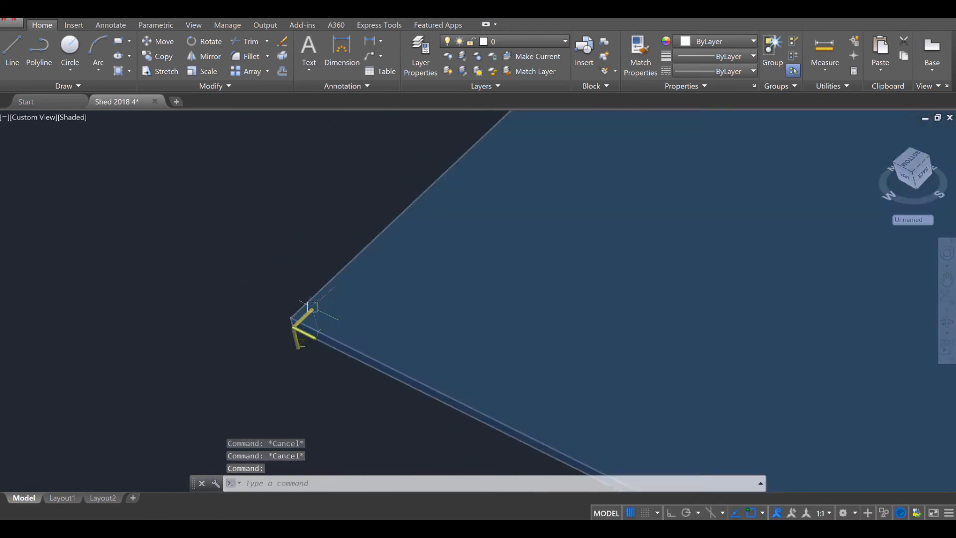
scroll(312, 308, up, 4)
scroll(260, 367, up, 2)
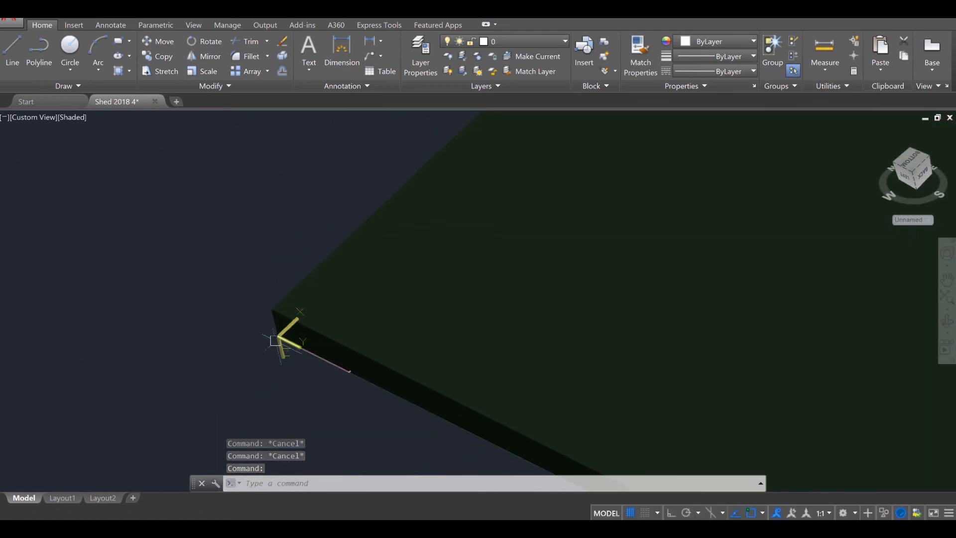
text(UCS)
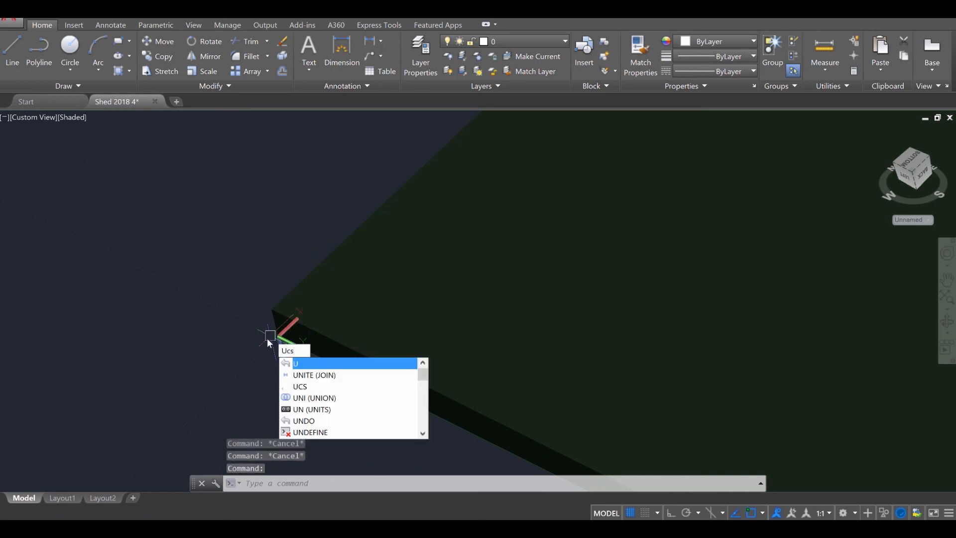
key(Escape)
key(Return)
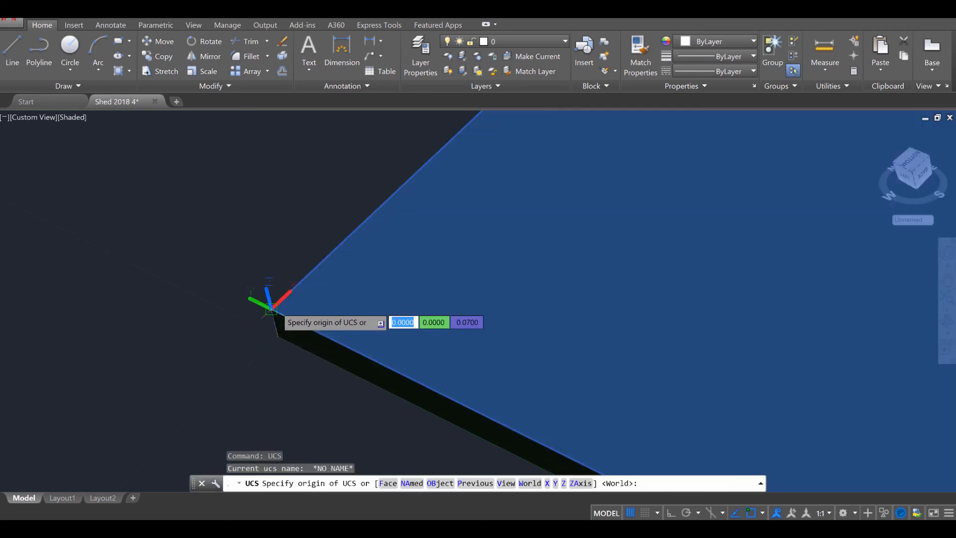
click(272, 309)
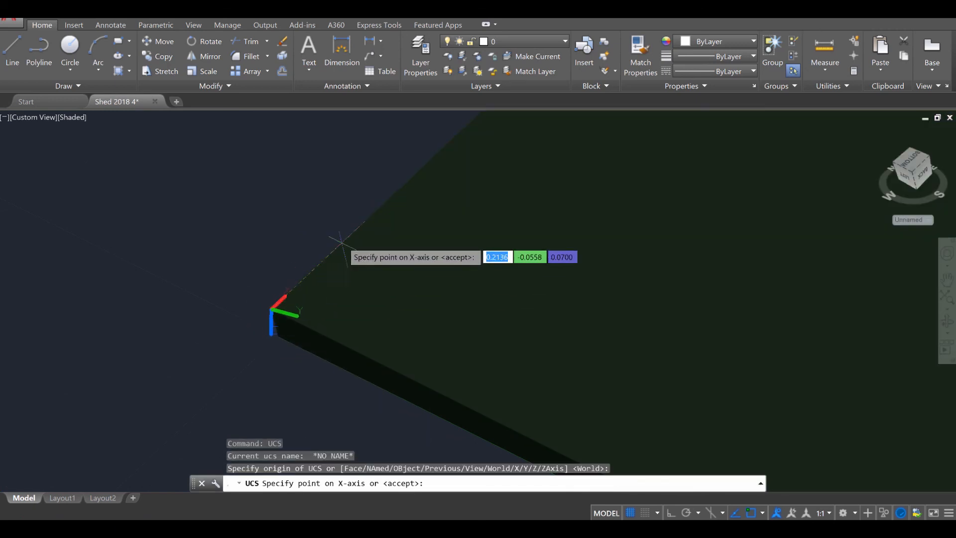
middle_drag(281, 288, 135, 395)
scroll(323, 275, down, 3)
click(400, 131)
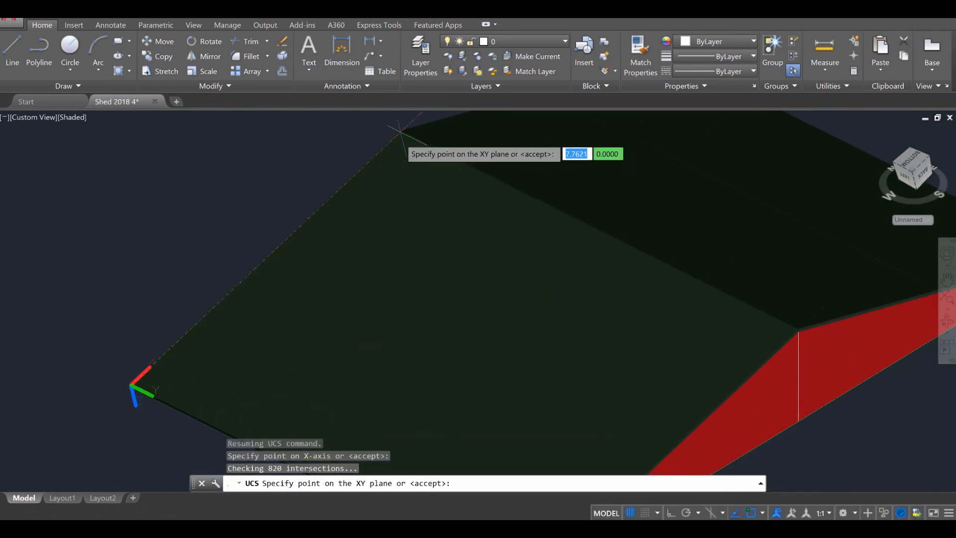
middle_drag(386, 400, 333, 232)
scroll(443, 343, up, 4)
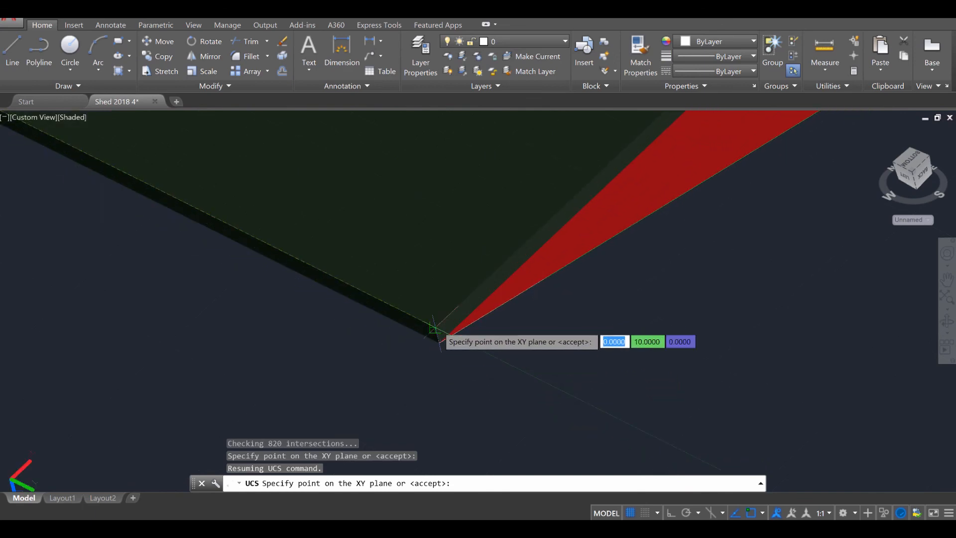
click(436, 329)
scroll(431, 335, down, 6)
middle_drag(320, 264, 326, 297)
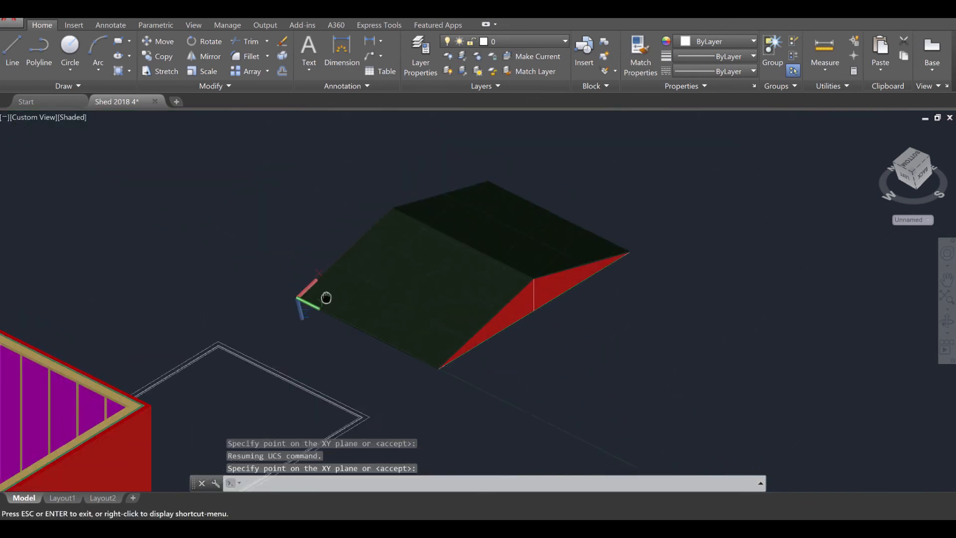
key(Return)
key(Escape)
Step: Draw a rectangle over the underlayment panel from the UCS origin to the opposite ridge corner above the gable's vertical line
scroll(407, 277, up, 3)
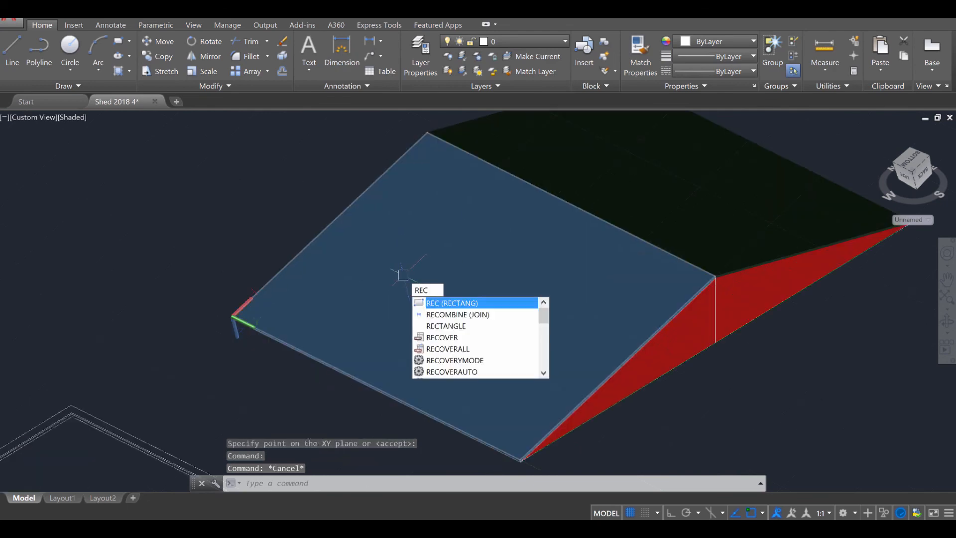
key(Return)
scroll(230, 317, up, 3)
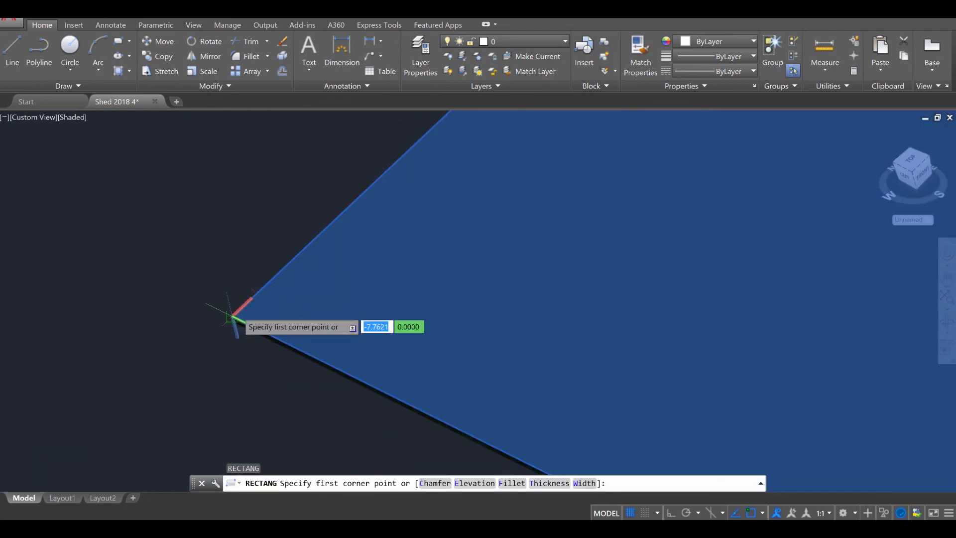
click(230, 317)
scroll(233, 315, down, 3)
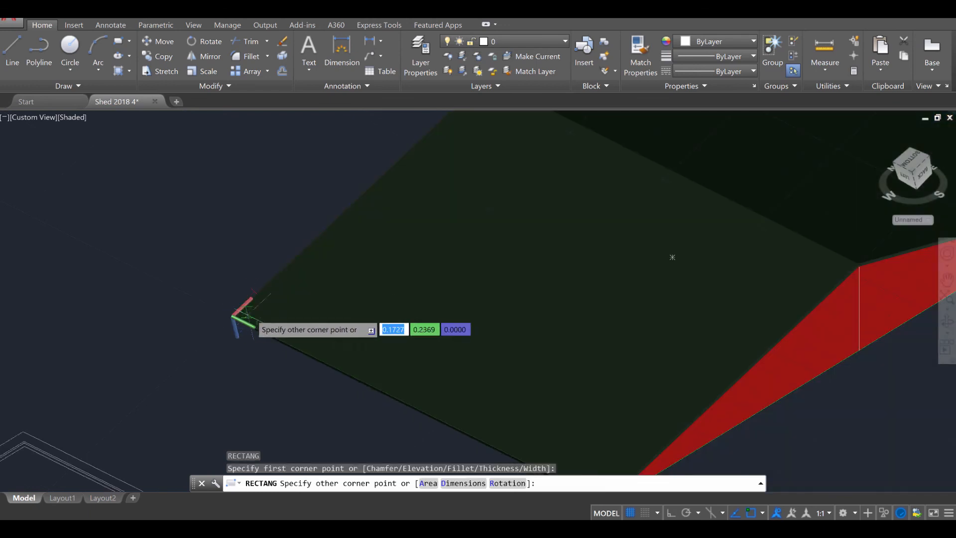
middle_drag(578, 299, 351, 294)
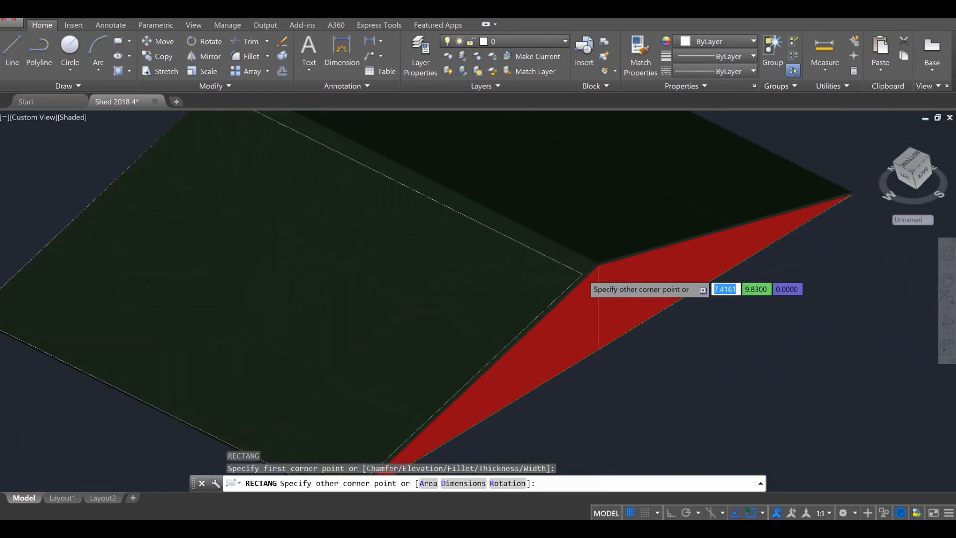
scroll(598, 266, up, 2)
click(614, 252)
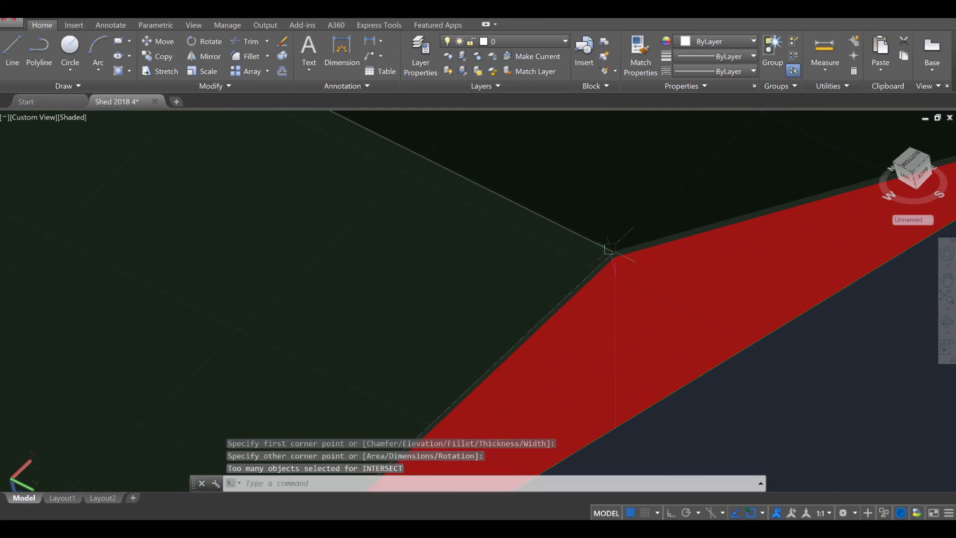
scroll(543, 277, down, 5)
key(Escape)
key(Escape)
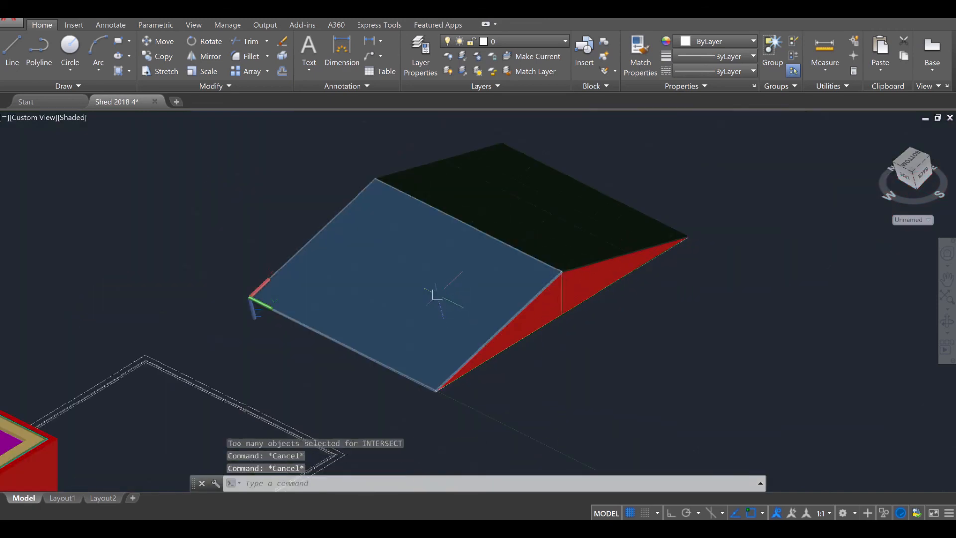
scroll(435, 295, up, 2)
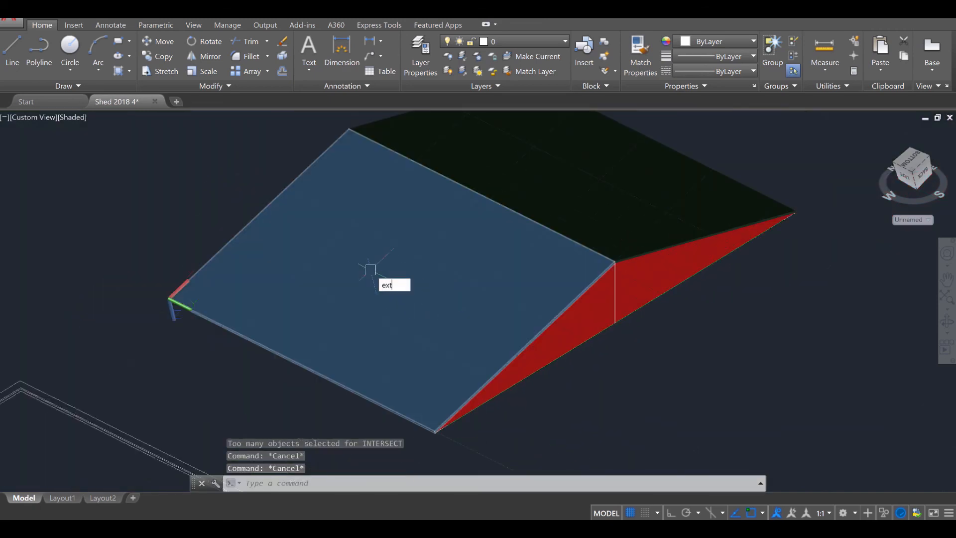
key(Return)
click(273, 198)
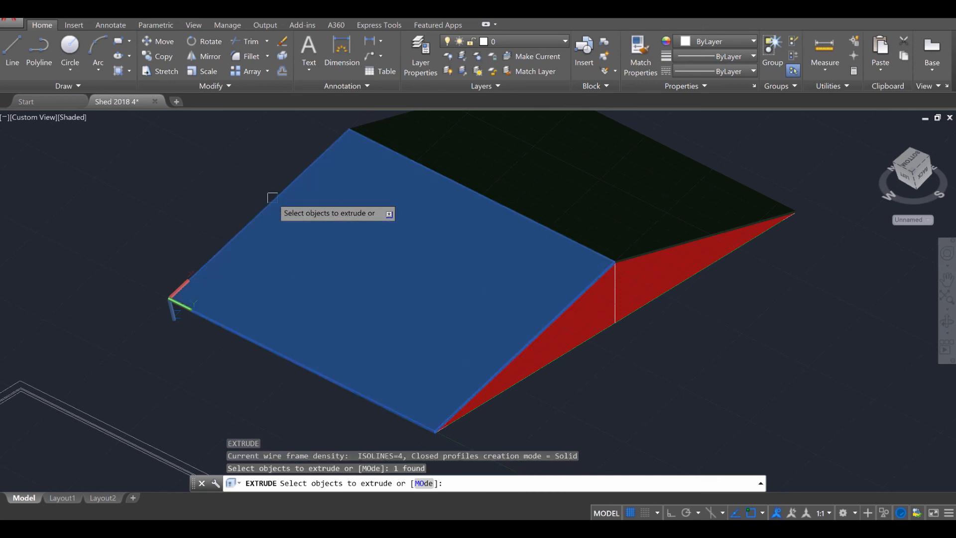
click(273, 201)
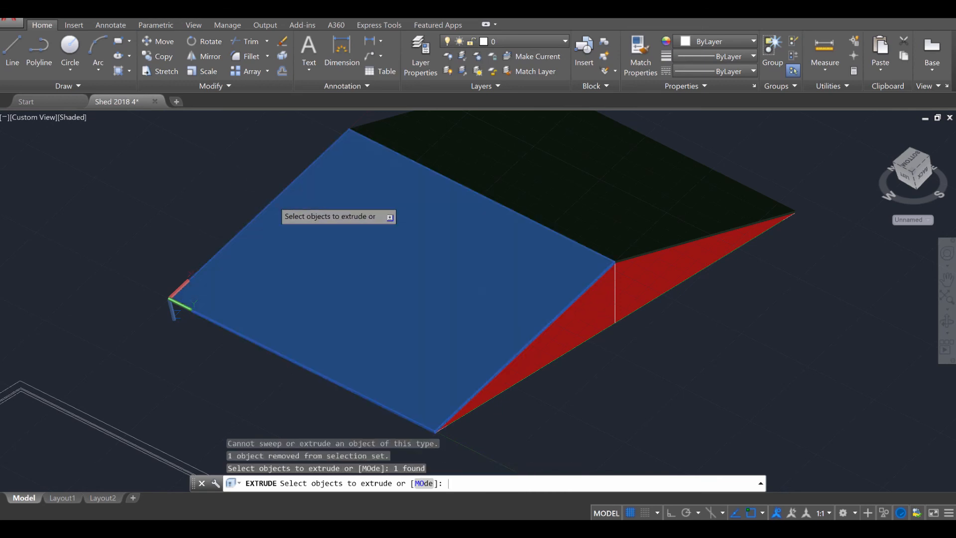
scroll(563, 244, up, 3)
key(Escape)
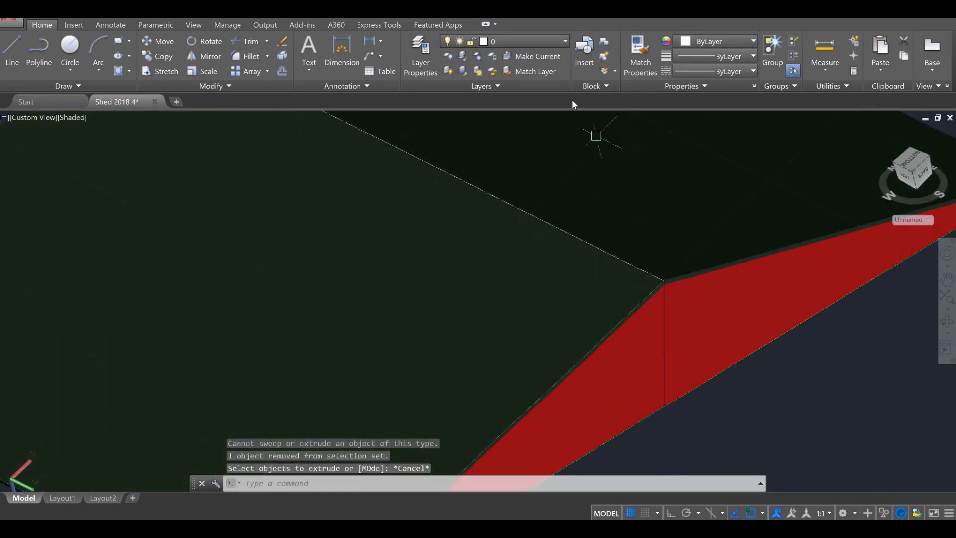
Step: Turn off the Underlayment layer and extrude the roof slope rectangle to a height of .17
click(528, 44)
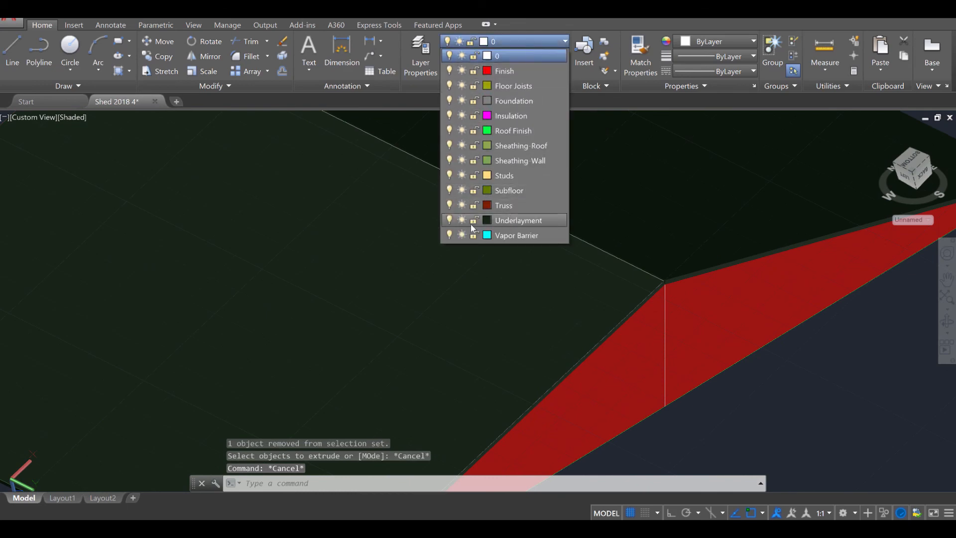
click(449, 221)
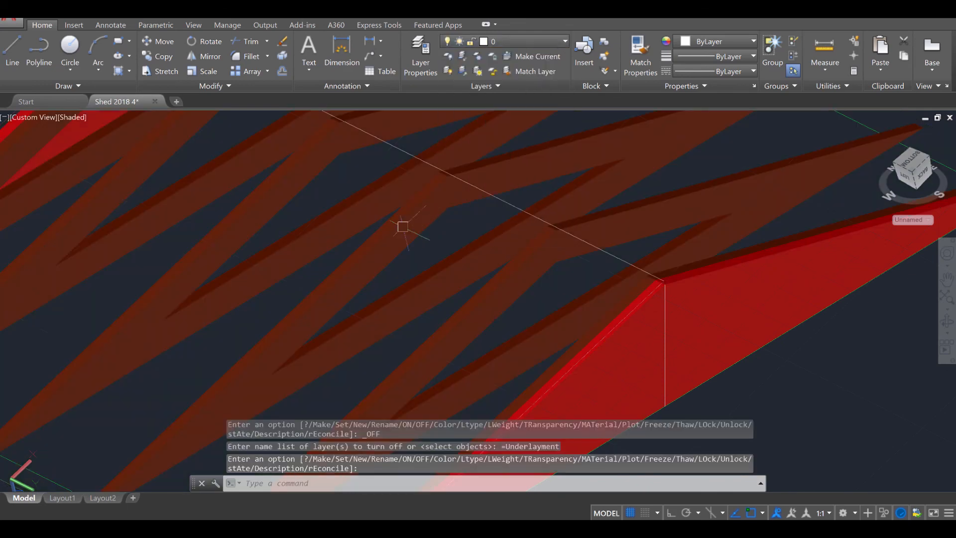
scroll(398, 231, down, 3)
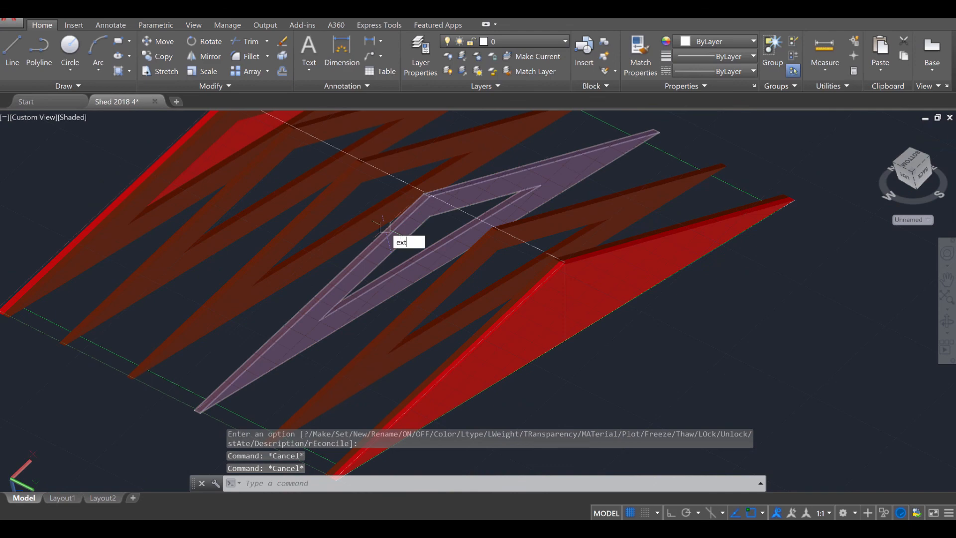
text(ext)
key(Return)
click(396, 177)
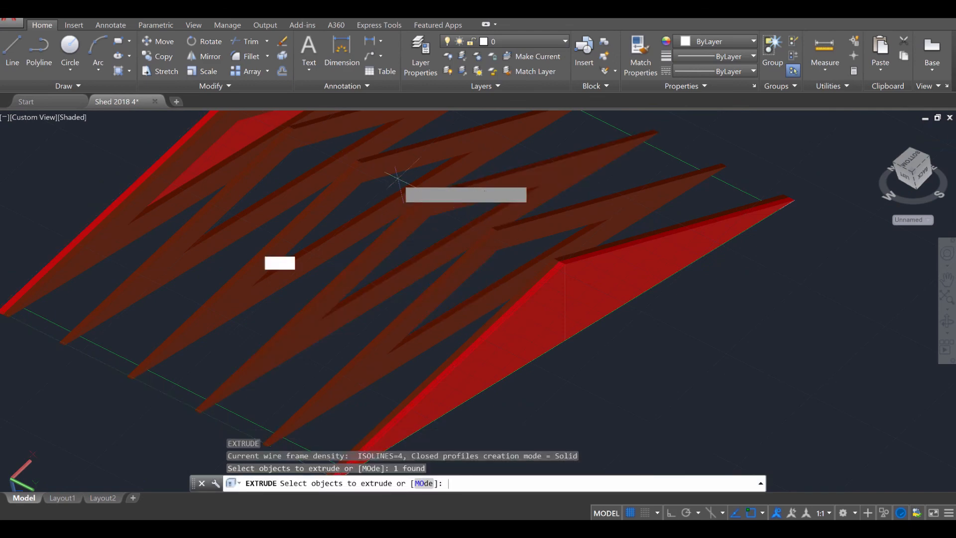
key(Return)
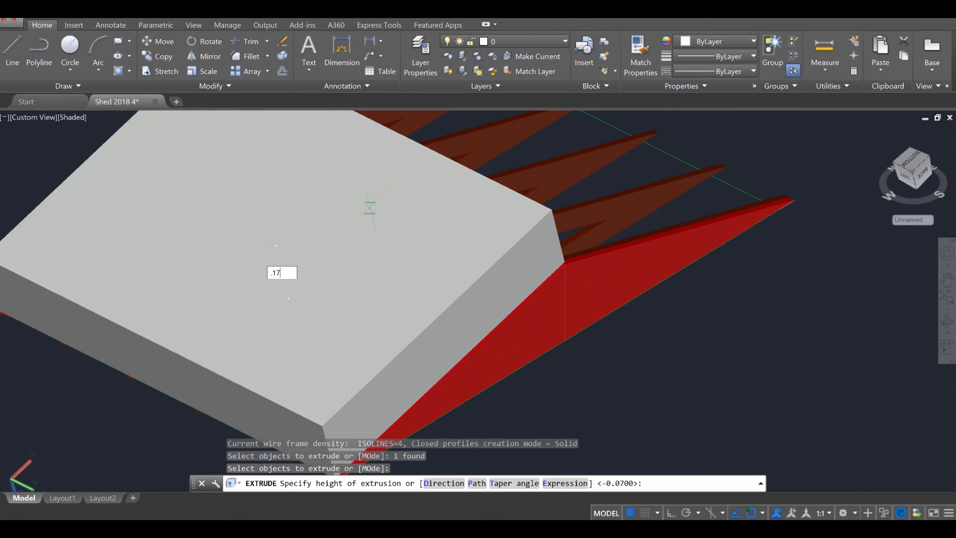
key(Return)
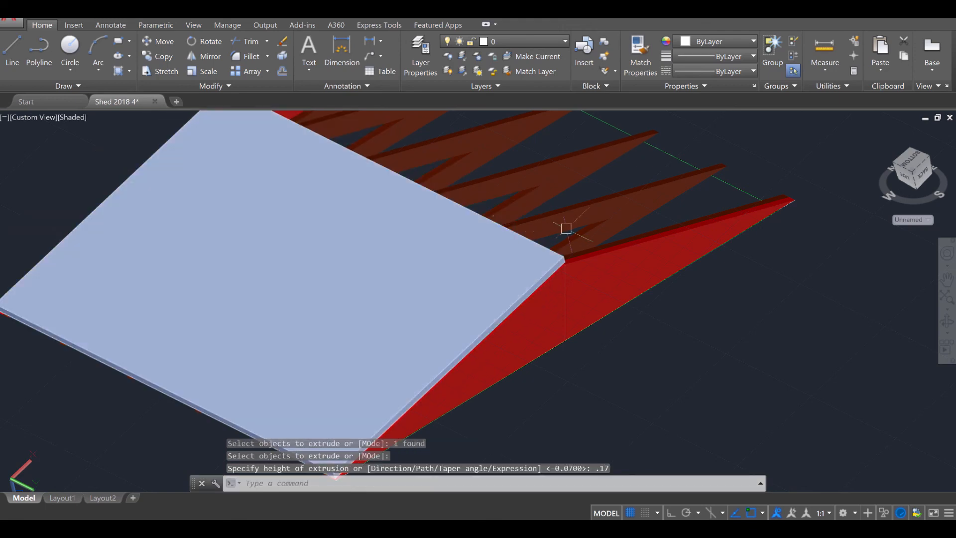
key(Escape)
key(Escape)
Step: Mirror the .17 thick roof panel to the other slope about the gable's vertical centre line, keeping the source panel
shift+middle_drag(563, 317, 461, 194)
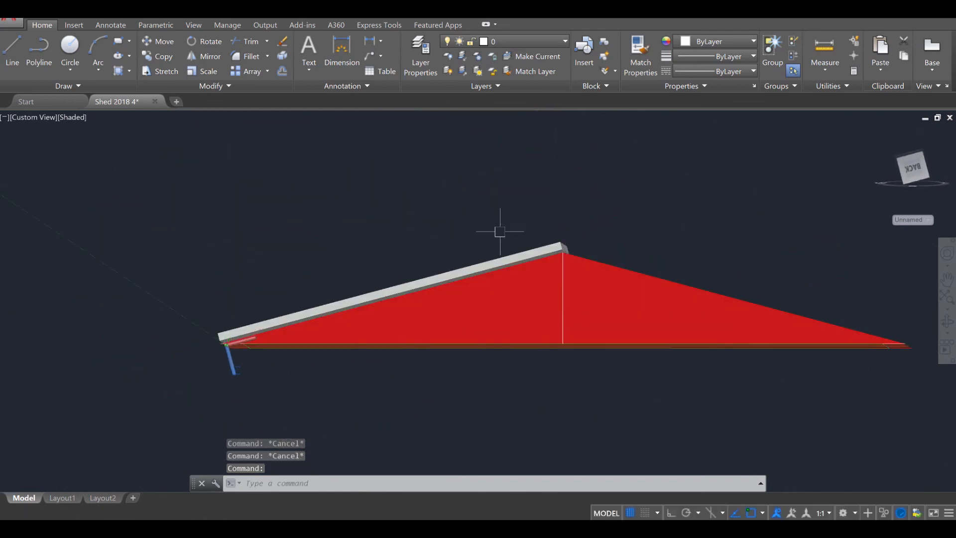
scroll(573, 256, down, 2)
scroll(573, 257, up, 8)
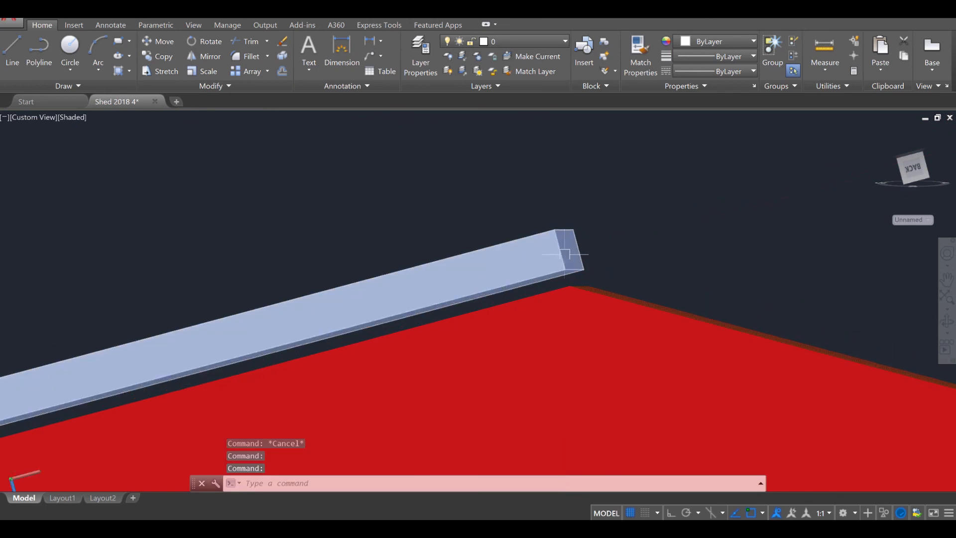
scroll(576, 260, down, 6)
shift+middle_drag(576, 260, 626, 329)
text(M)
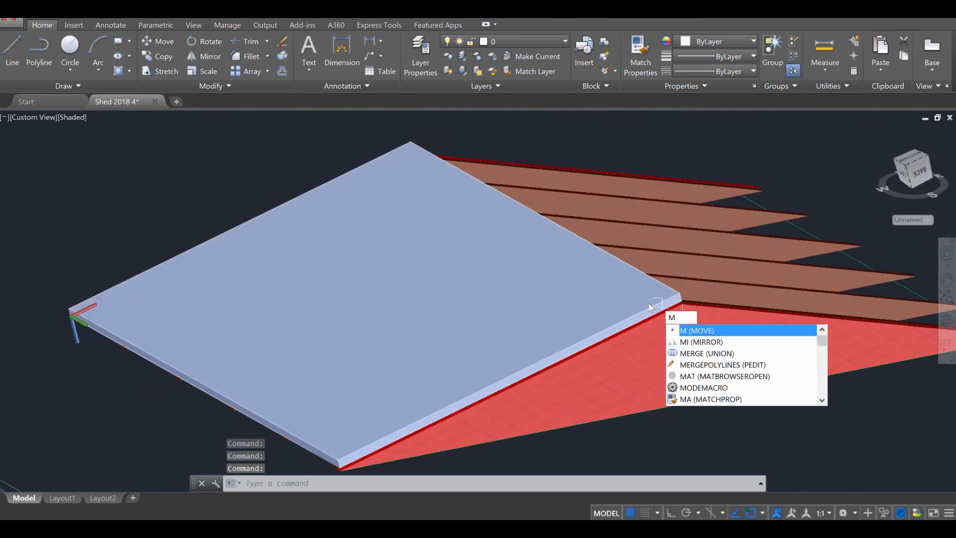
text(I)
key(Return)
click(648, 301)
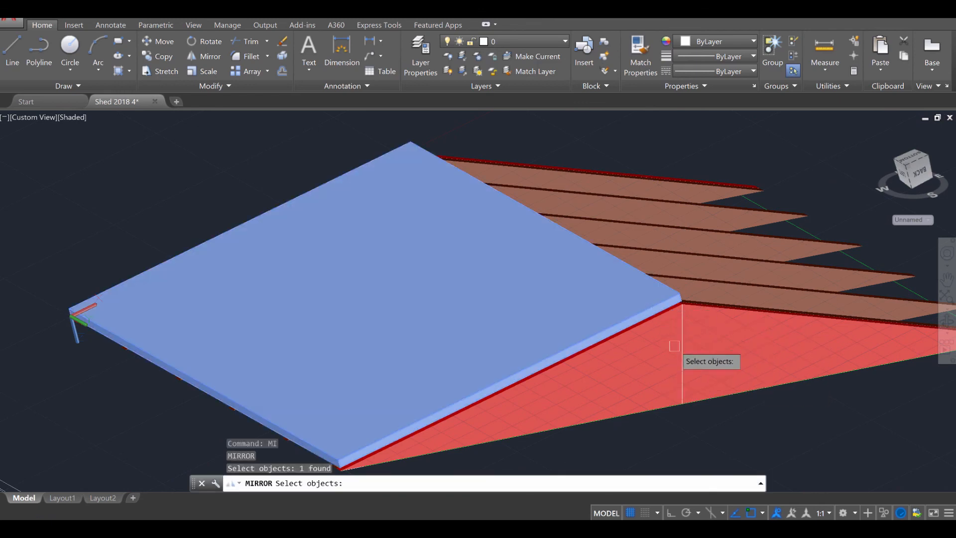
key(Return)
click(682, 302)
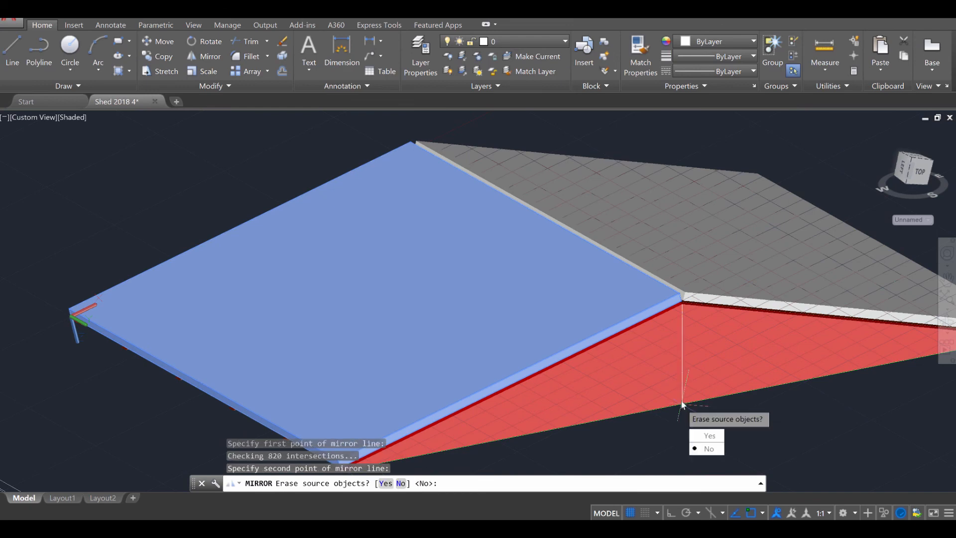
click(707, 448)
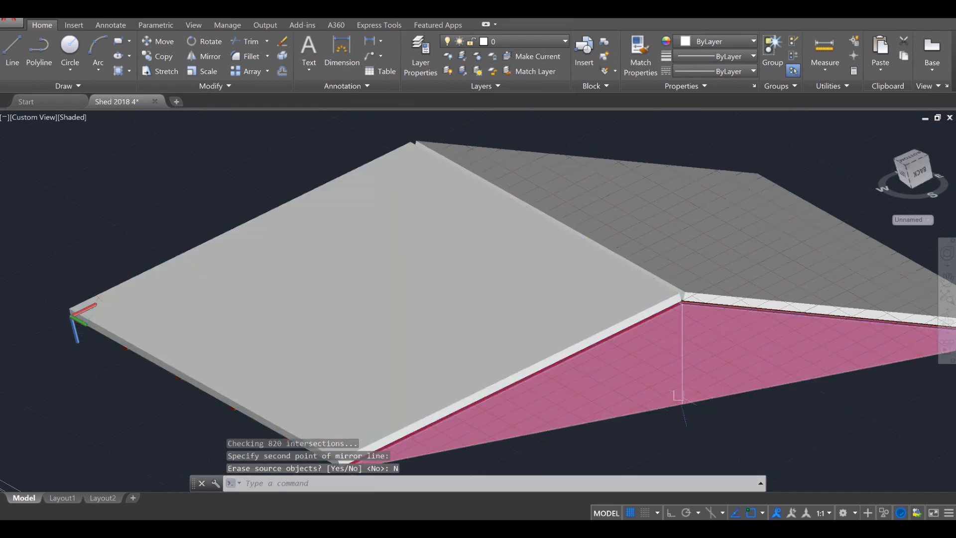